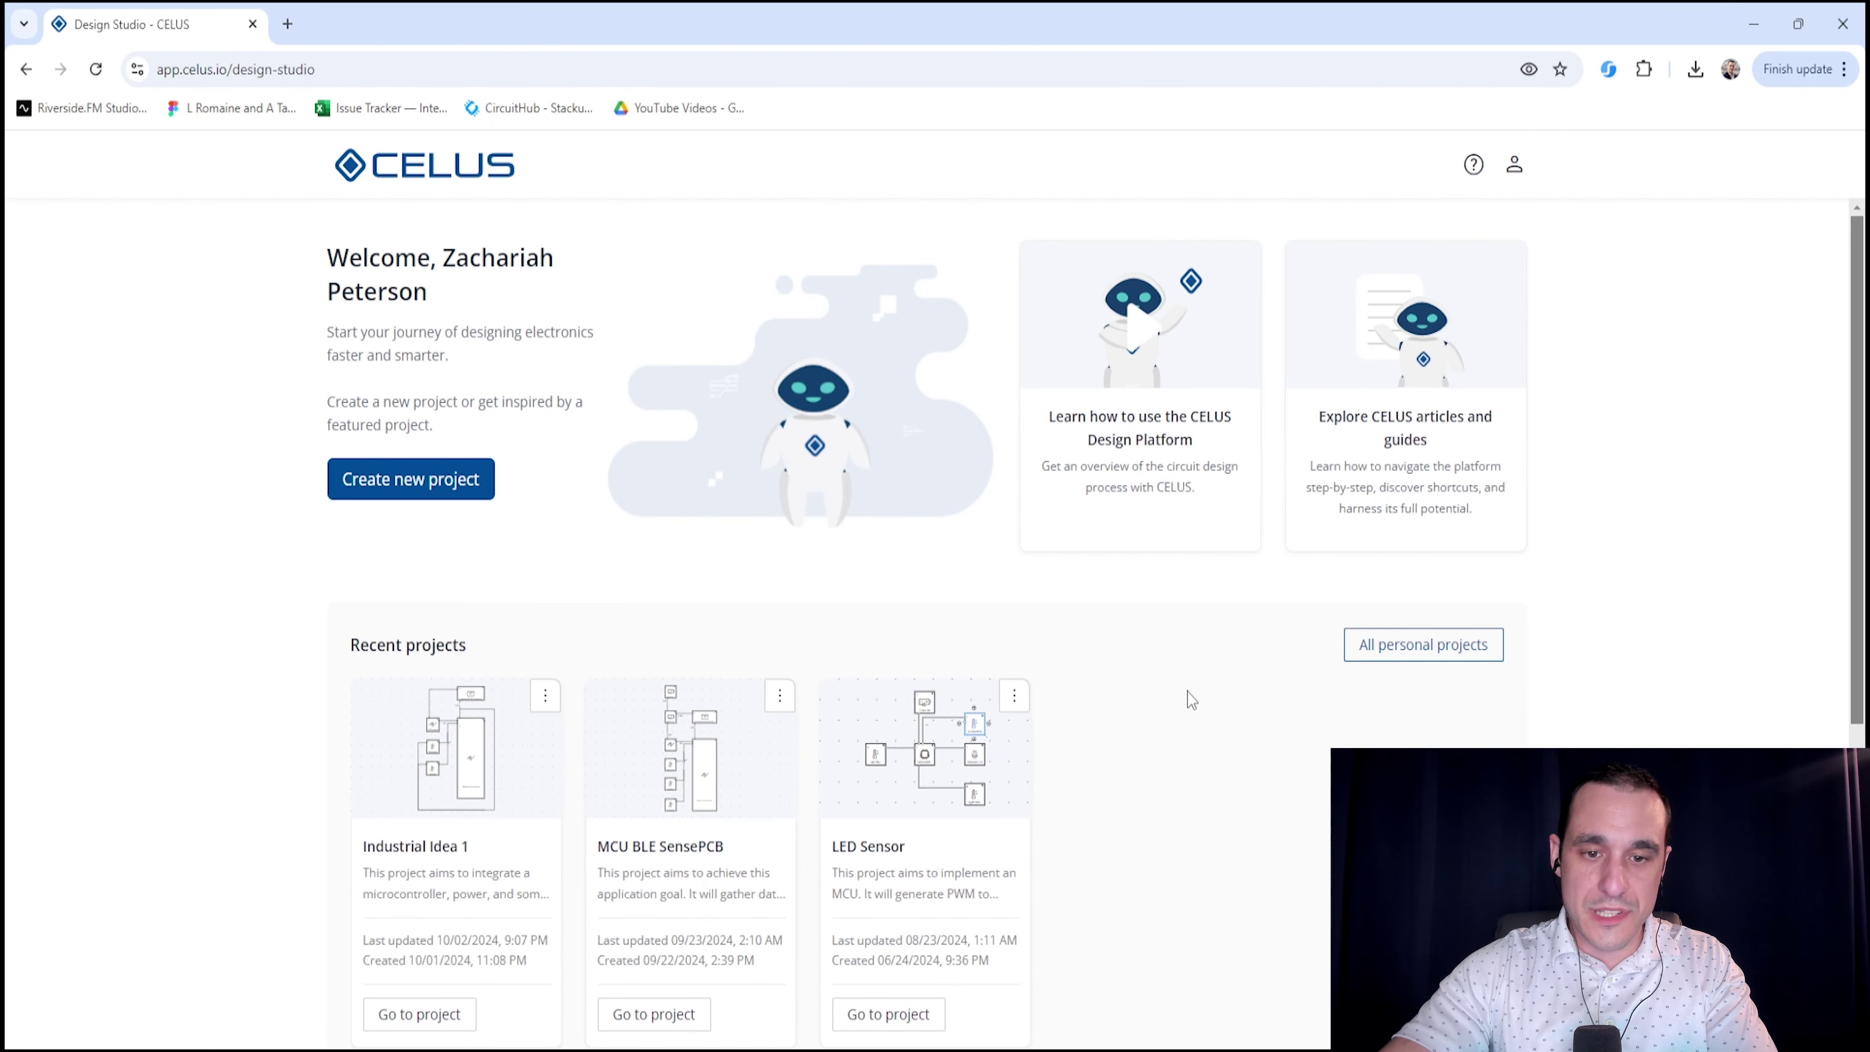
Open the Industrial Idea 1 project from the welcome page's recent projects
scroll(1168, 783, down, 3)
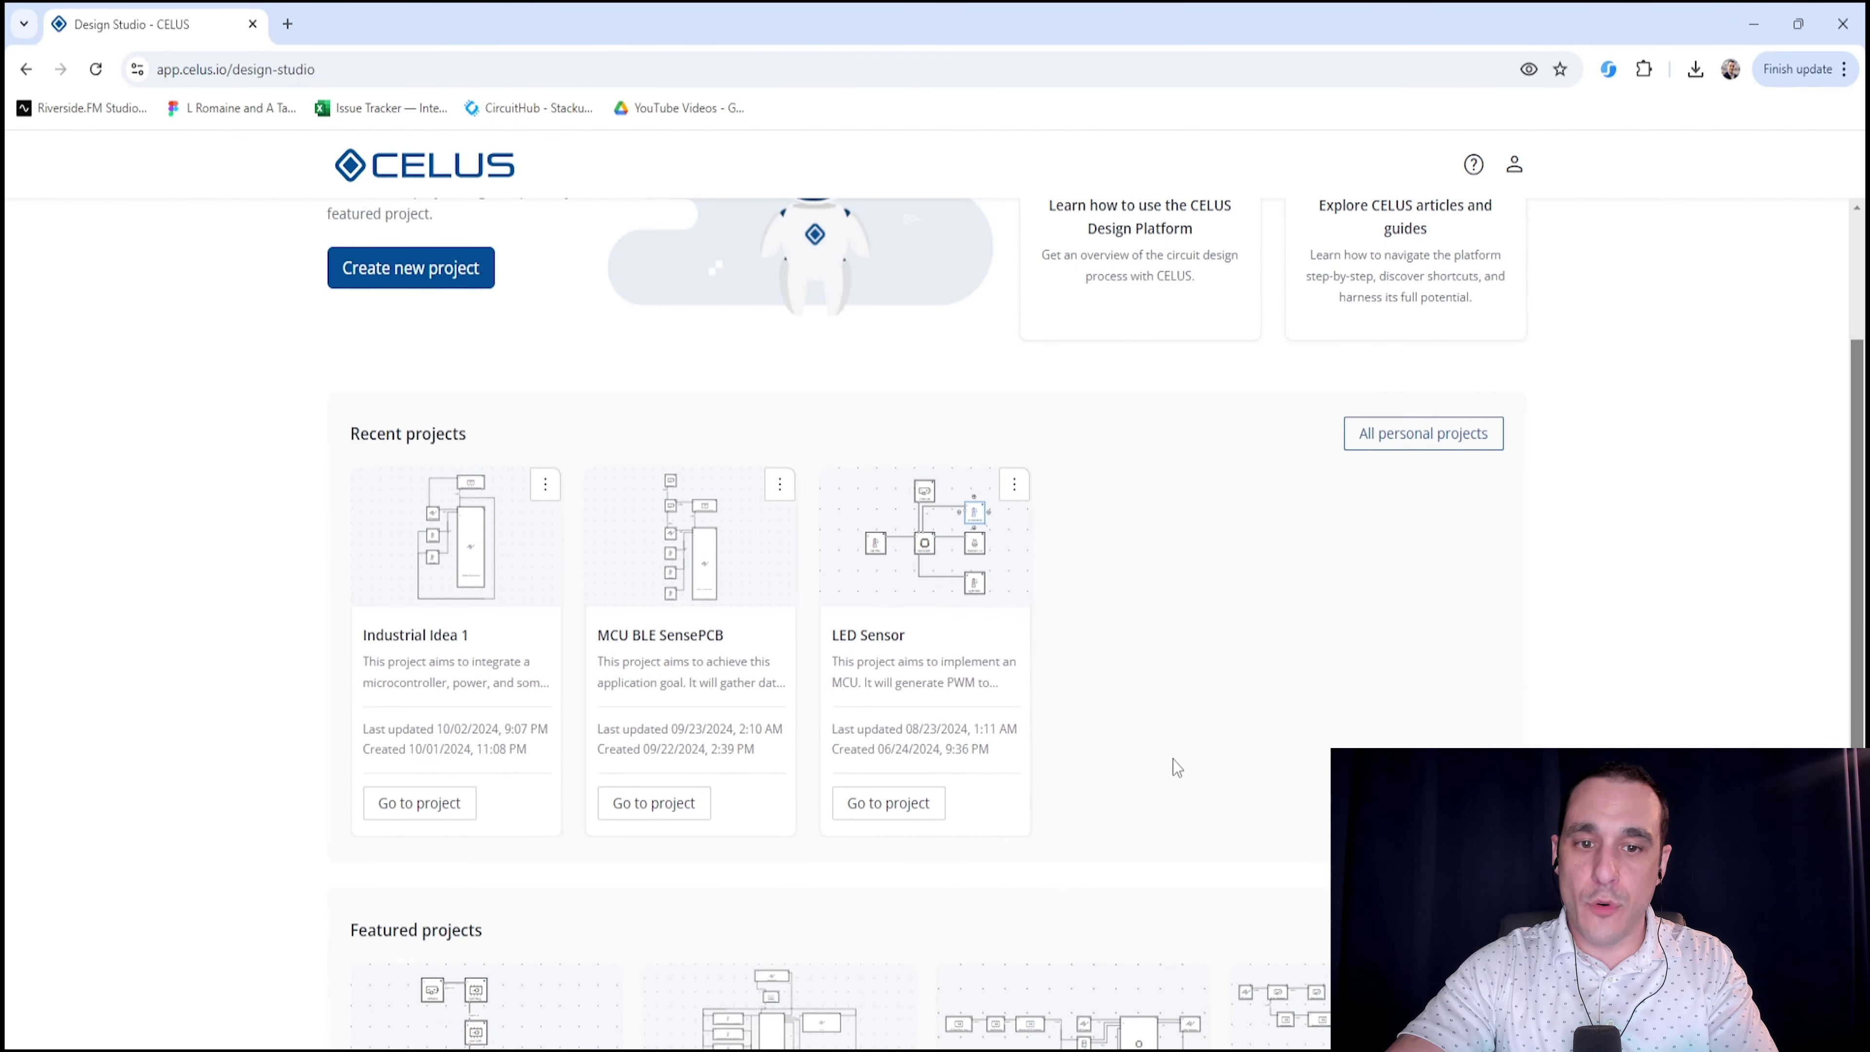
scroll(1172, 760, up, 1)
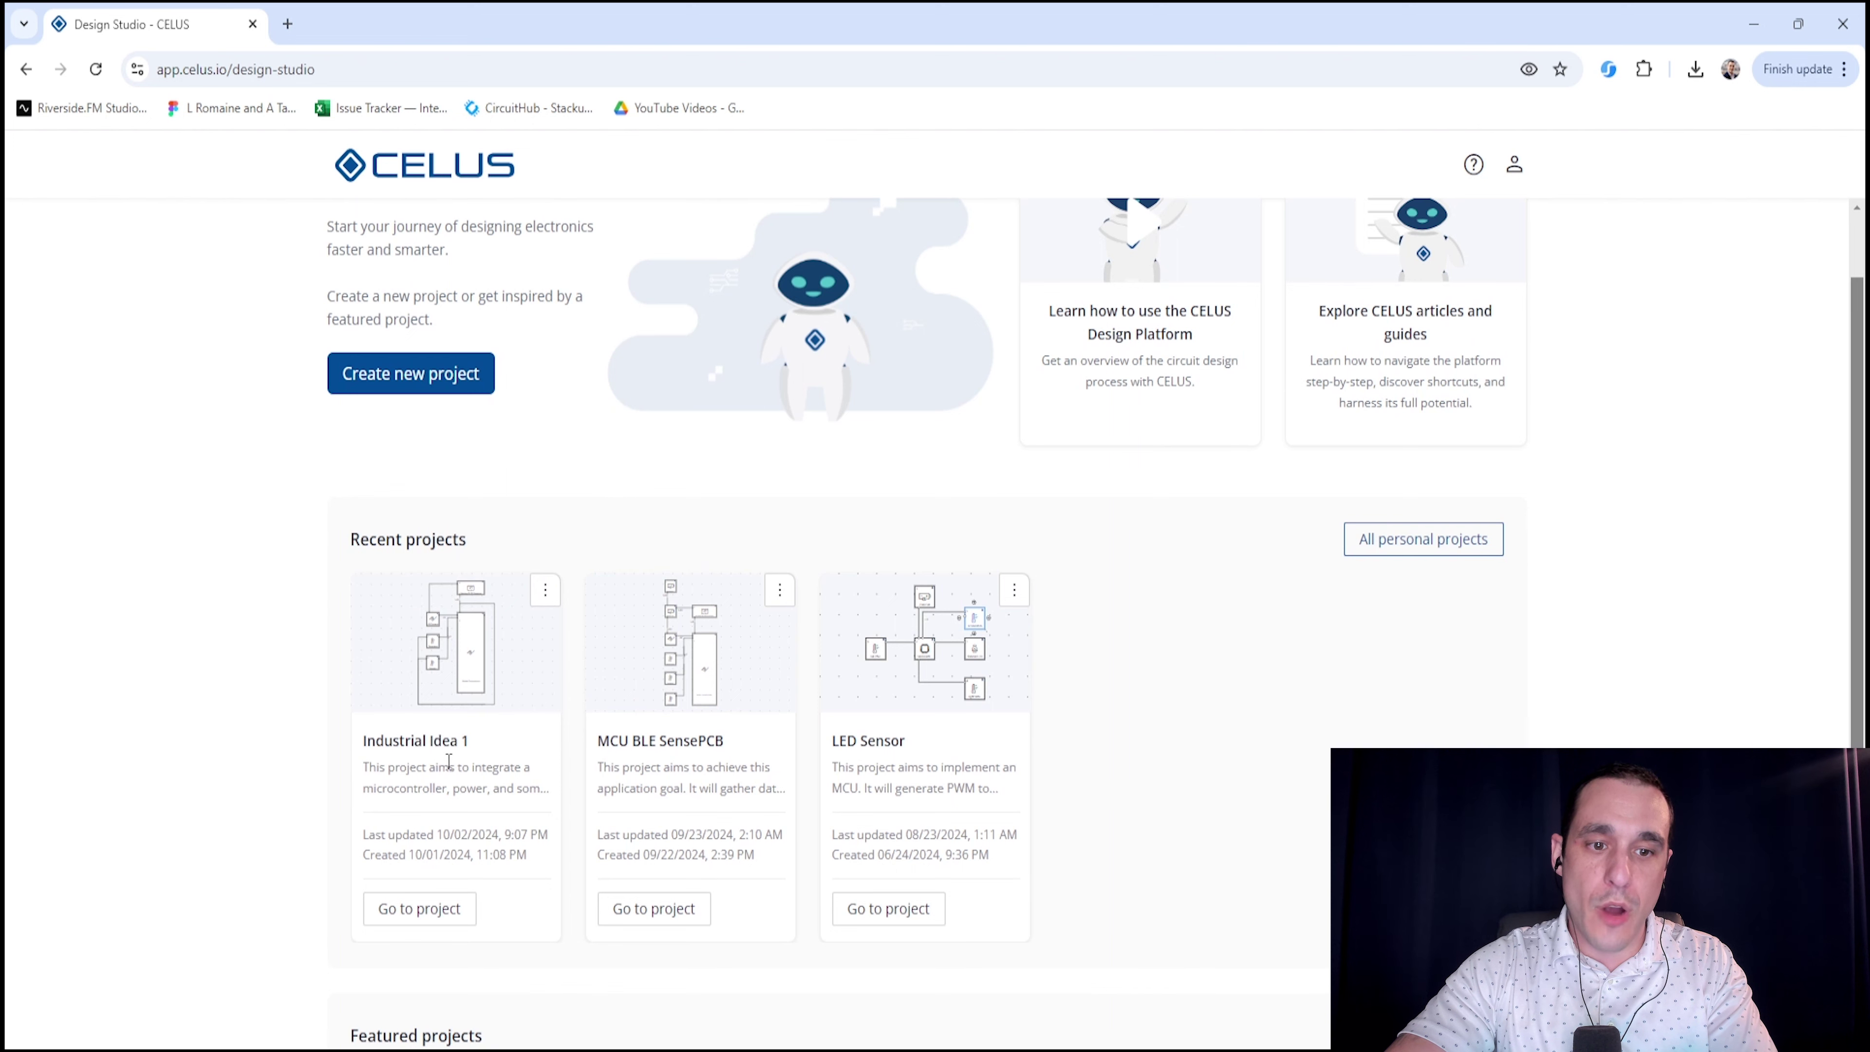
click(398, 909)
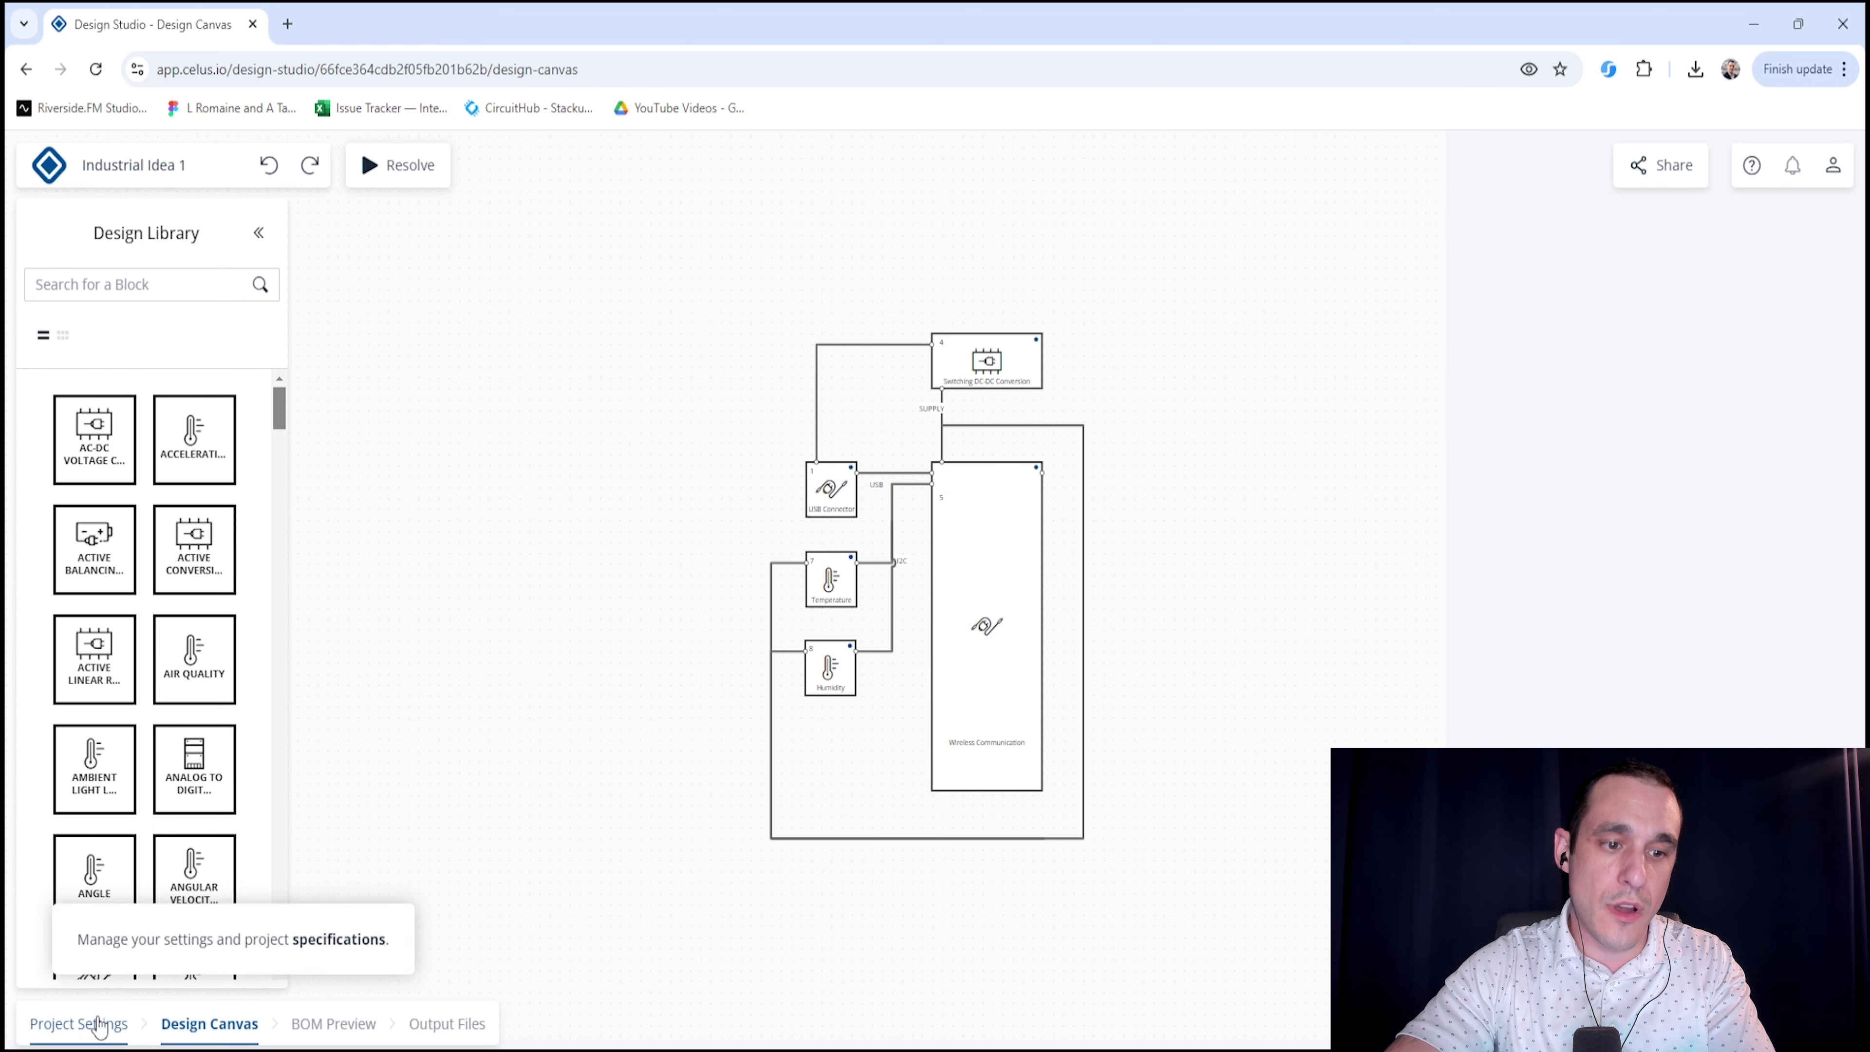
Review Industrial Idea 1's project information (Industrial, Altium Designer, Flat BOM), then view its specifications
click(46, 1035)
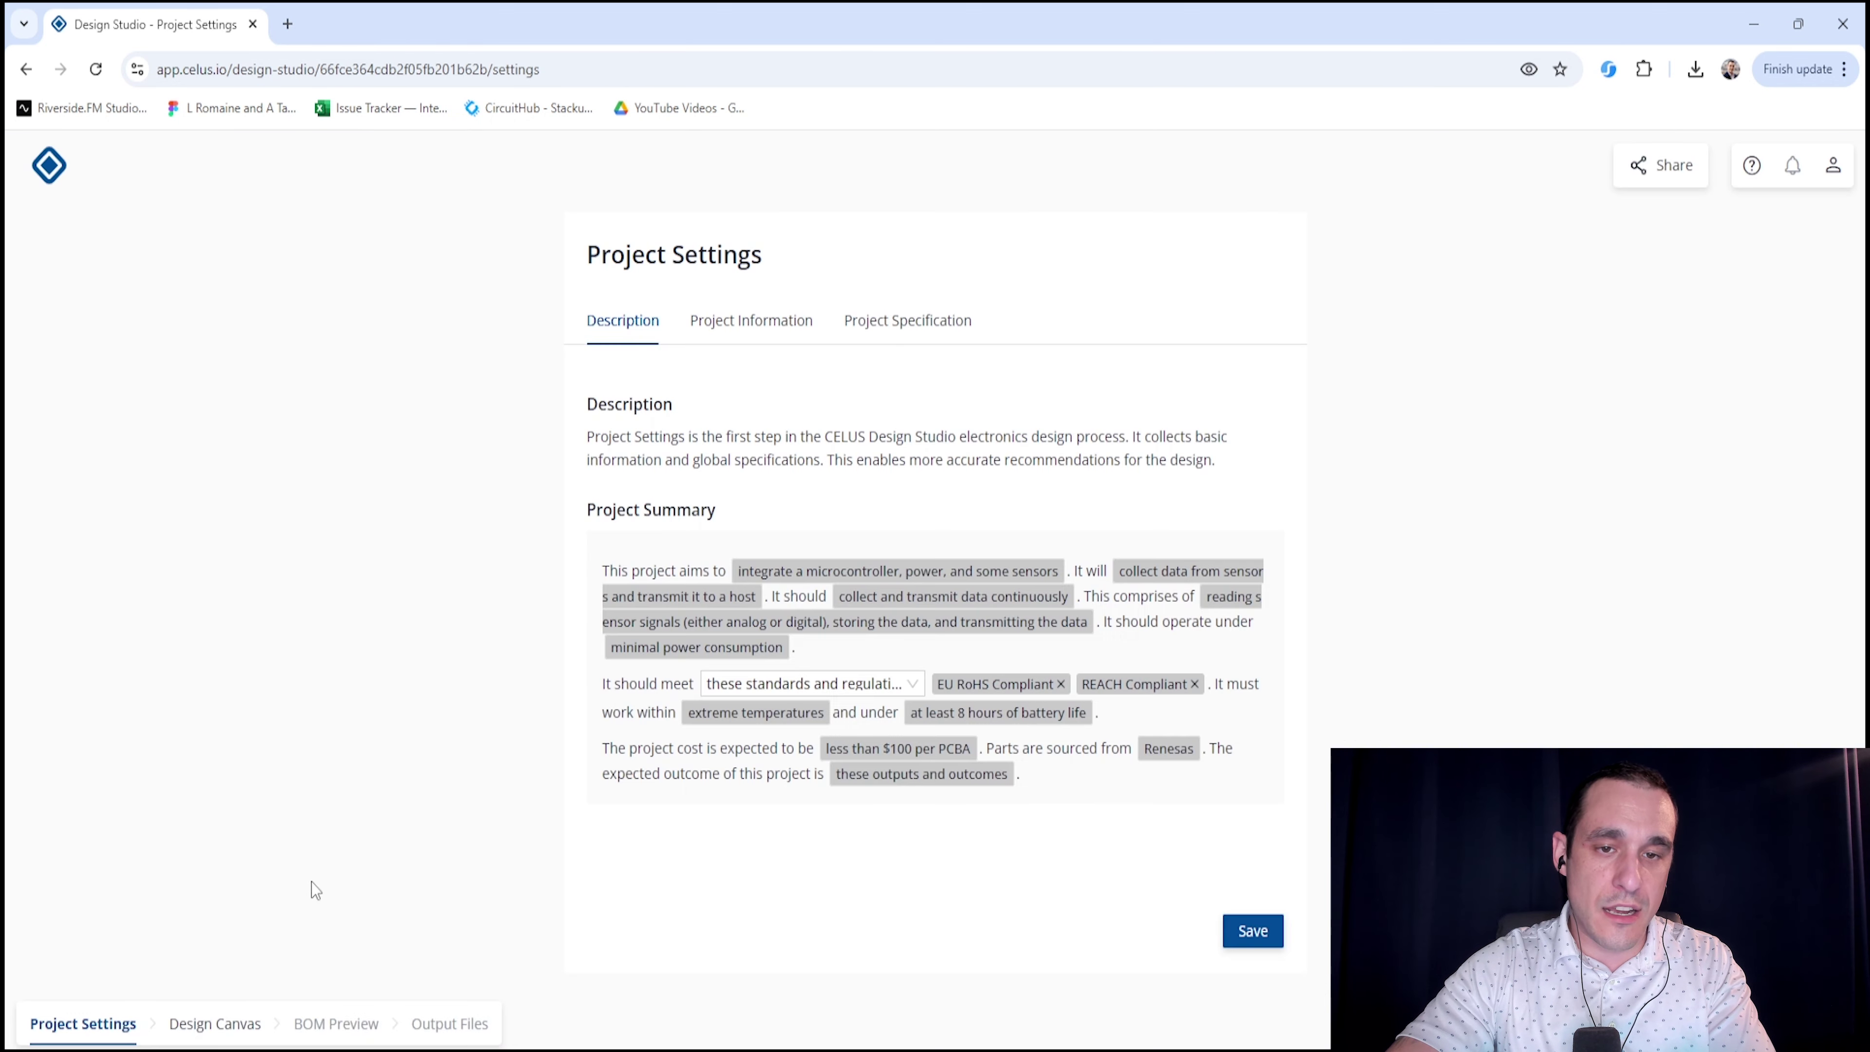
click(749, 337)
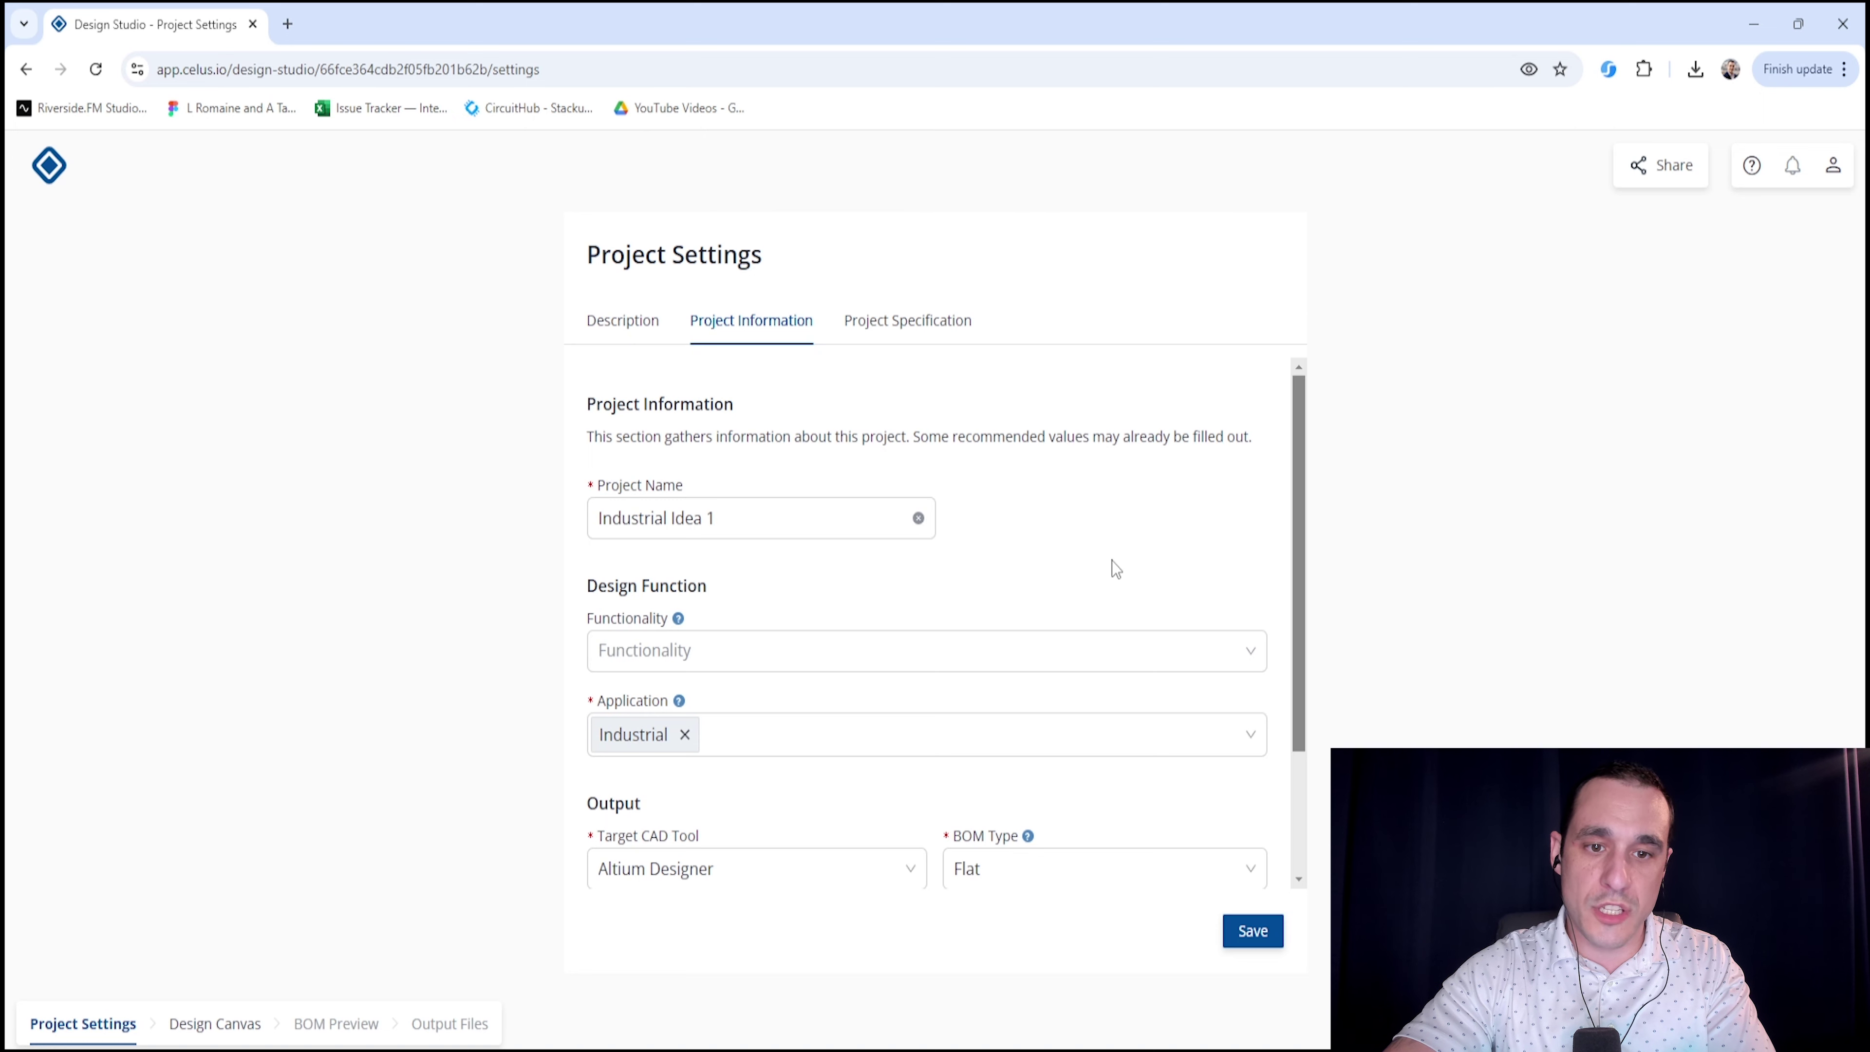
scroll(1112, 561, down, 2)
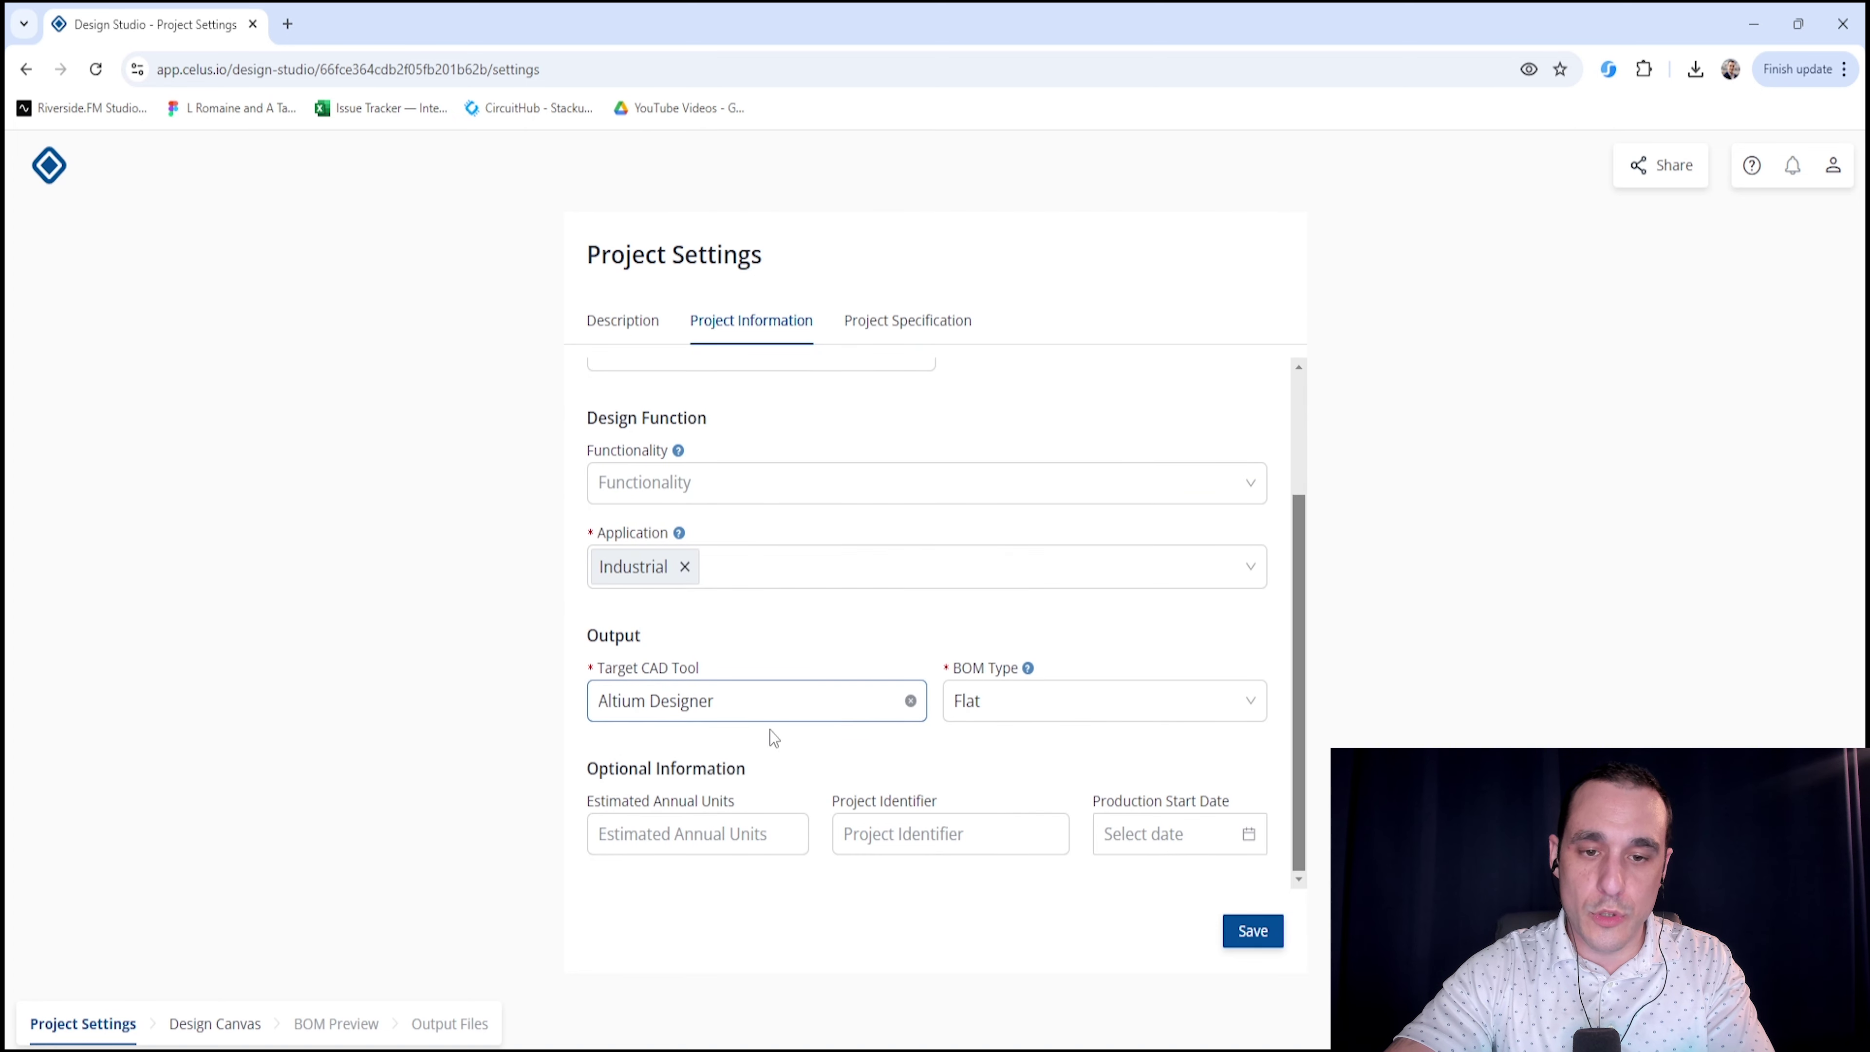
click(868, 324)
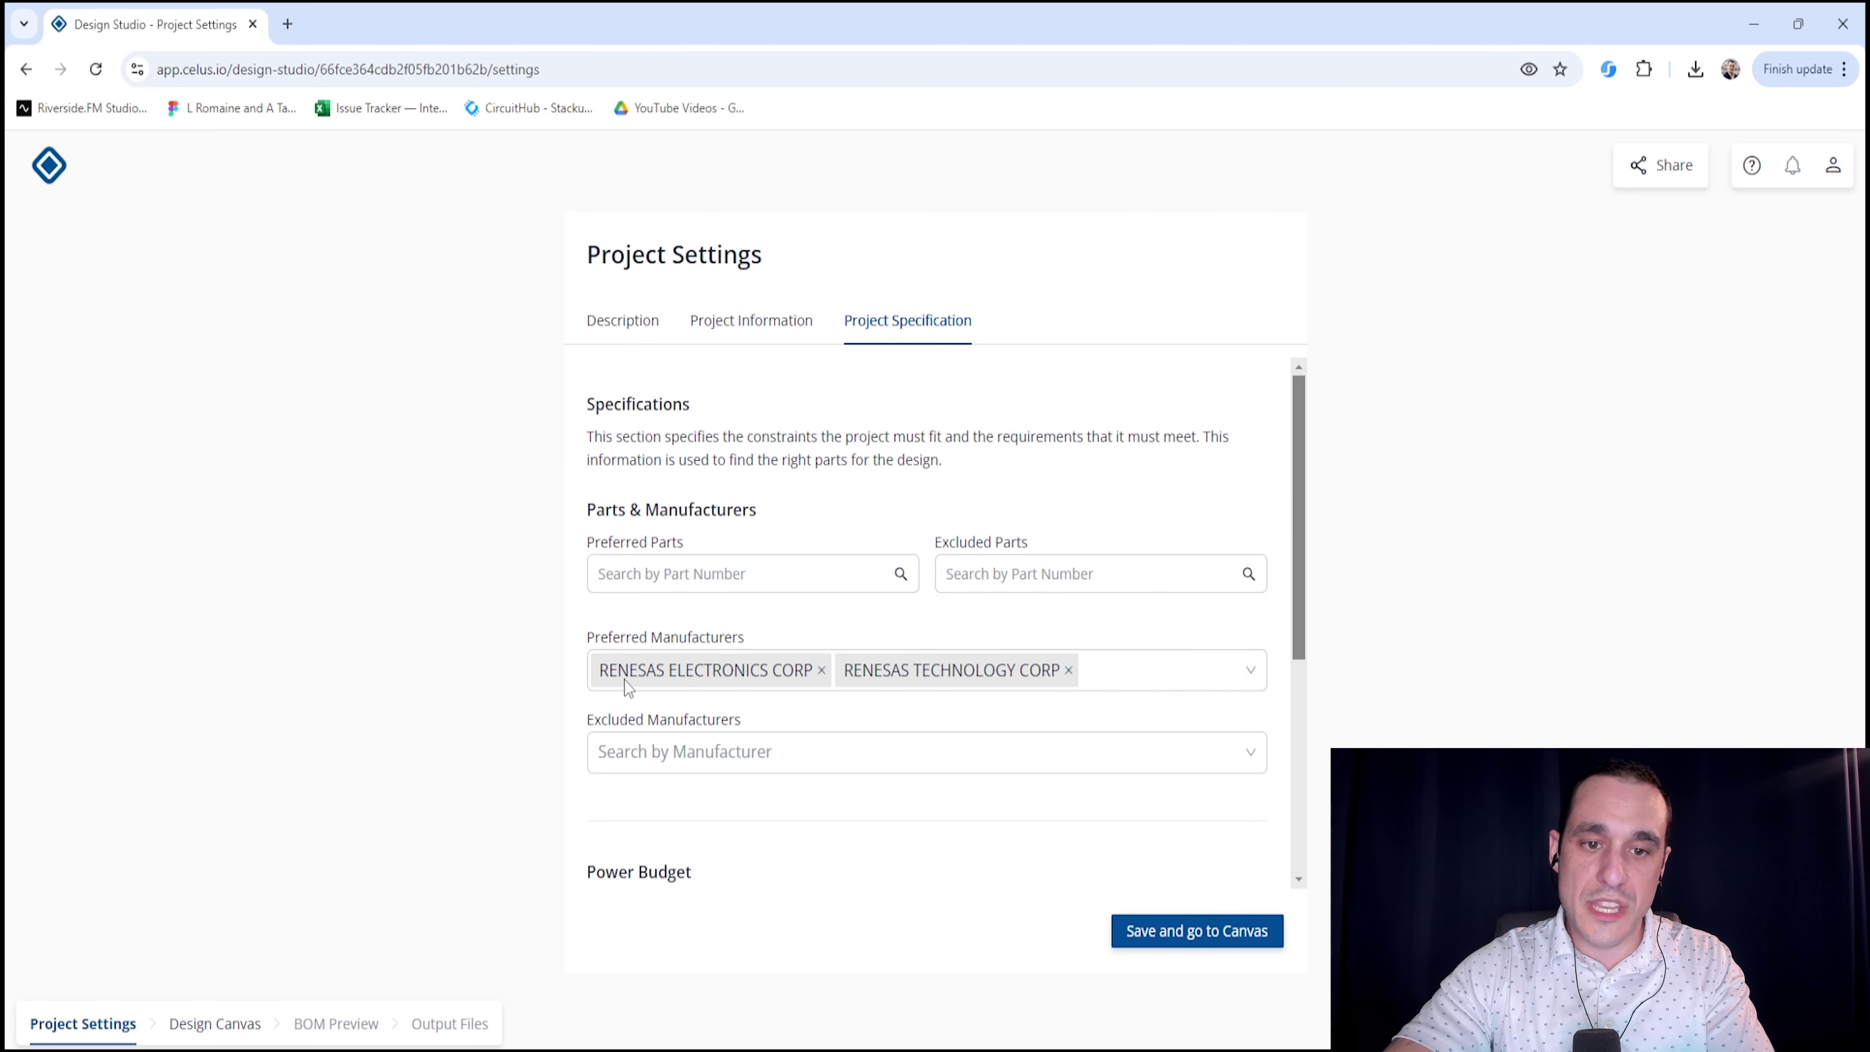
Browse the available manufacturers, leaving the Renesas preferred manufacturers unchanged
click(1140, 675)
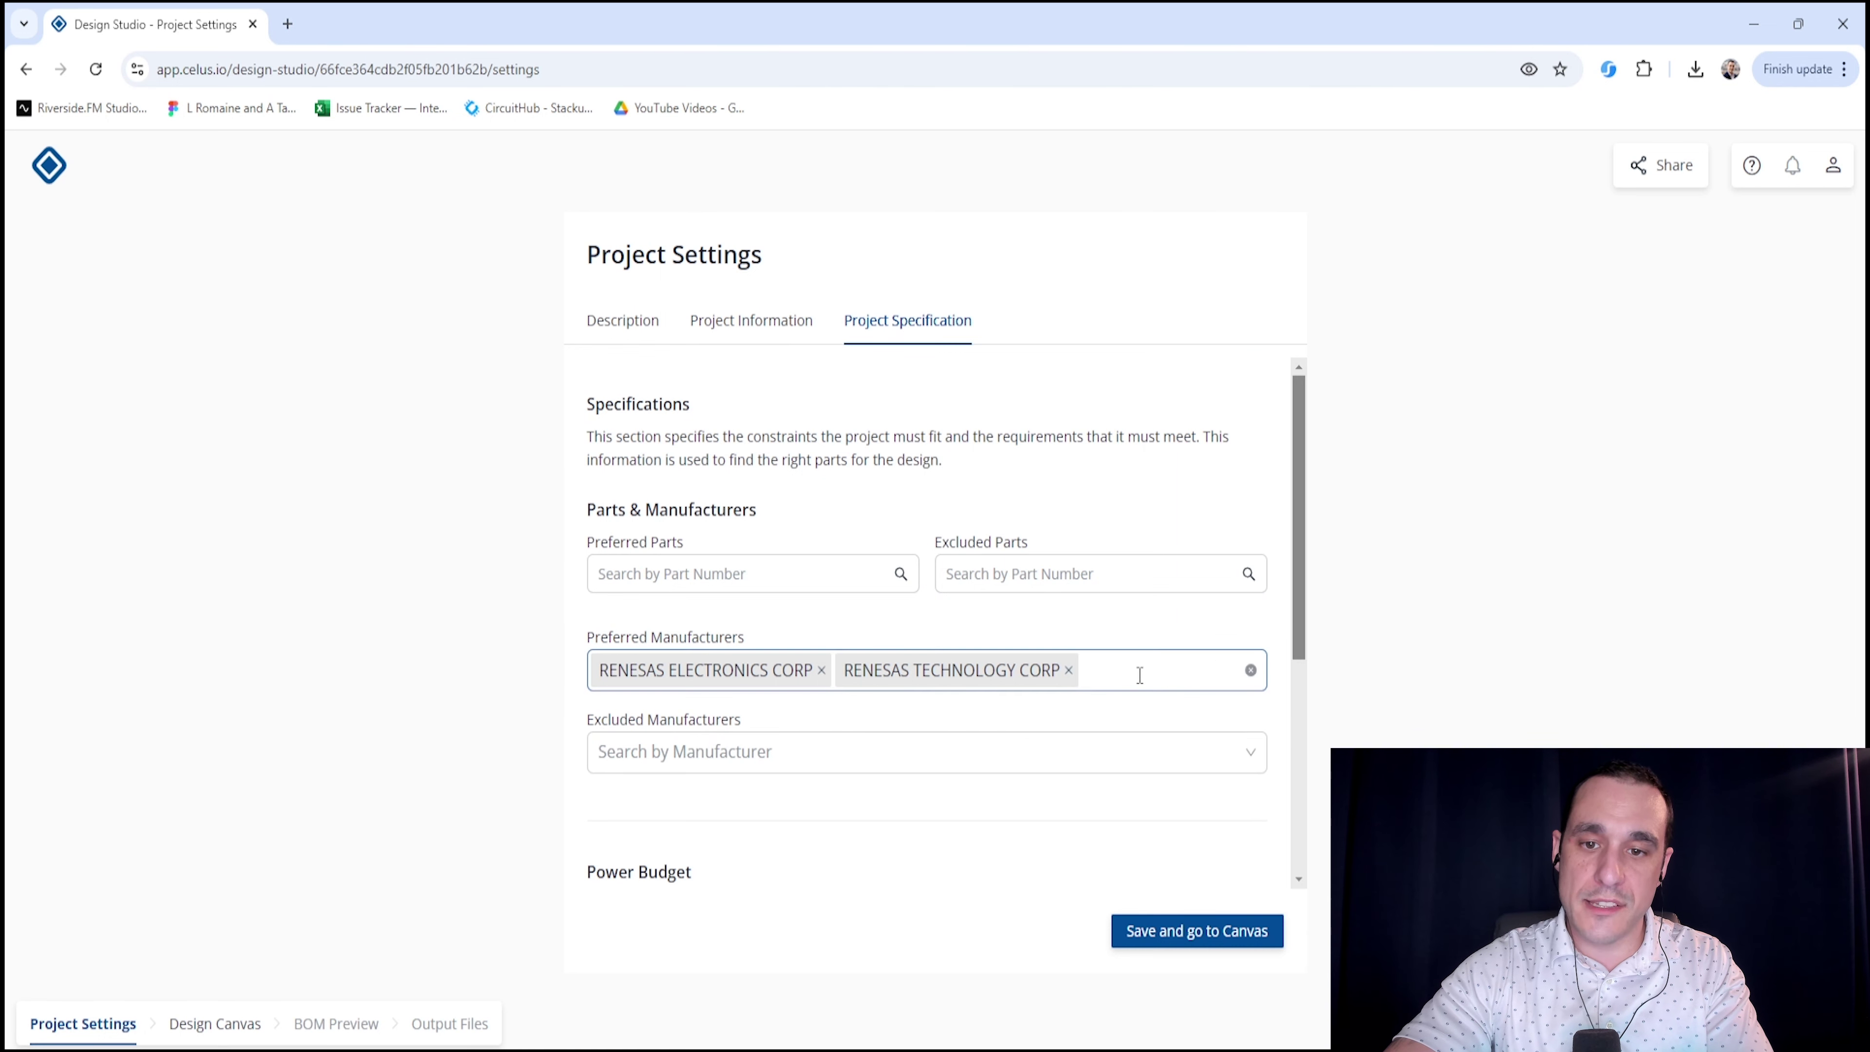
click(1227, 673)
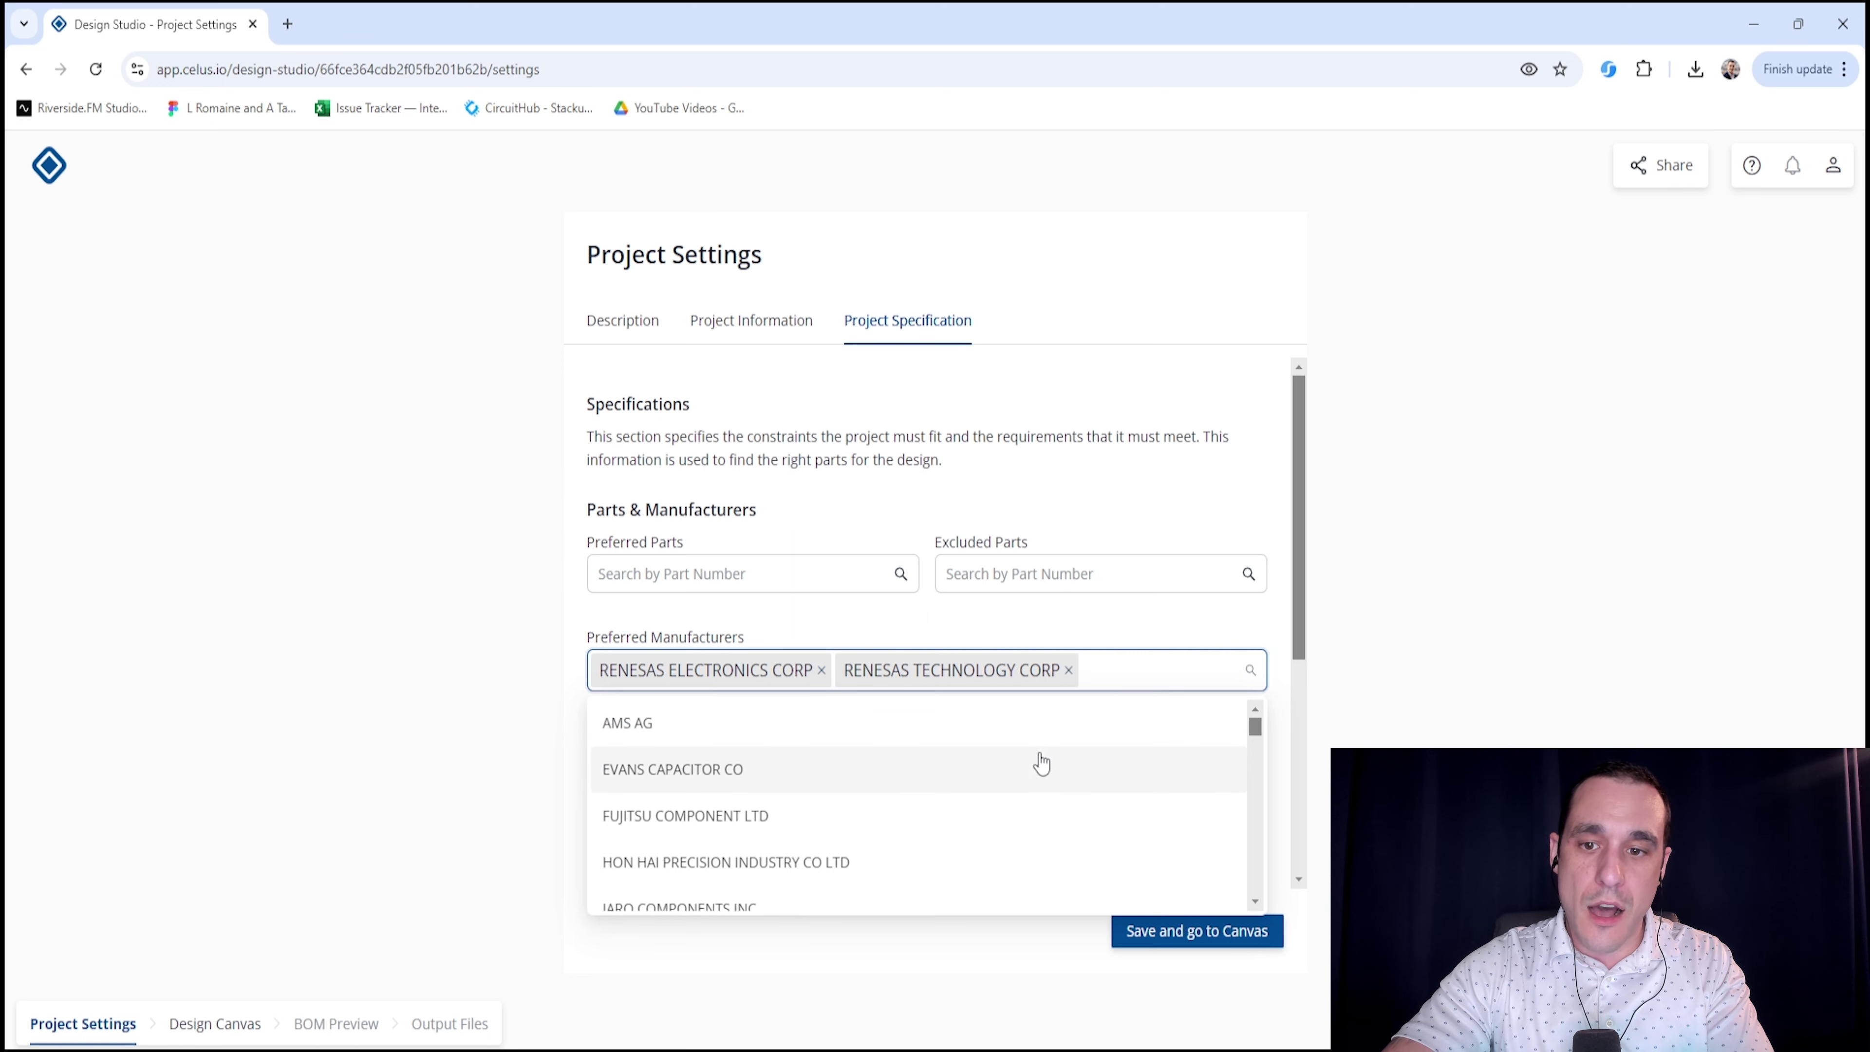
scroll(1044, 758, down, 2)
scroll(1044, 759, down, 10)
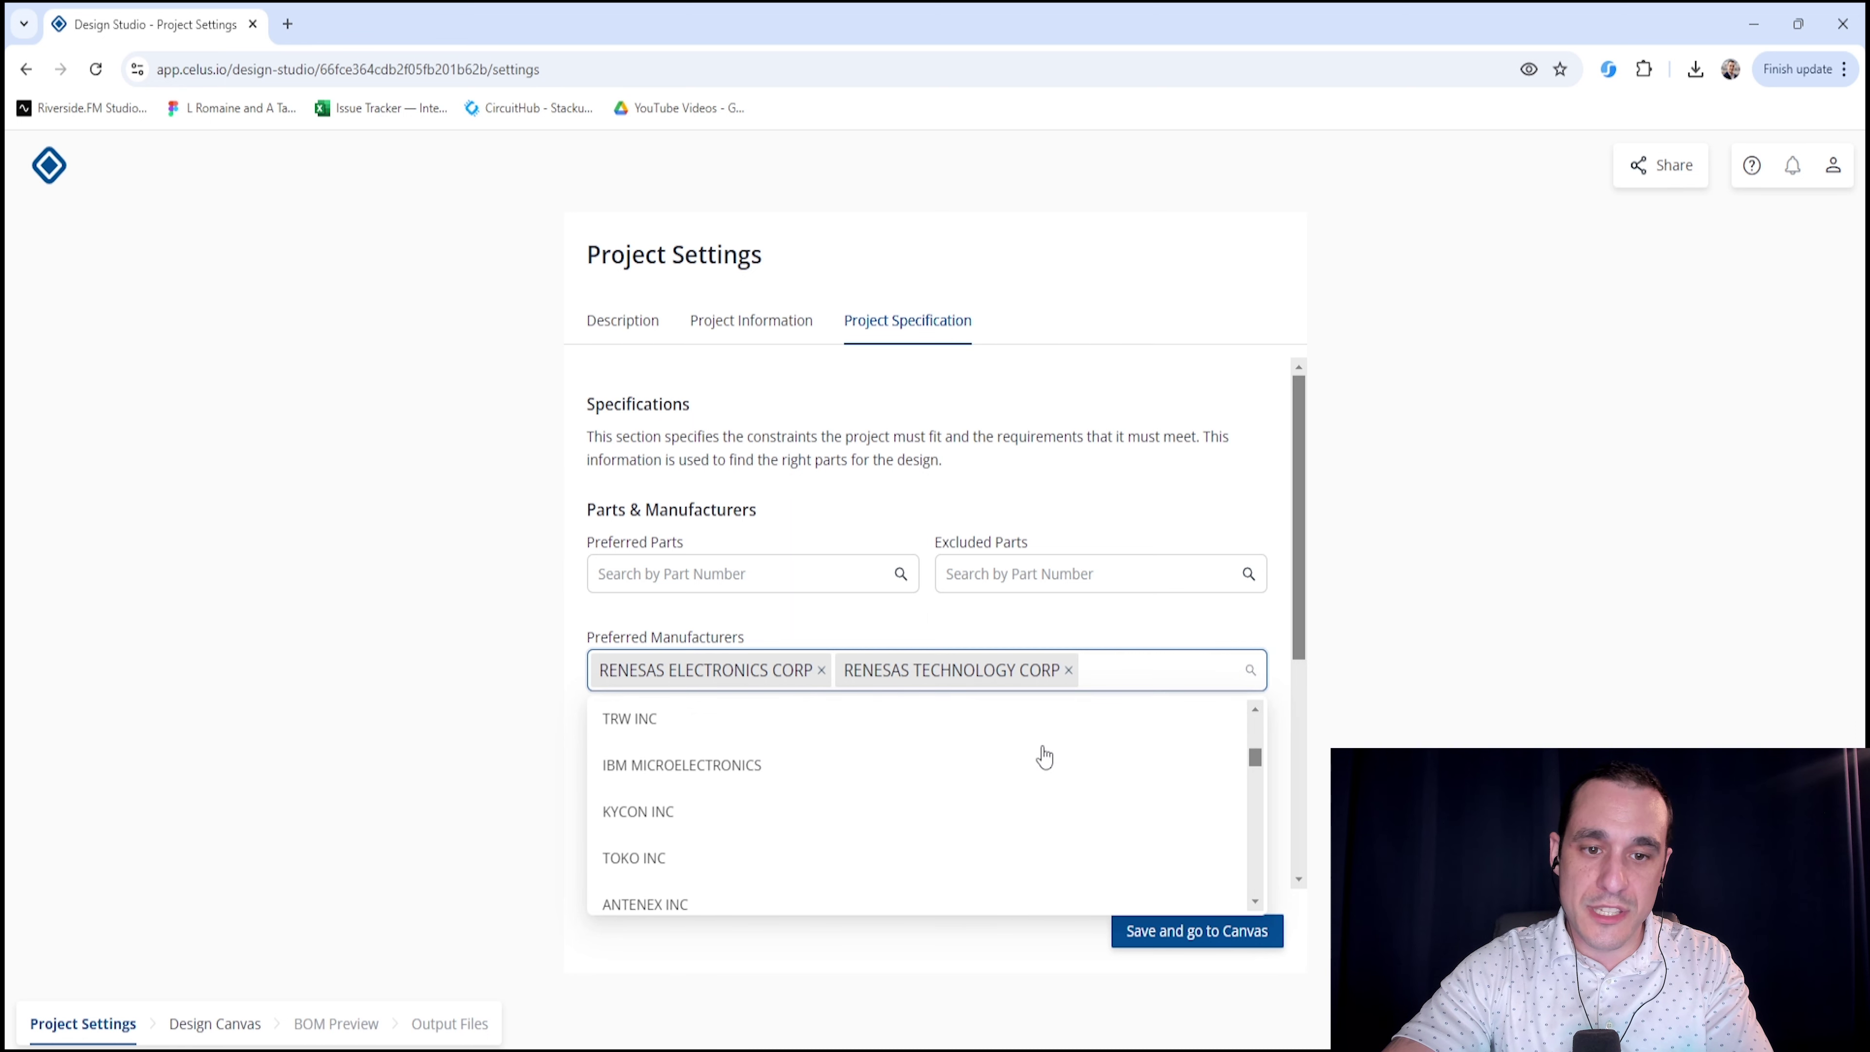
scroll(1044, 757, down, 6)
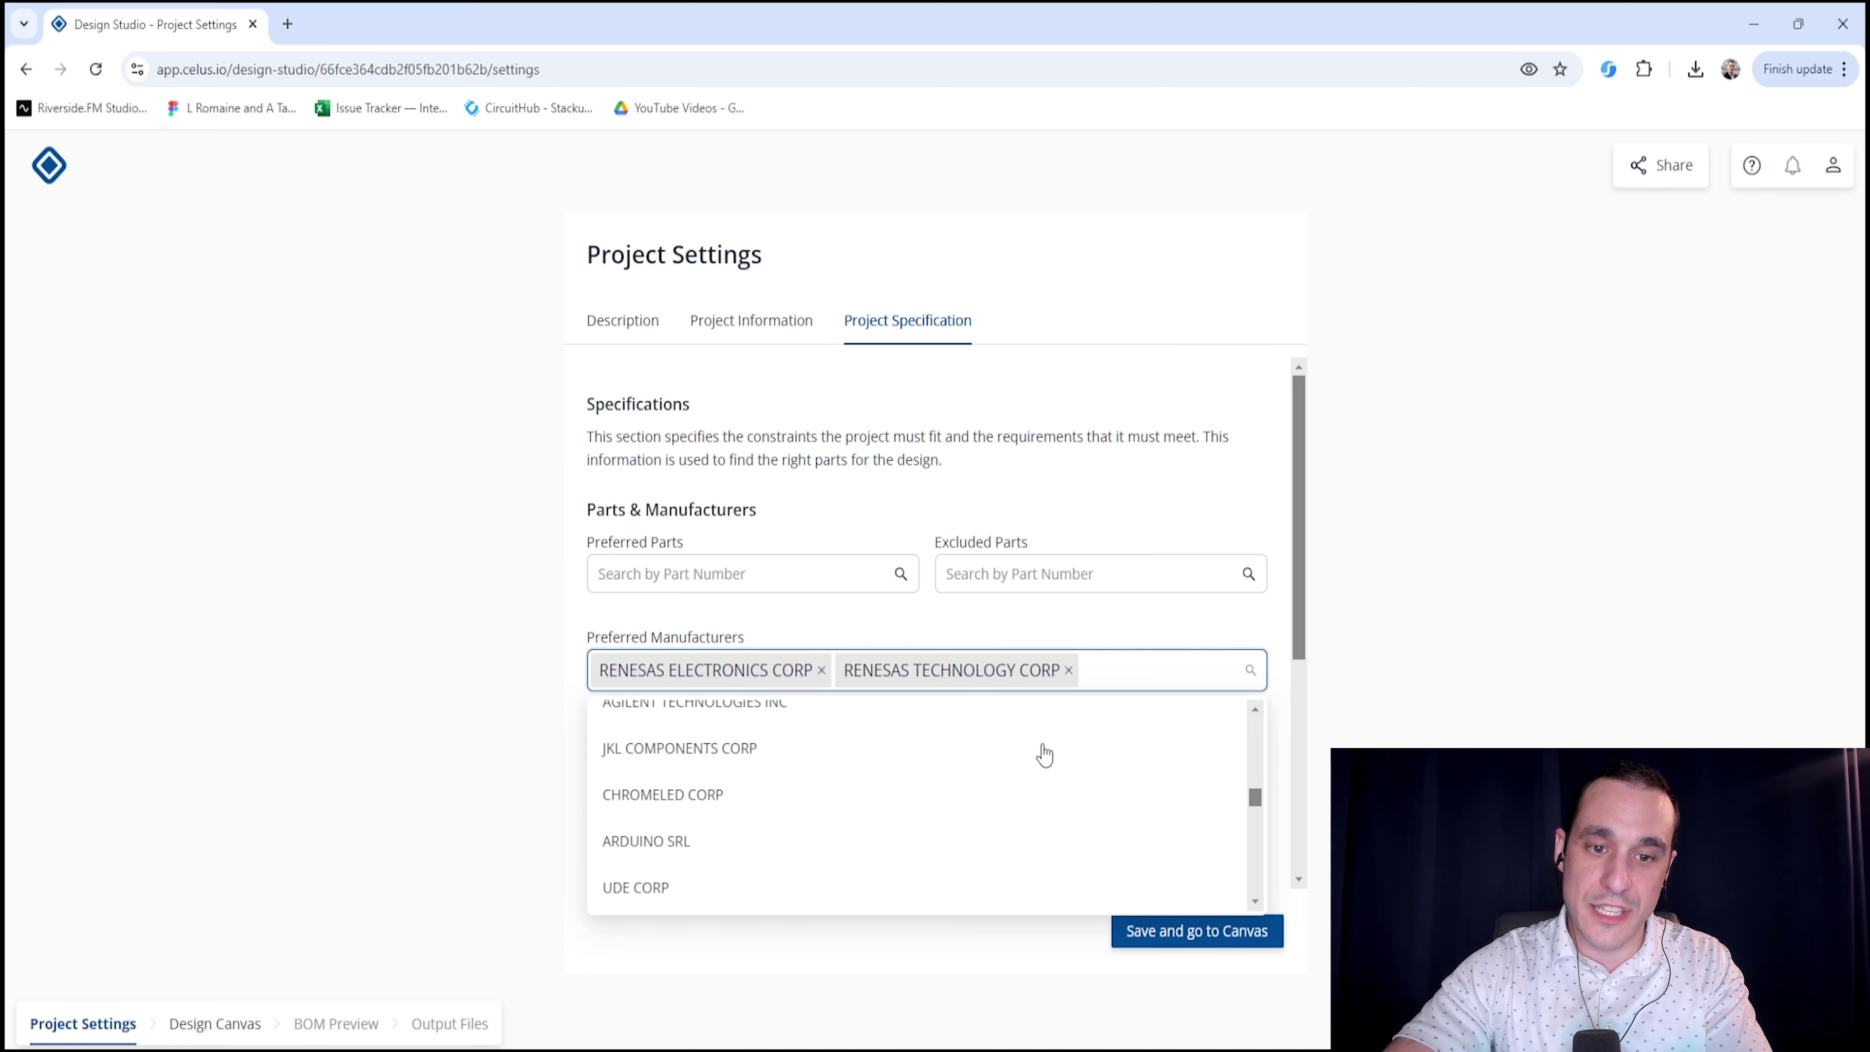
scroll(1044, 756, down, 5)
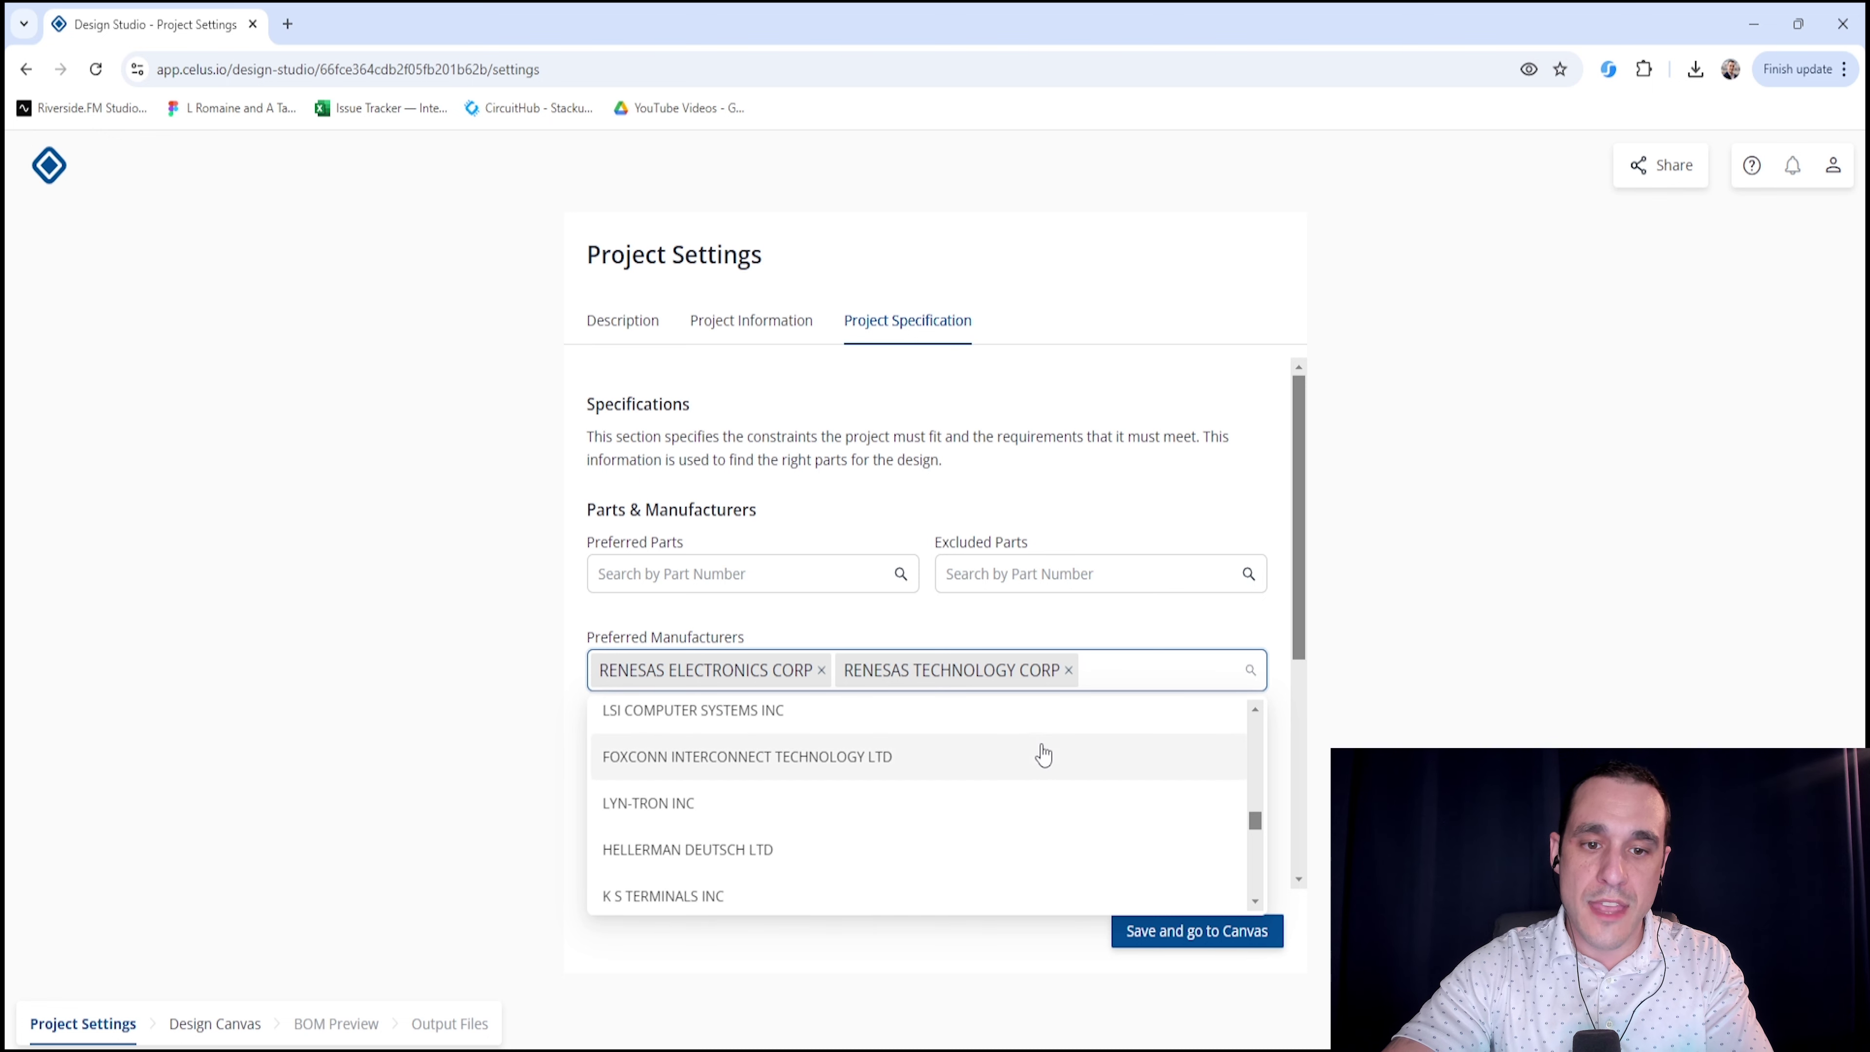
click(474, 785)
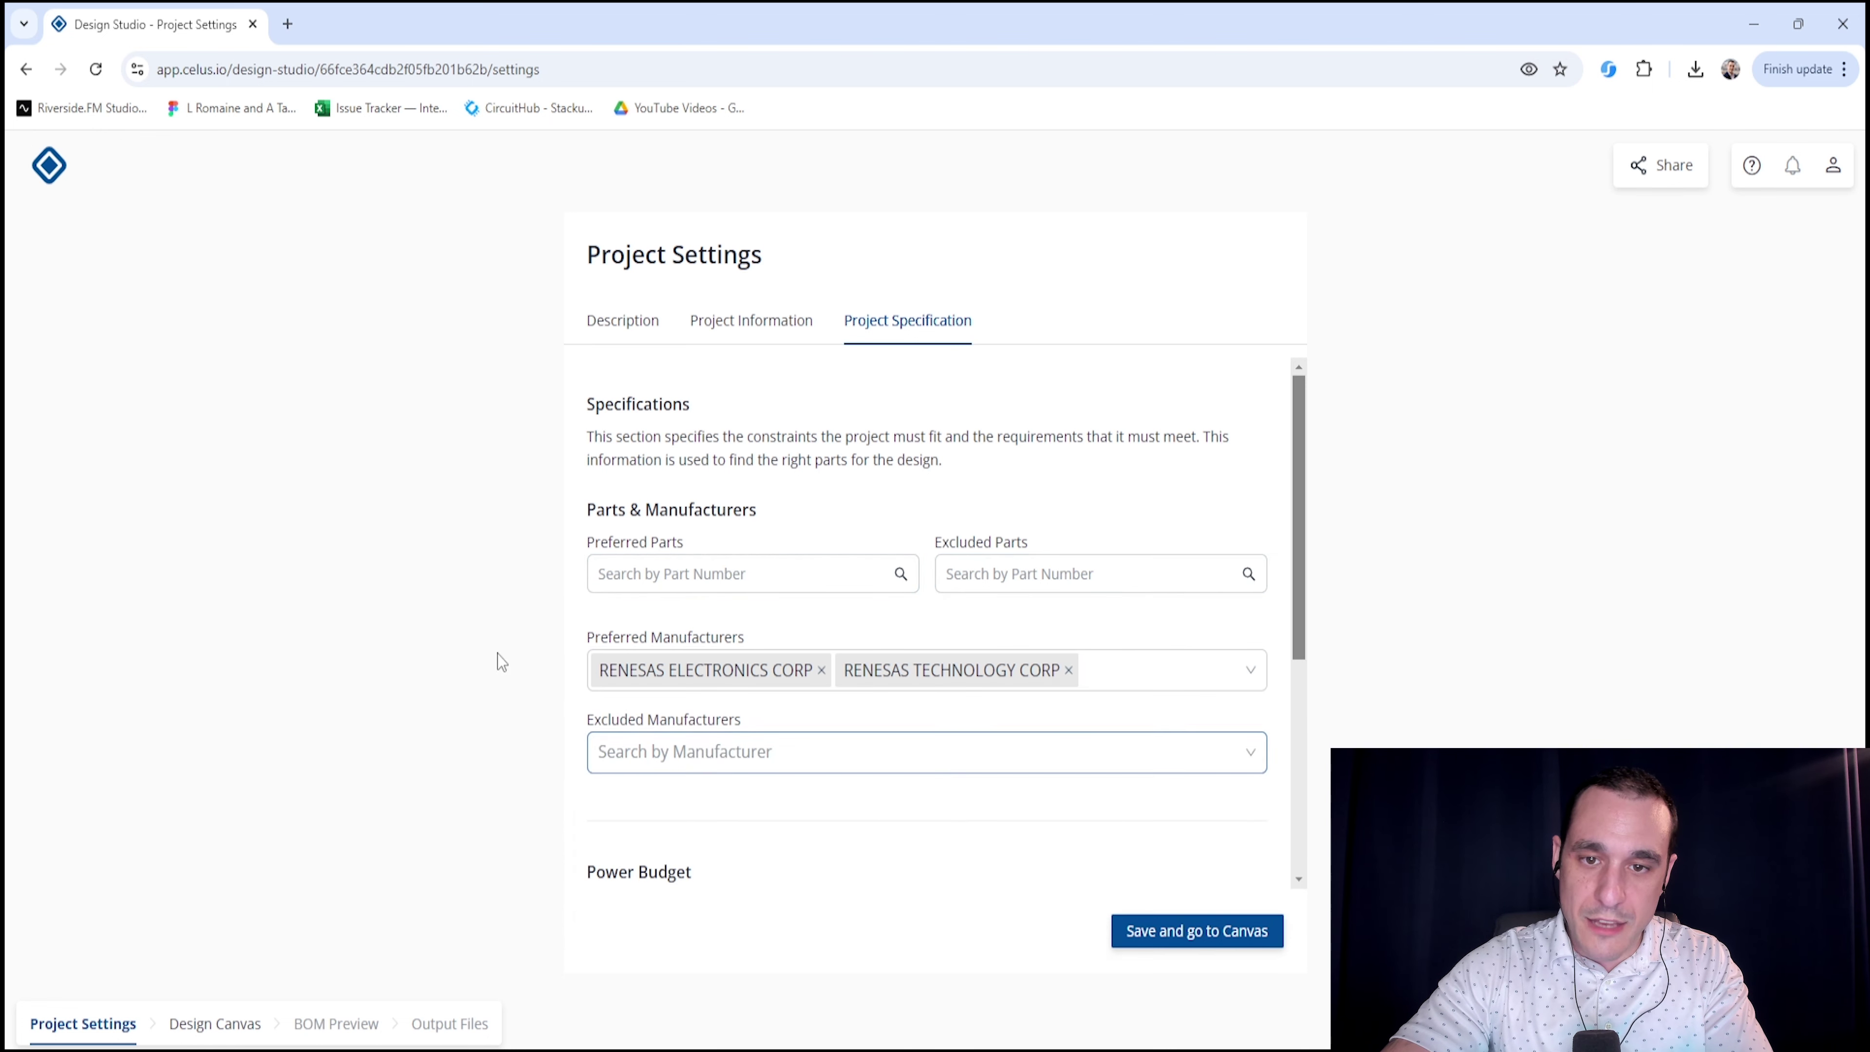
Check REACH and EU RoHS compliance and the 85.0 °C limit, then save and return to canvas
scroll(813, 812, down, 2)
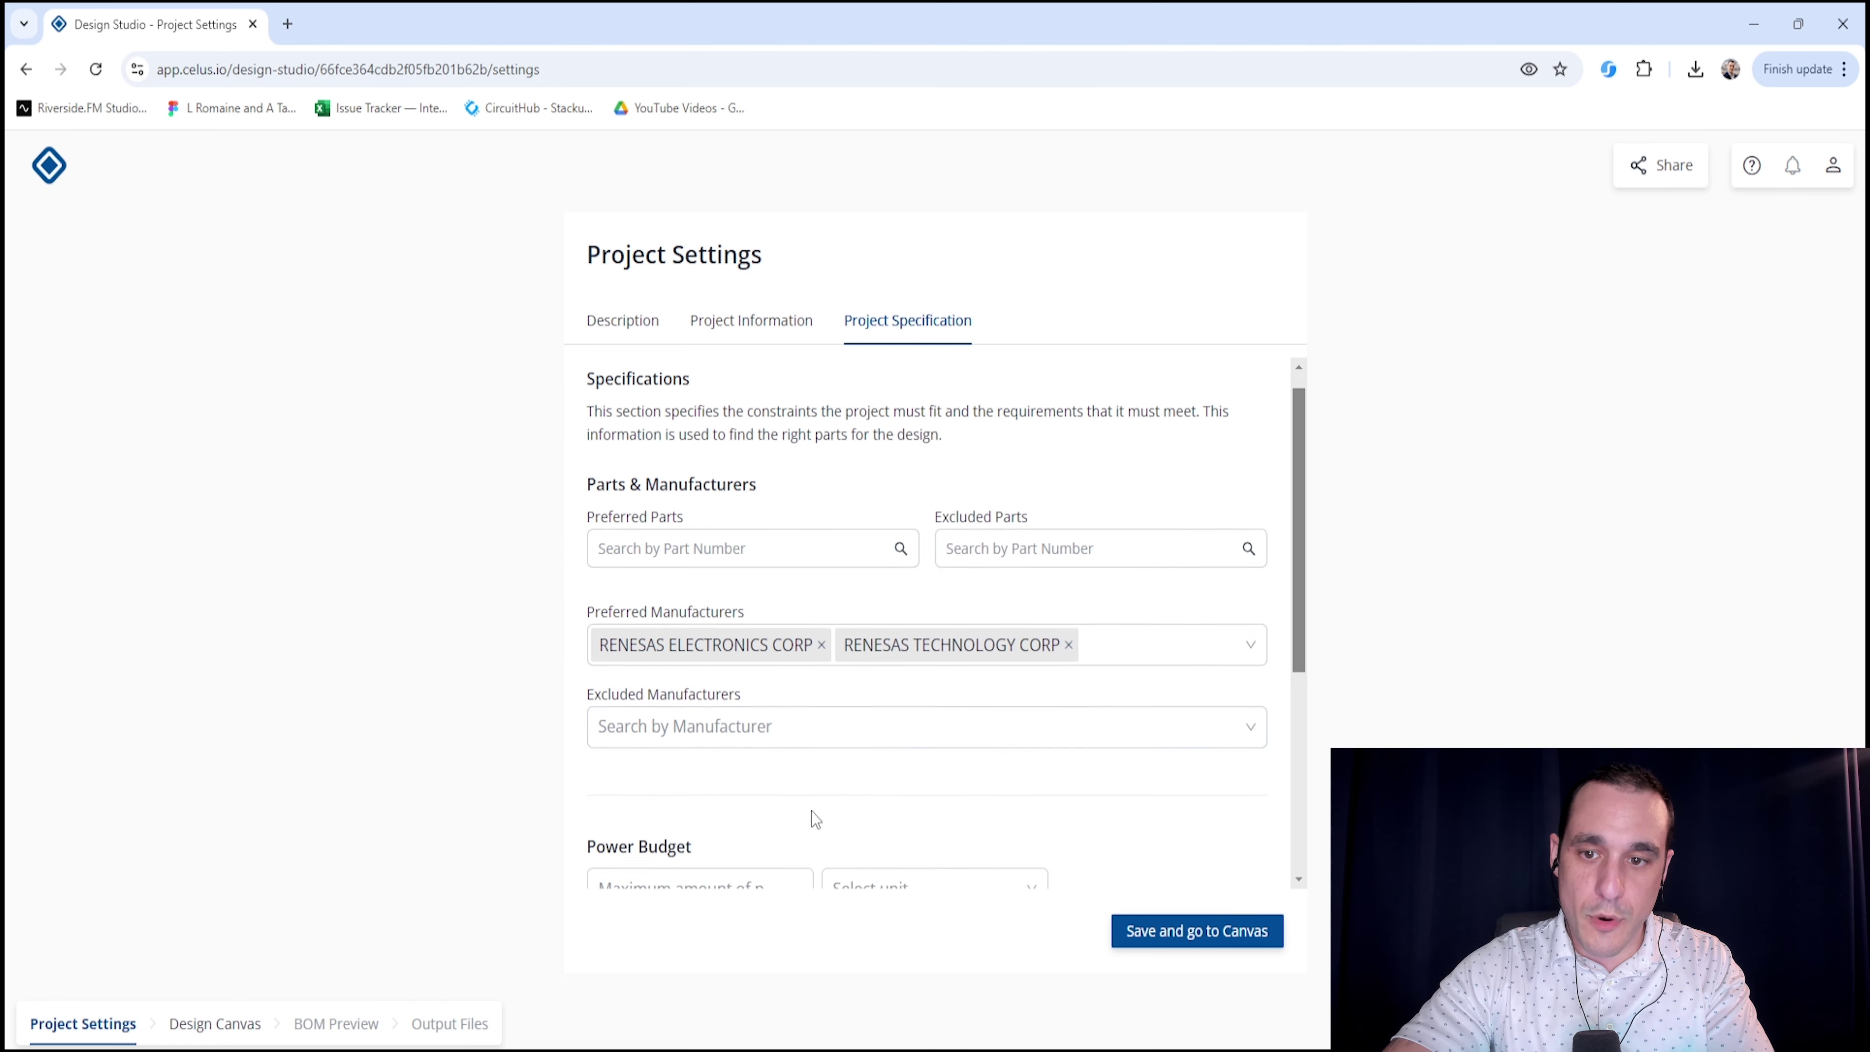
scroll(815, 818, down, 4)
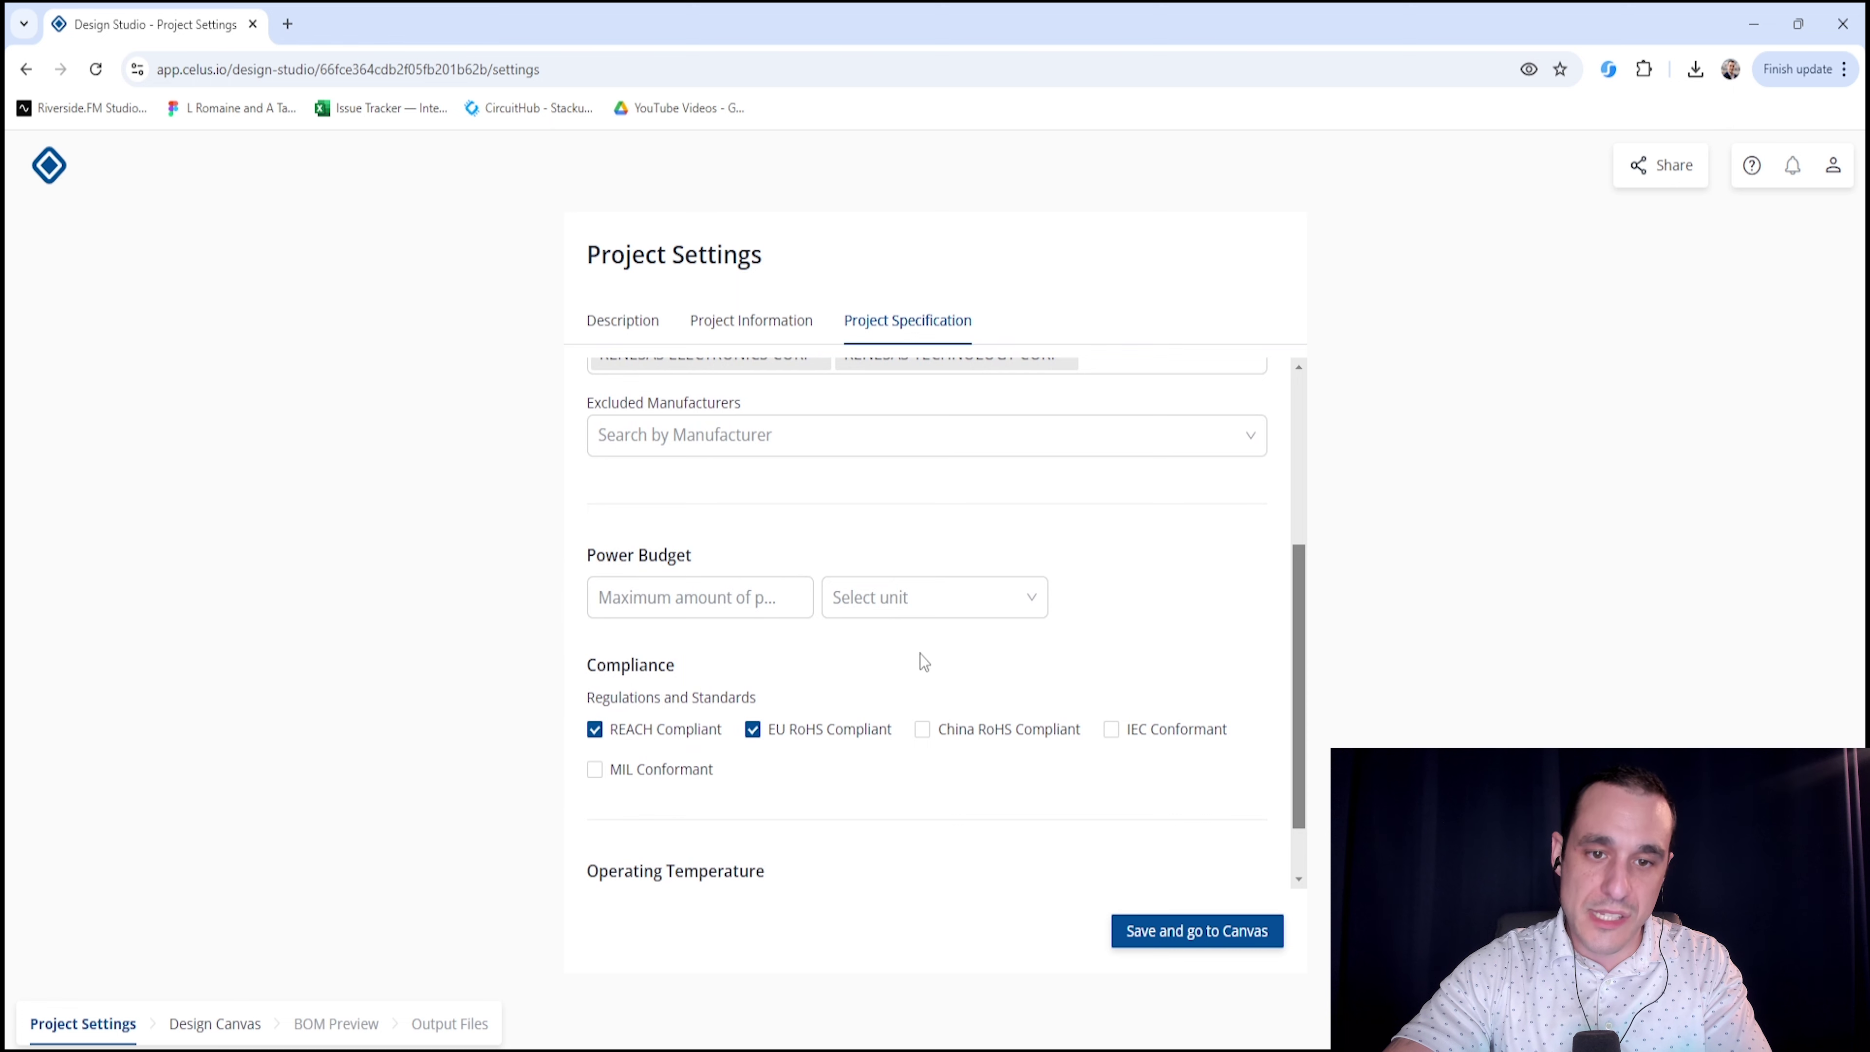
scroll(1086, 691, down, 1)
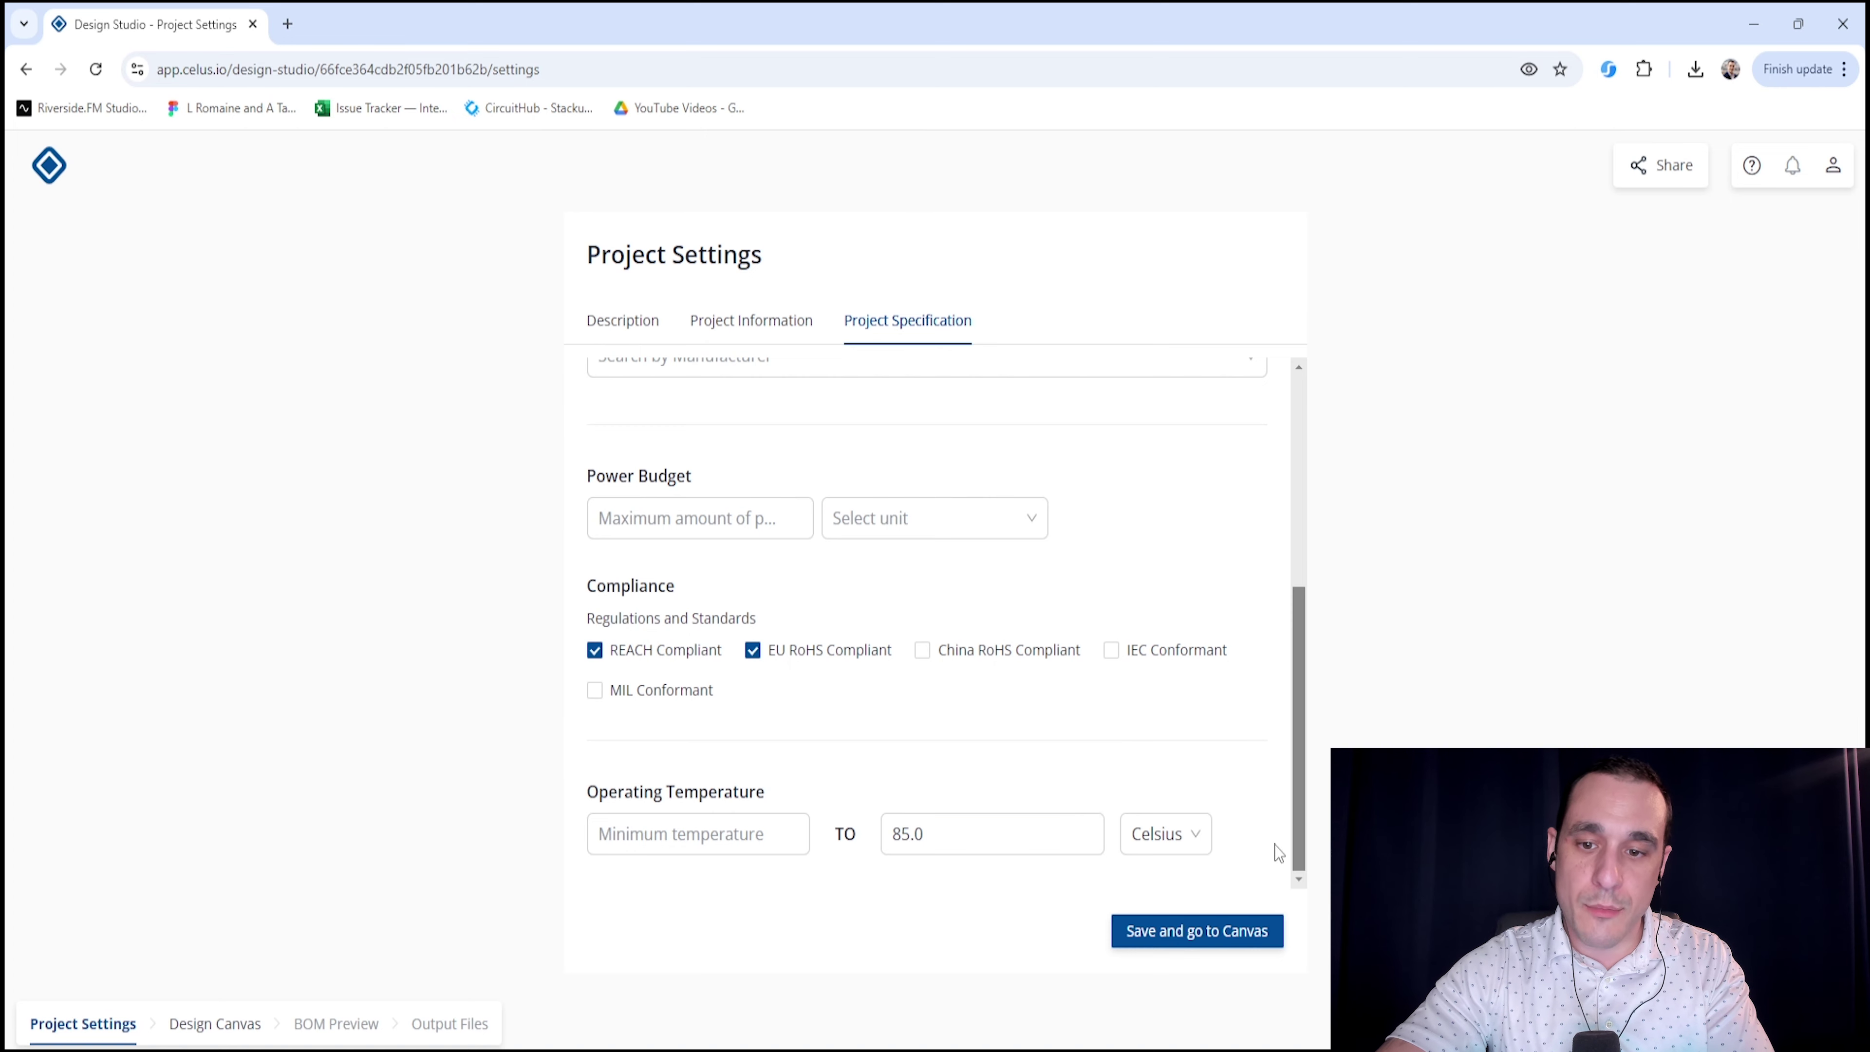
click(1199, 942)
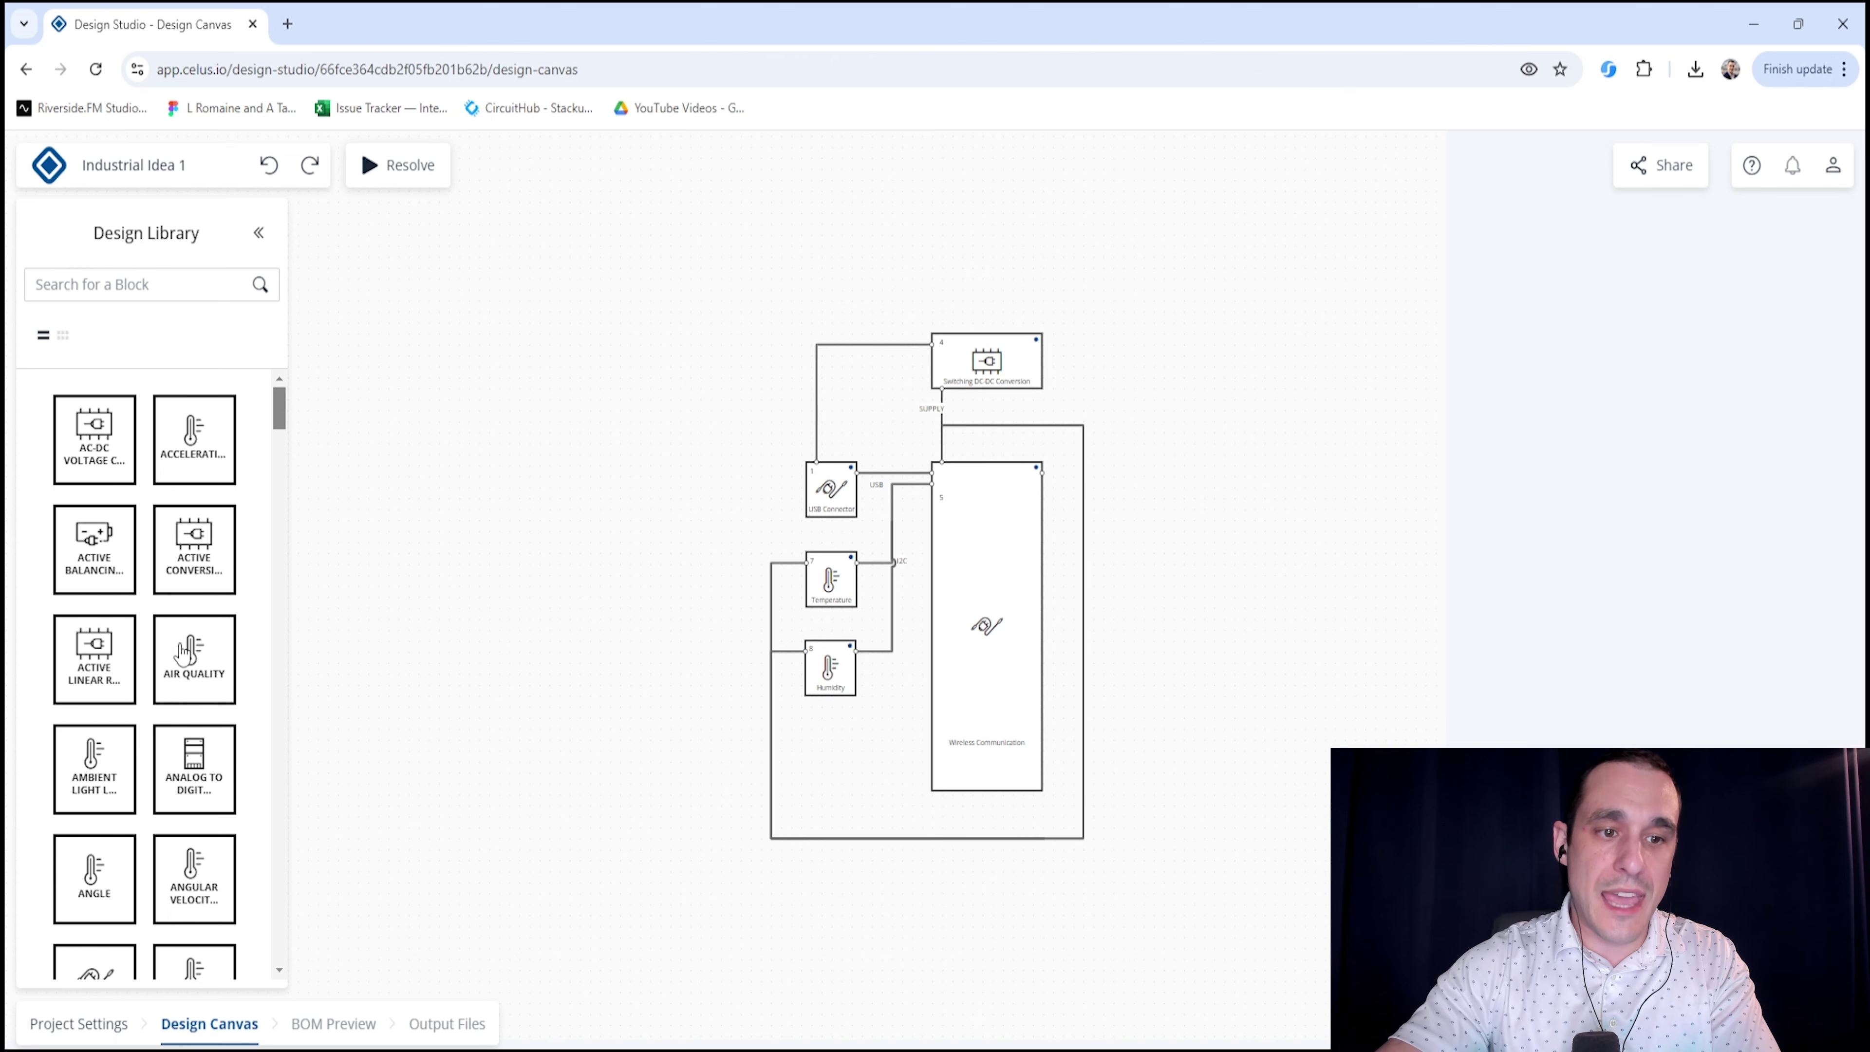
scroll(184, 652, down, 10)
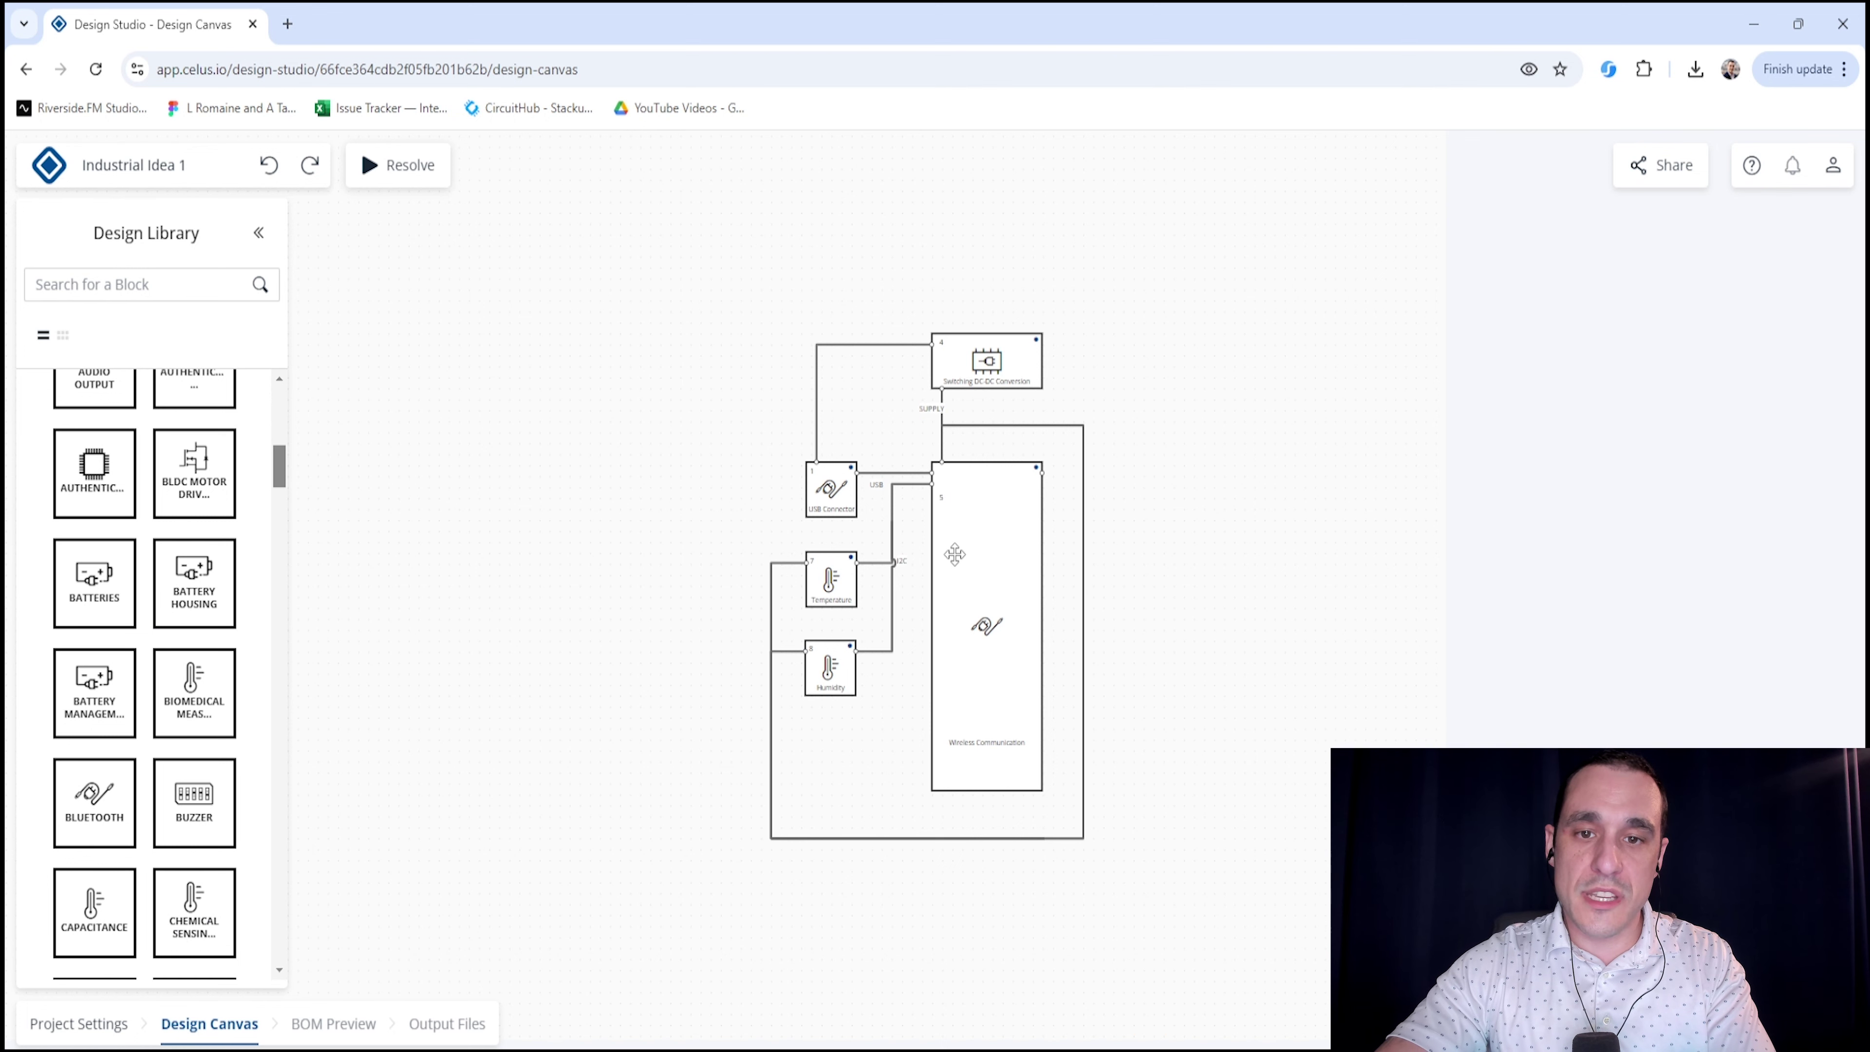
scroll(954, 555, up, 2)
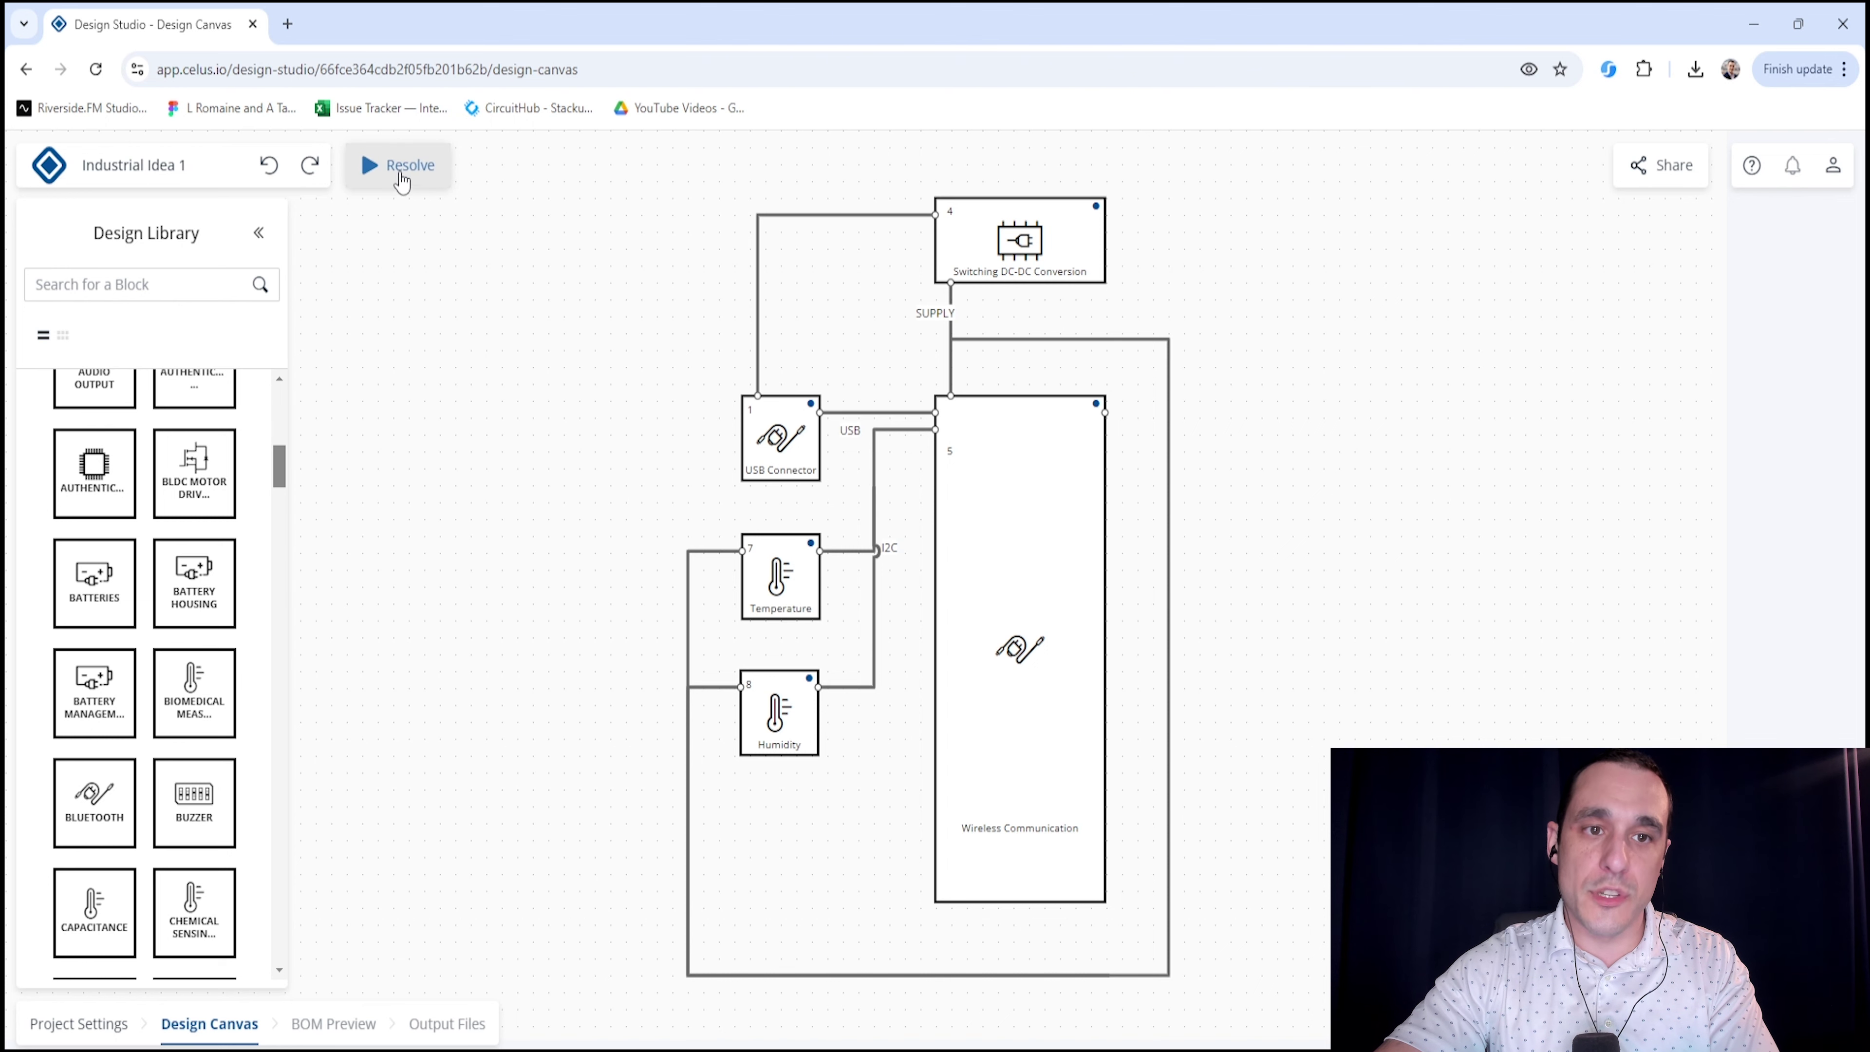
mouse_move(407, 179)
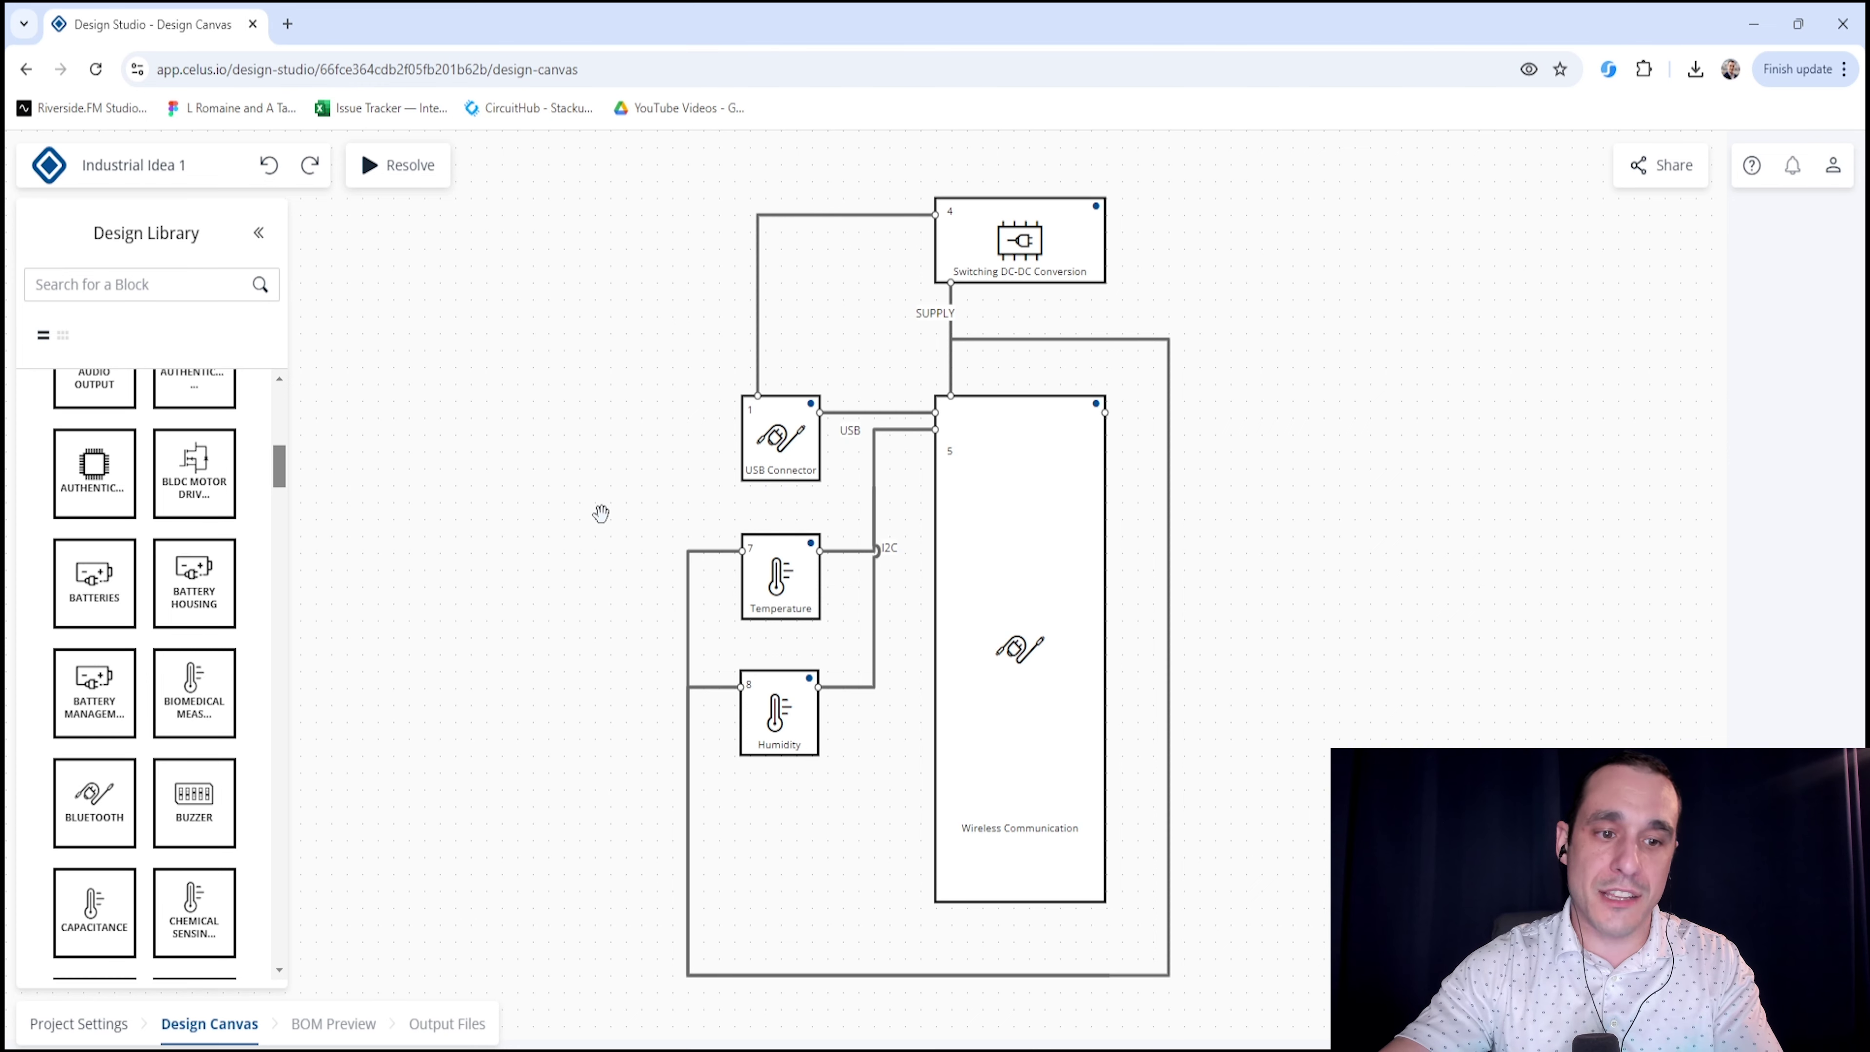
click(127, 284)
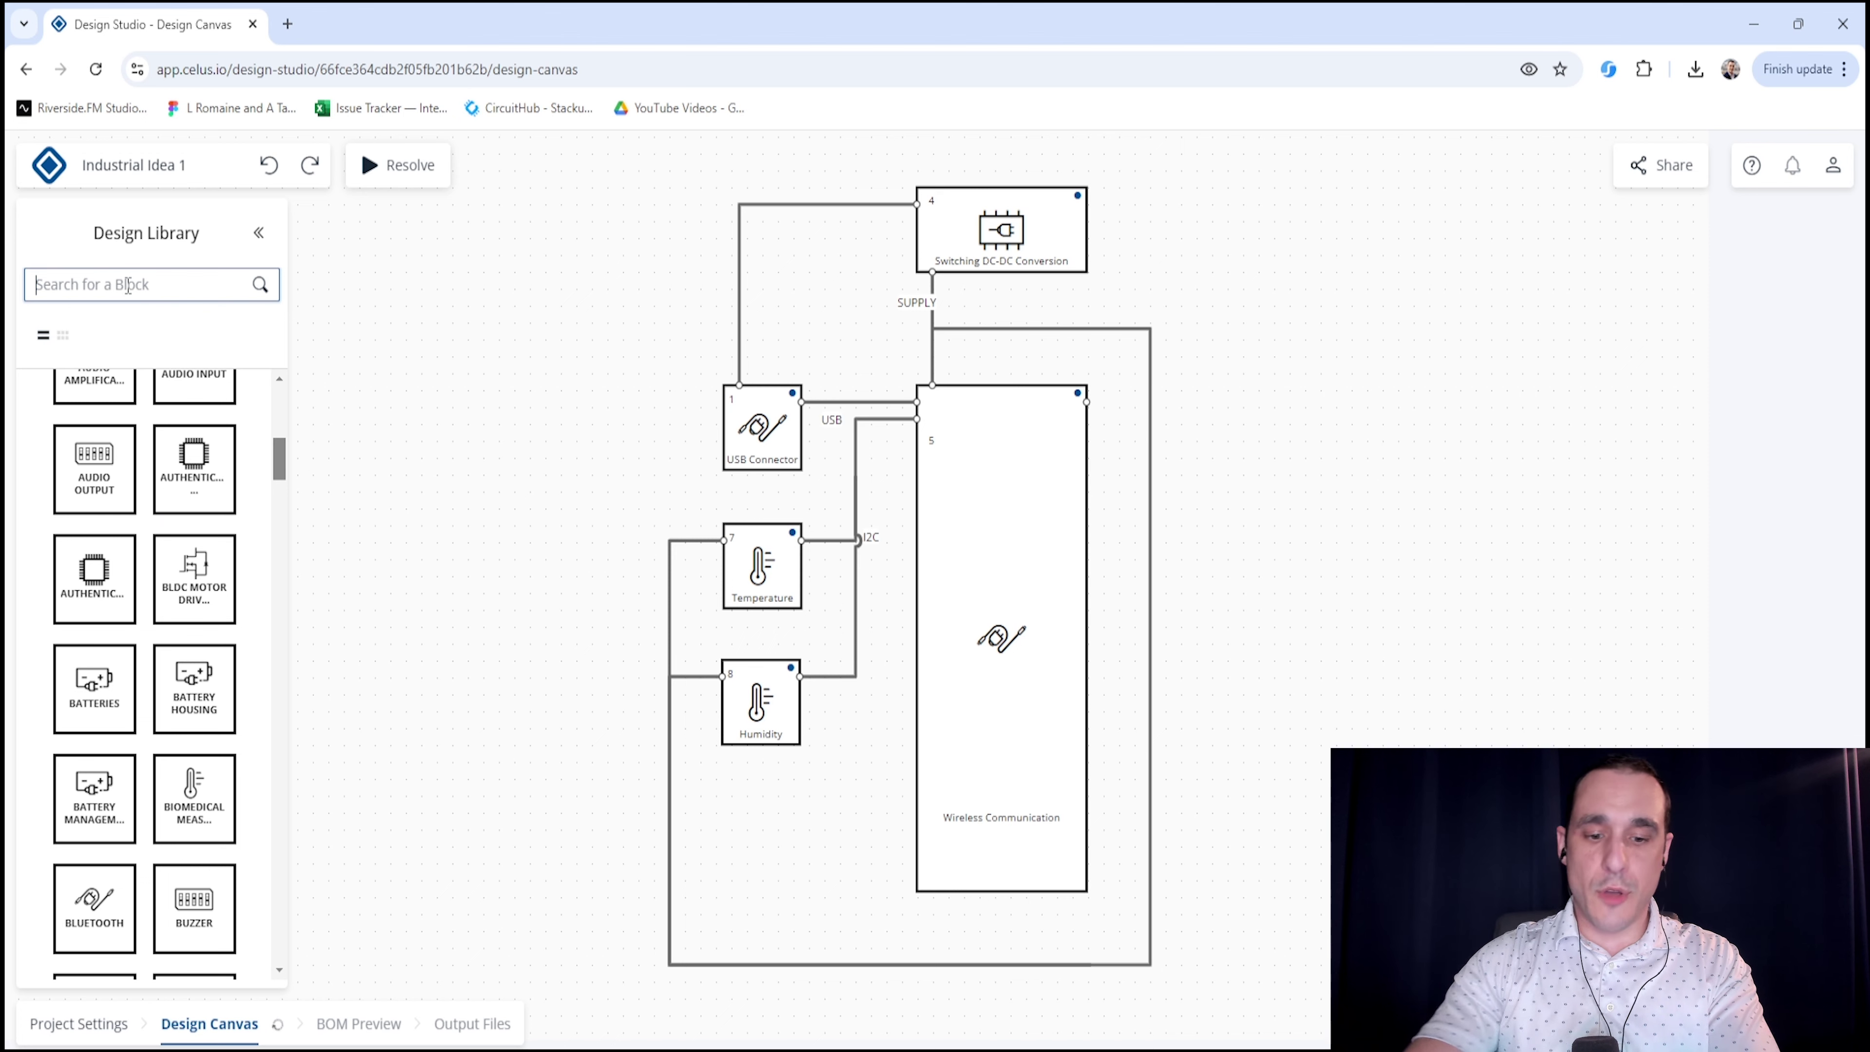
Place an Ethernet Transceiver, wire it to Wireless Communication, and resolve the design
text(Ether)
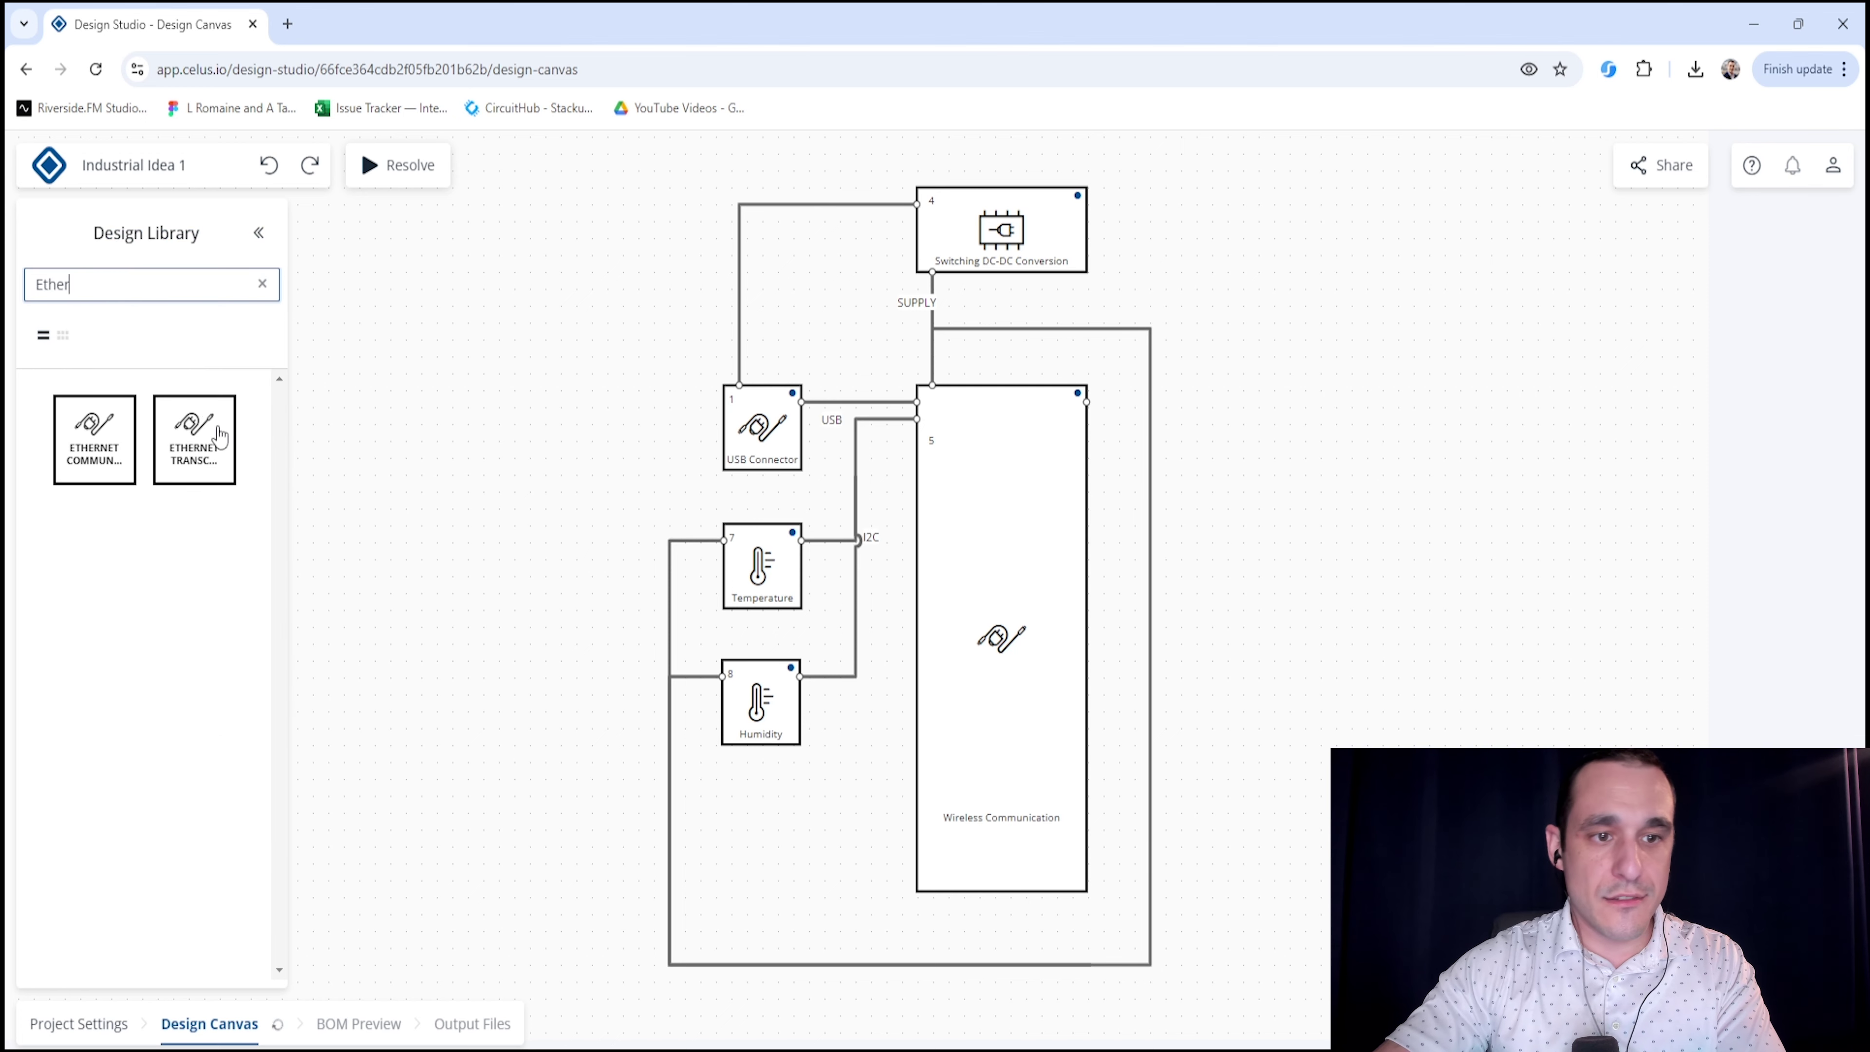
drag(193, 438, 1302, 473)
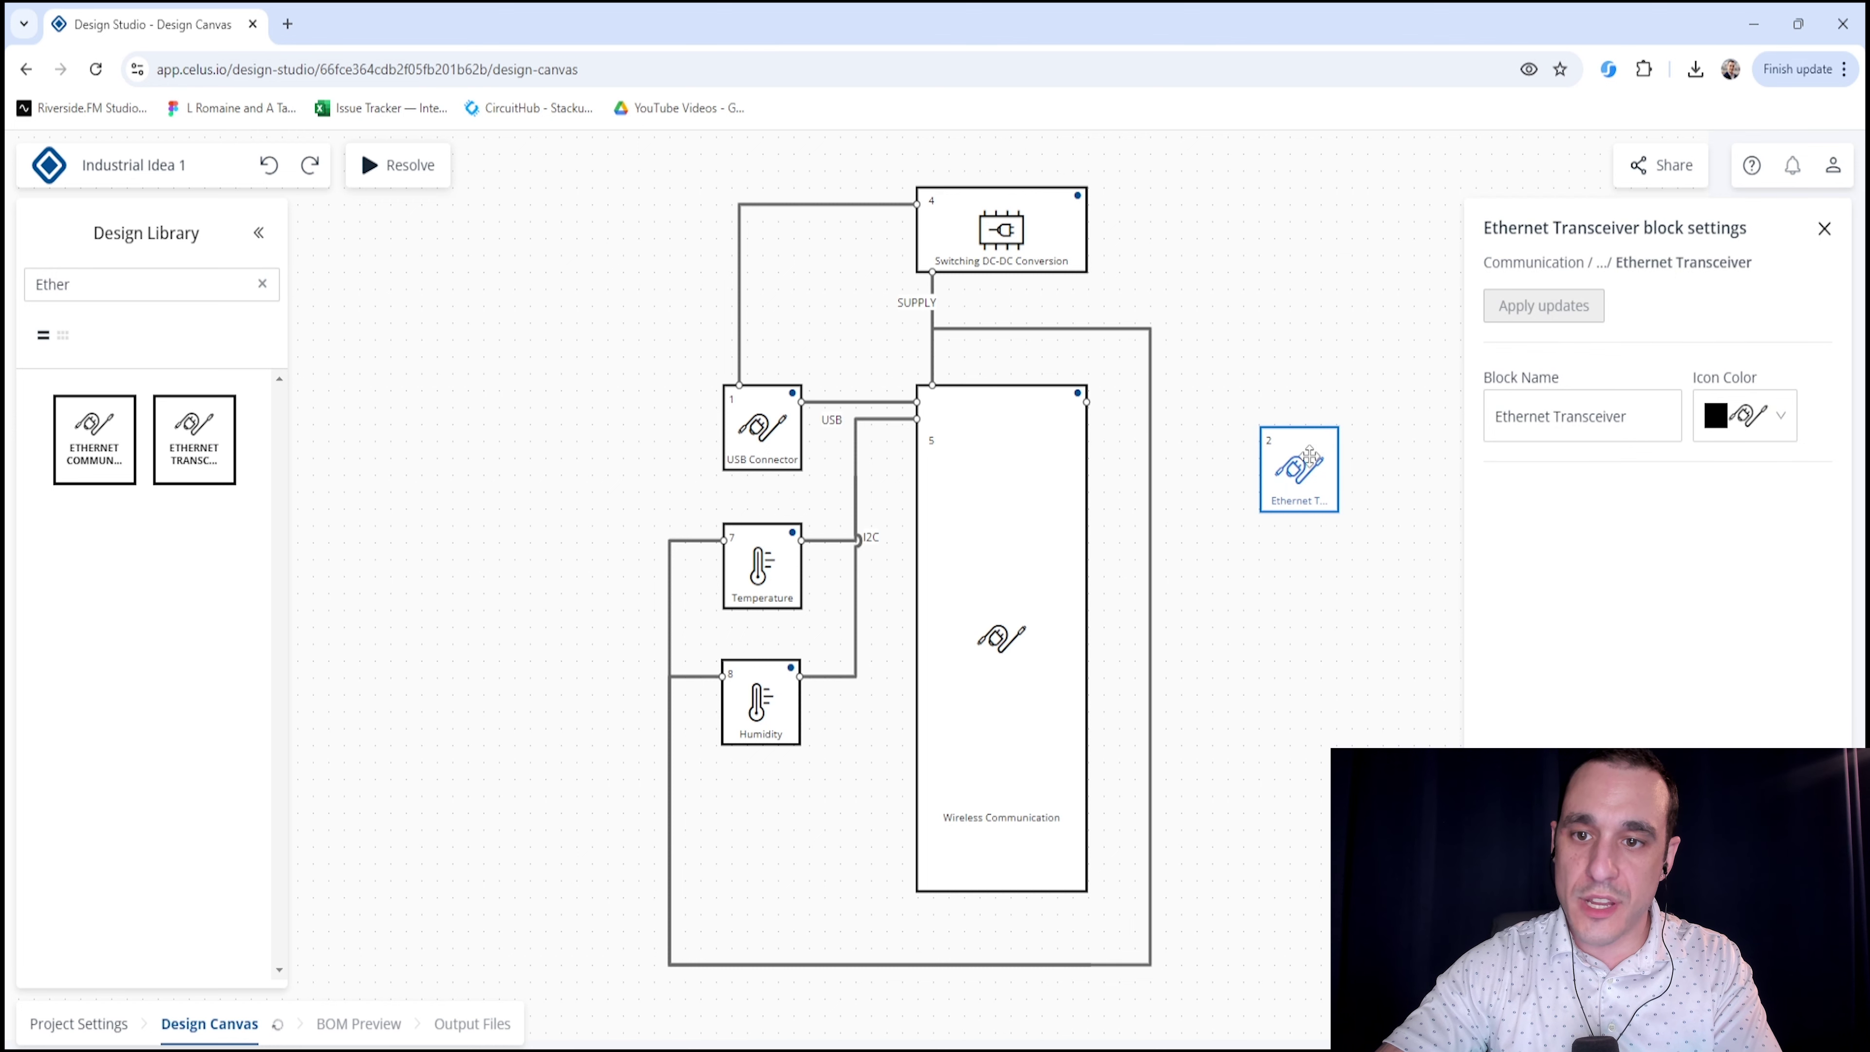
mouse_move(1239, 472)
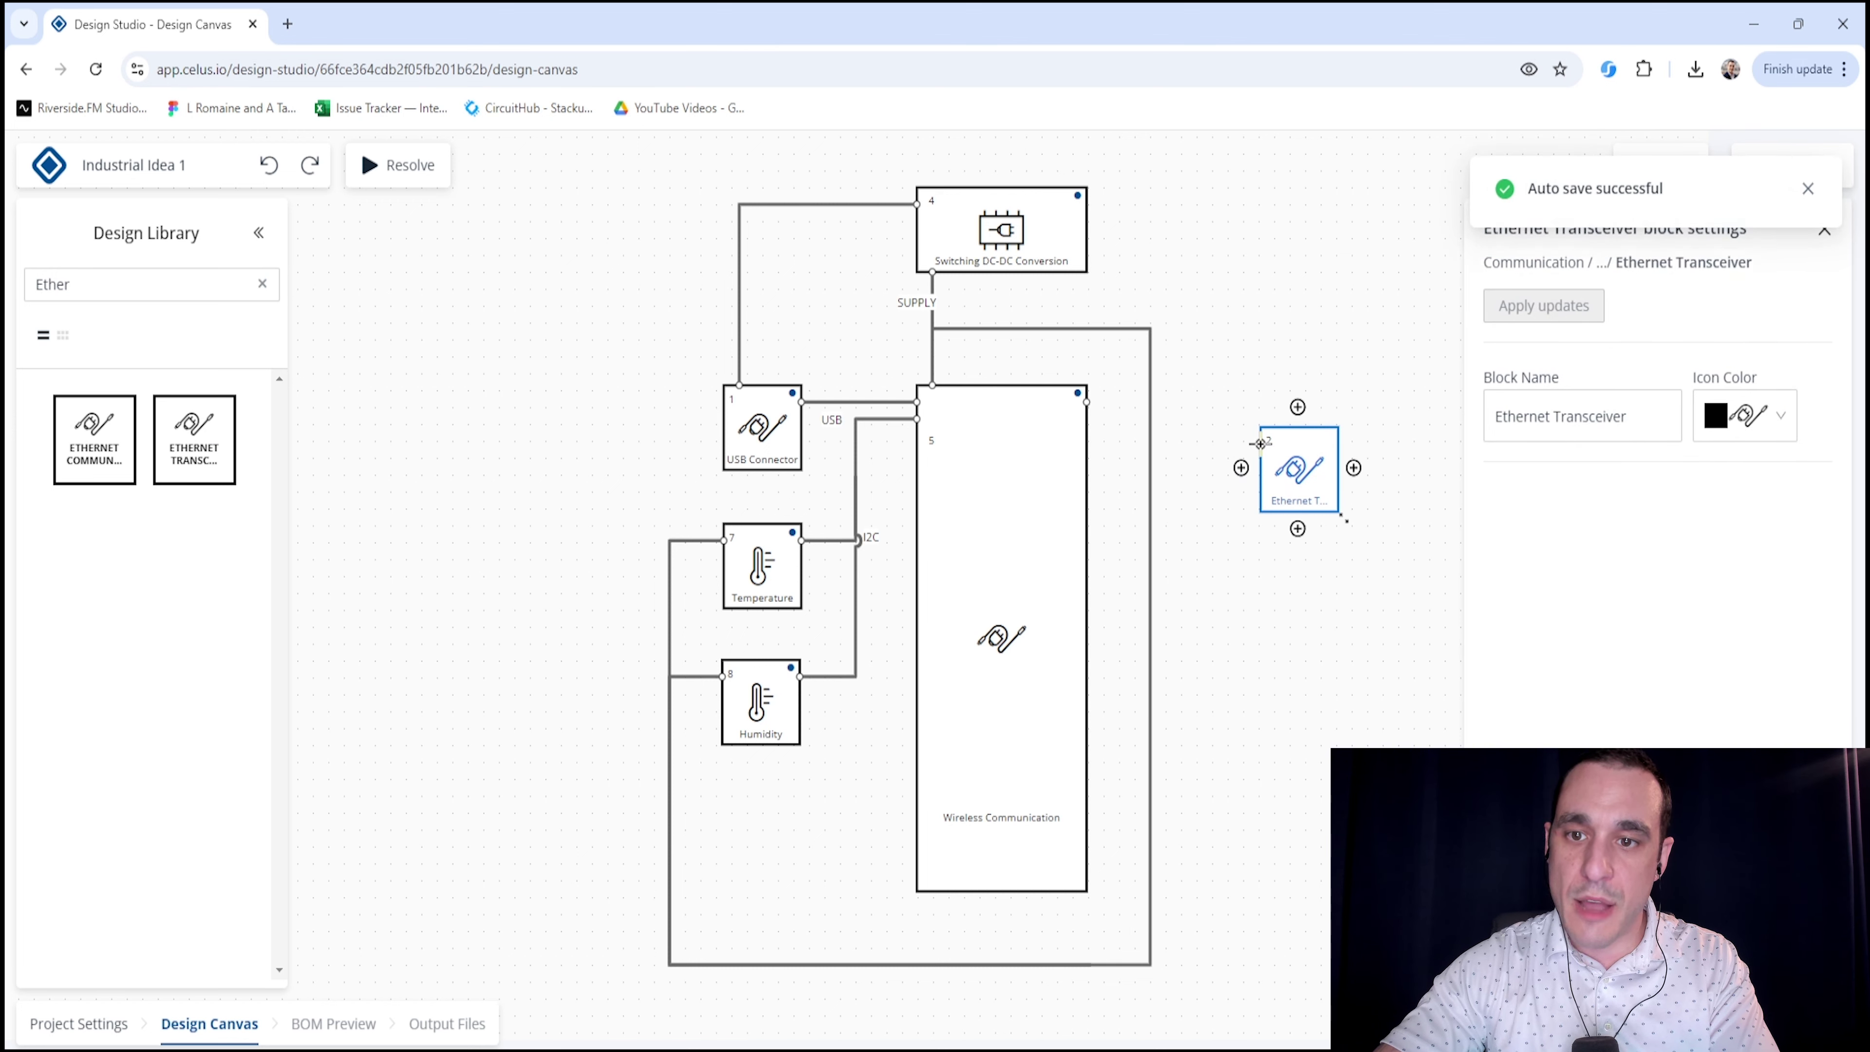
drag(1260, 442, 1086, 401)
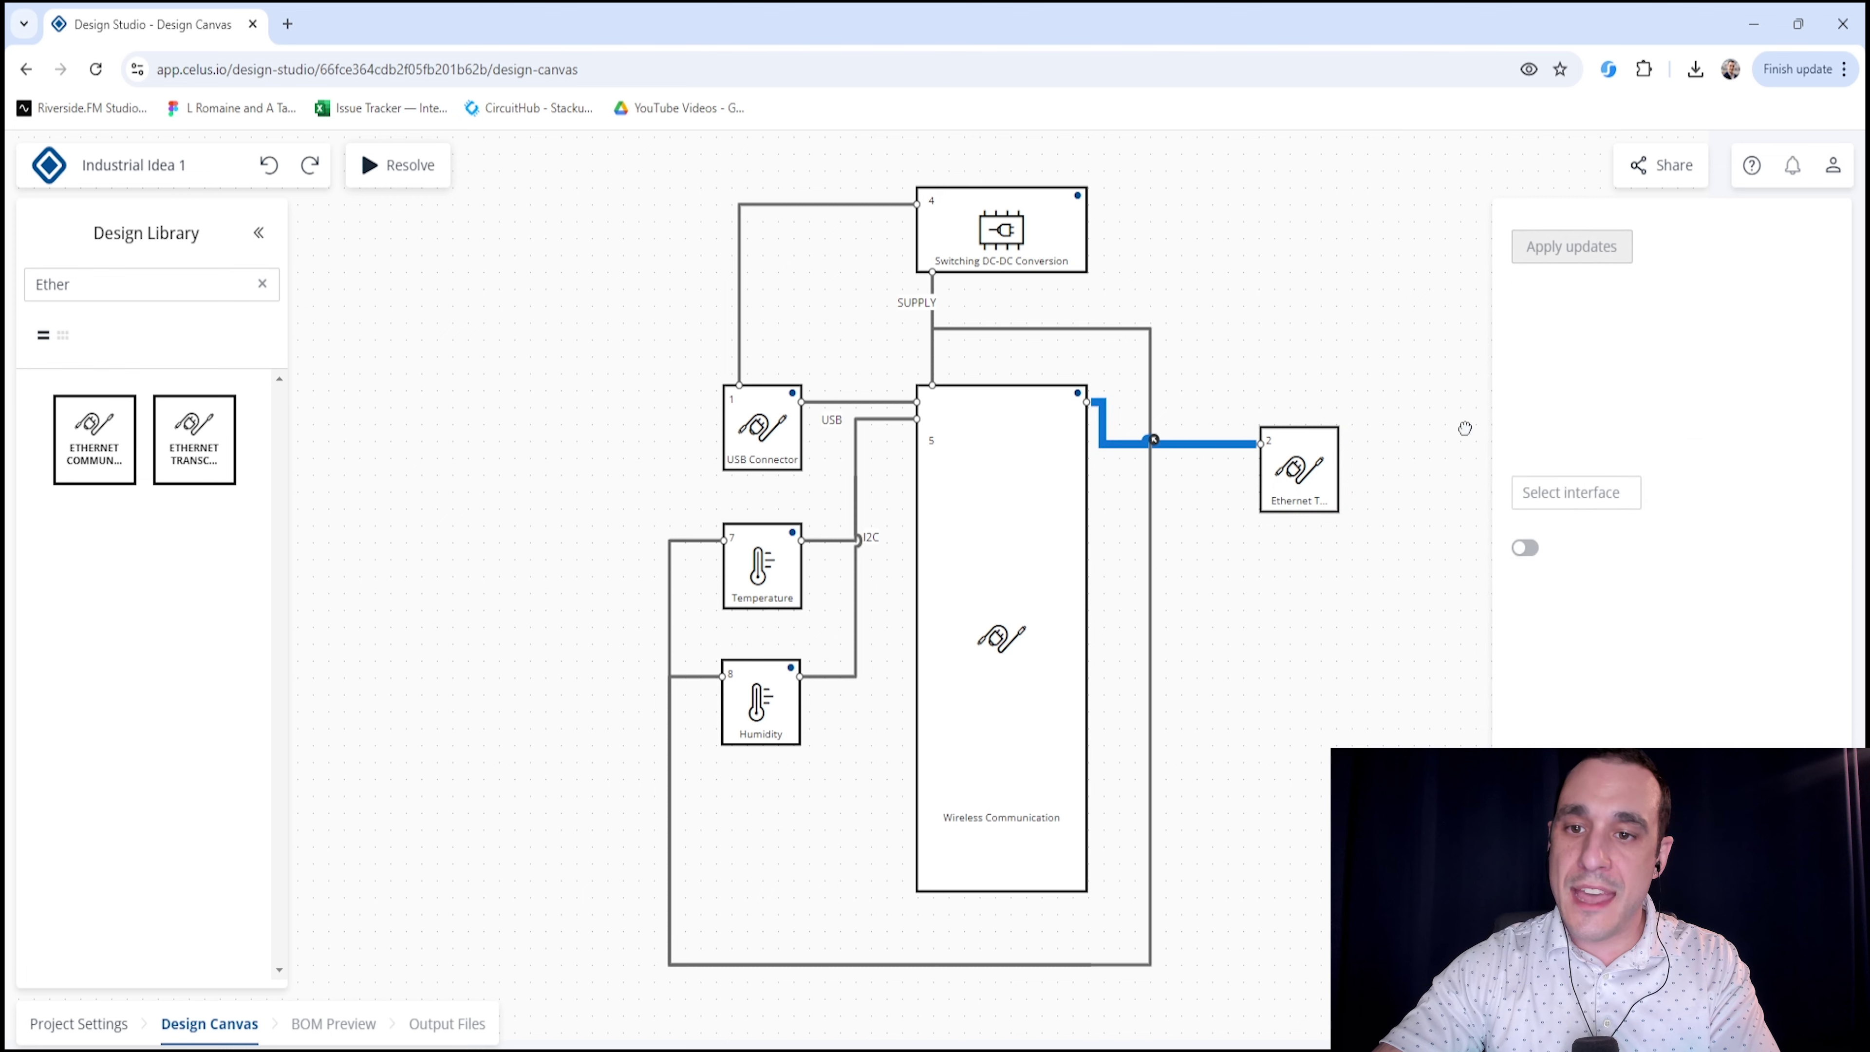
click(1465, 428)
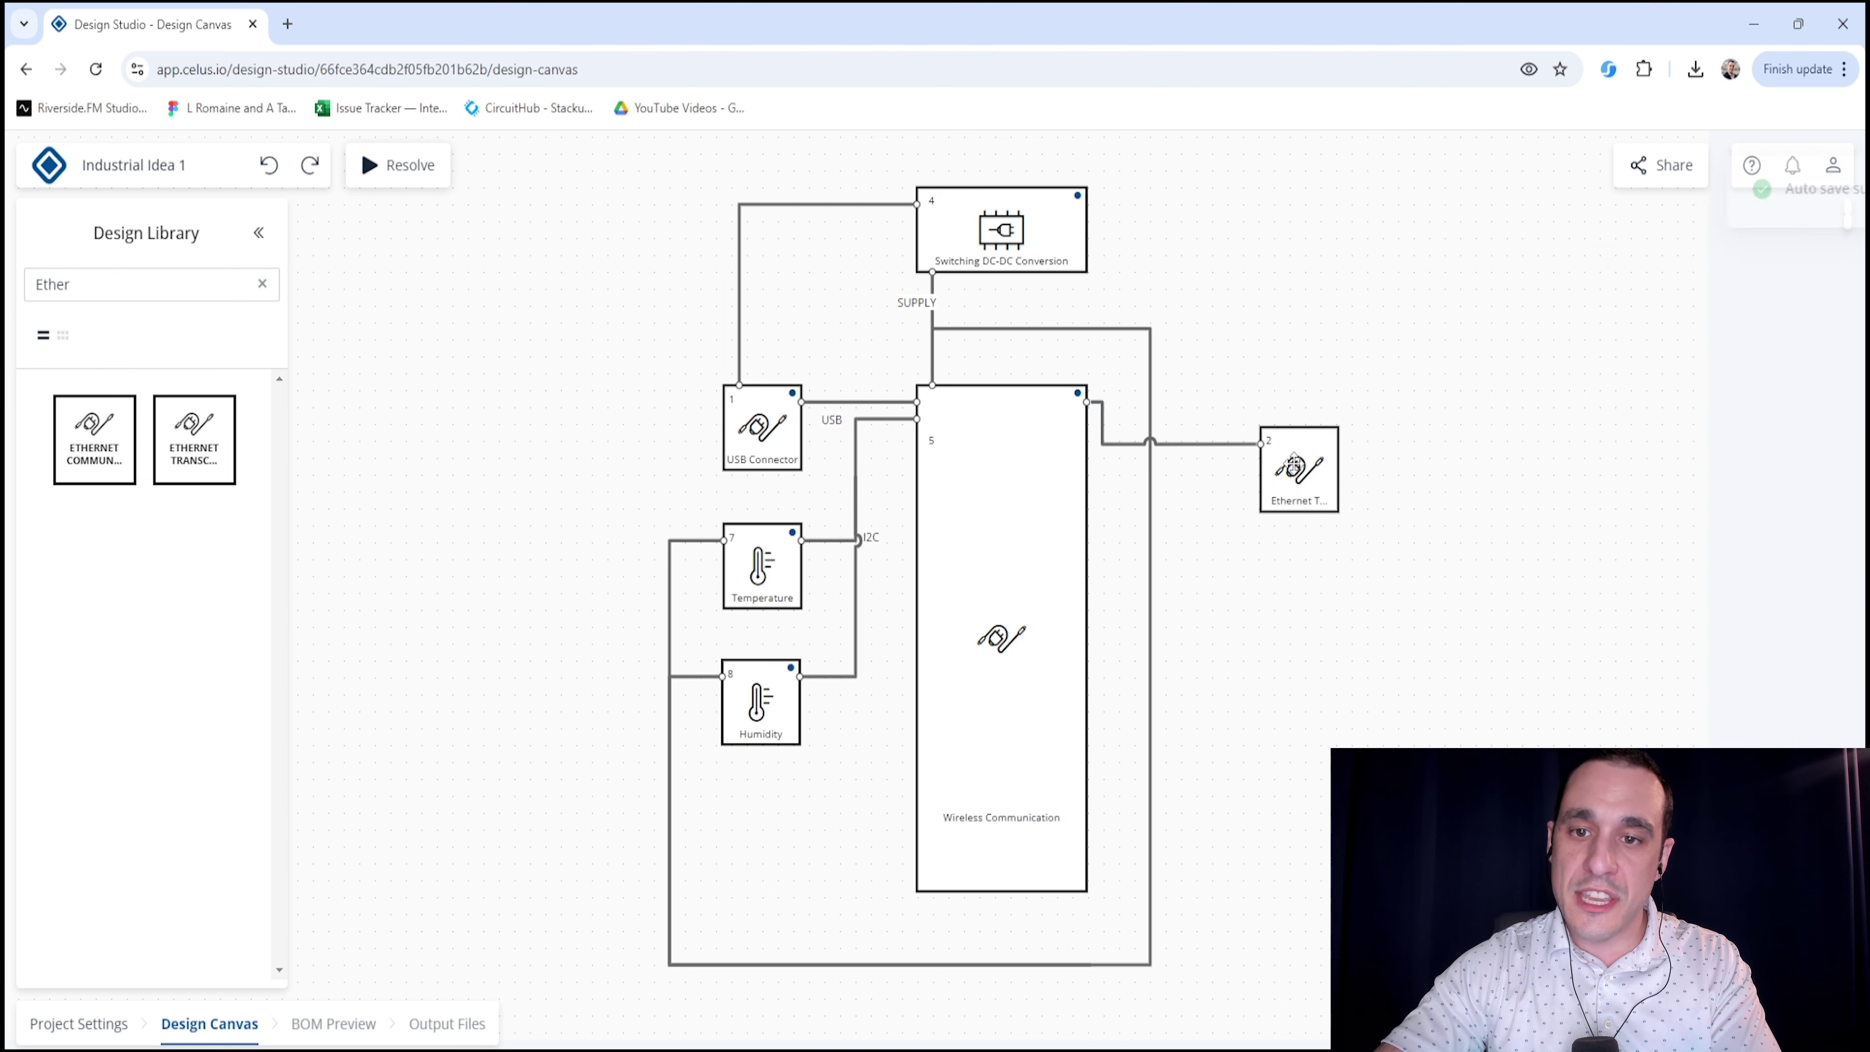
click(401, 175)
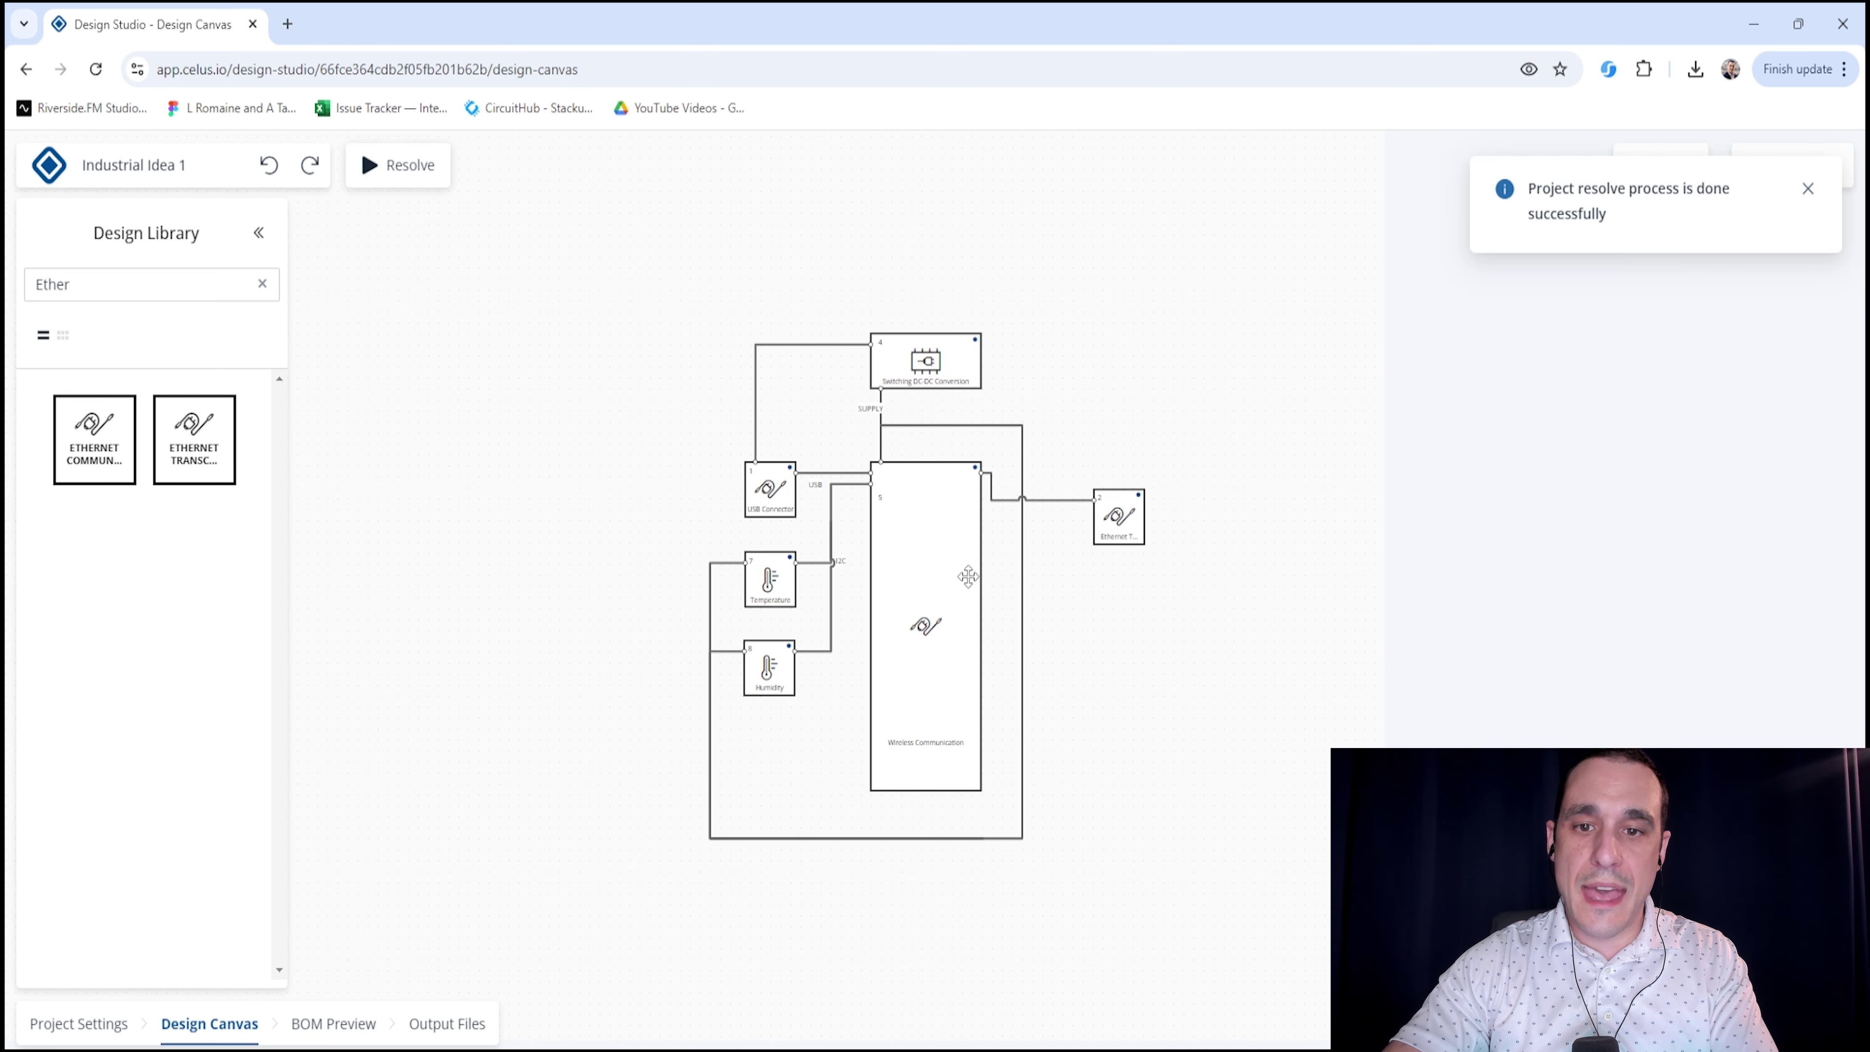
Locate the Temperature block on the canvas and bring up its action menu
scroll(939, 576, up, 2)
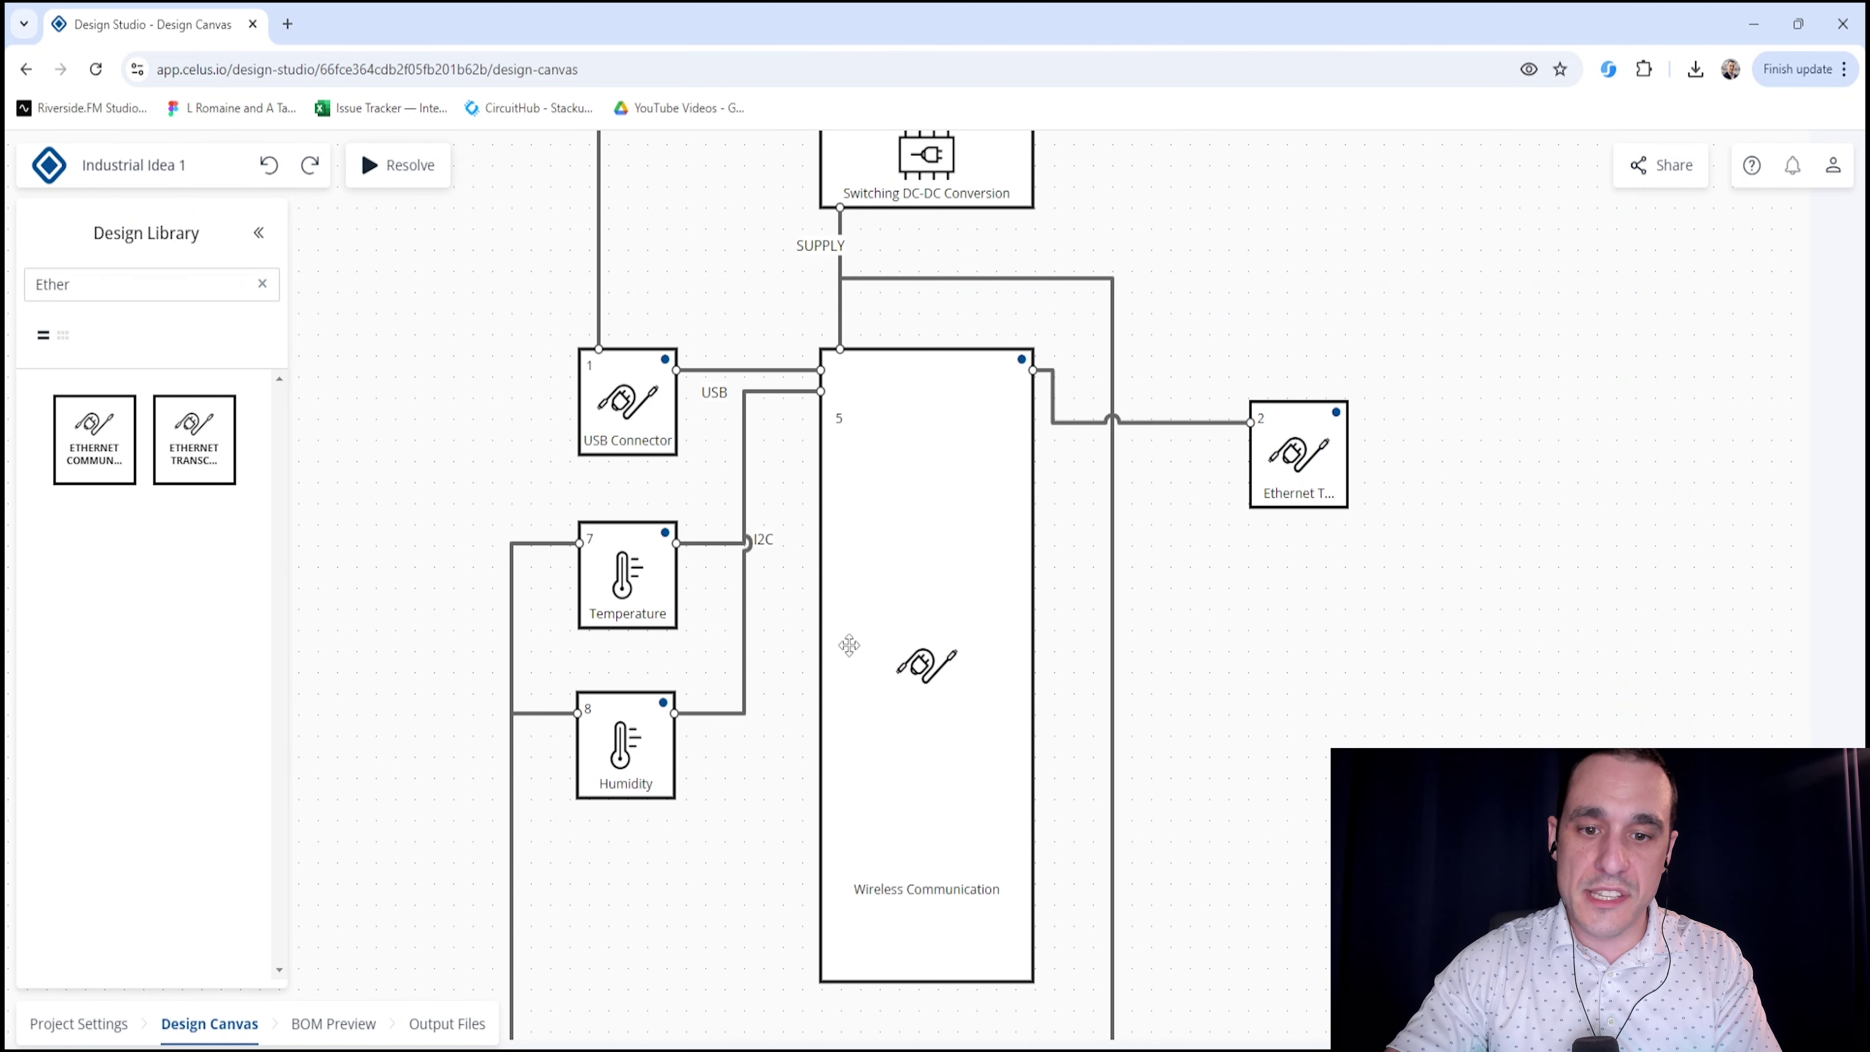
scroll(847, 655, up, 1)
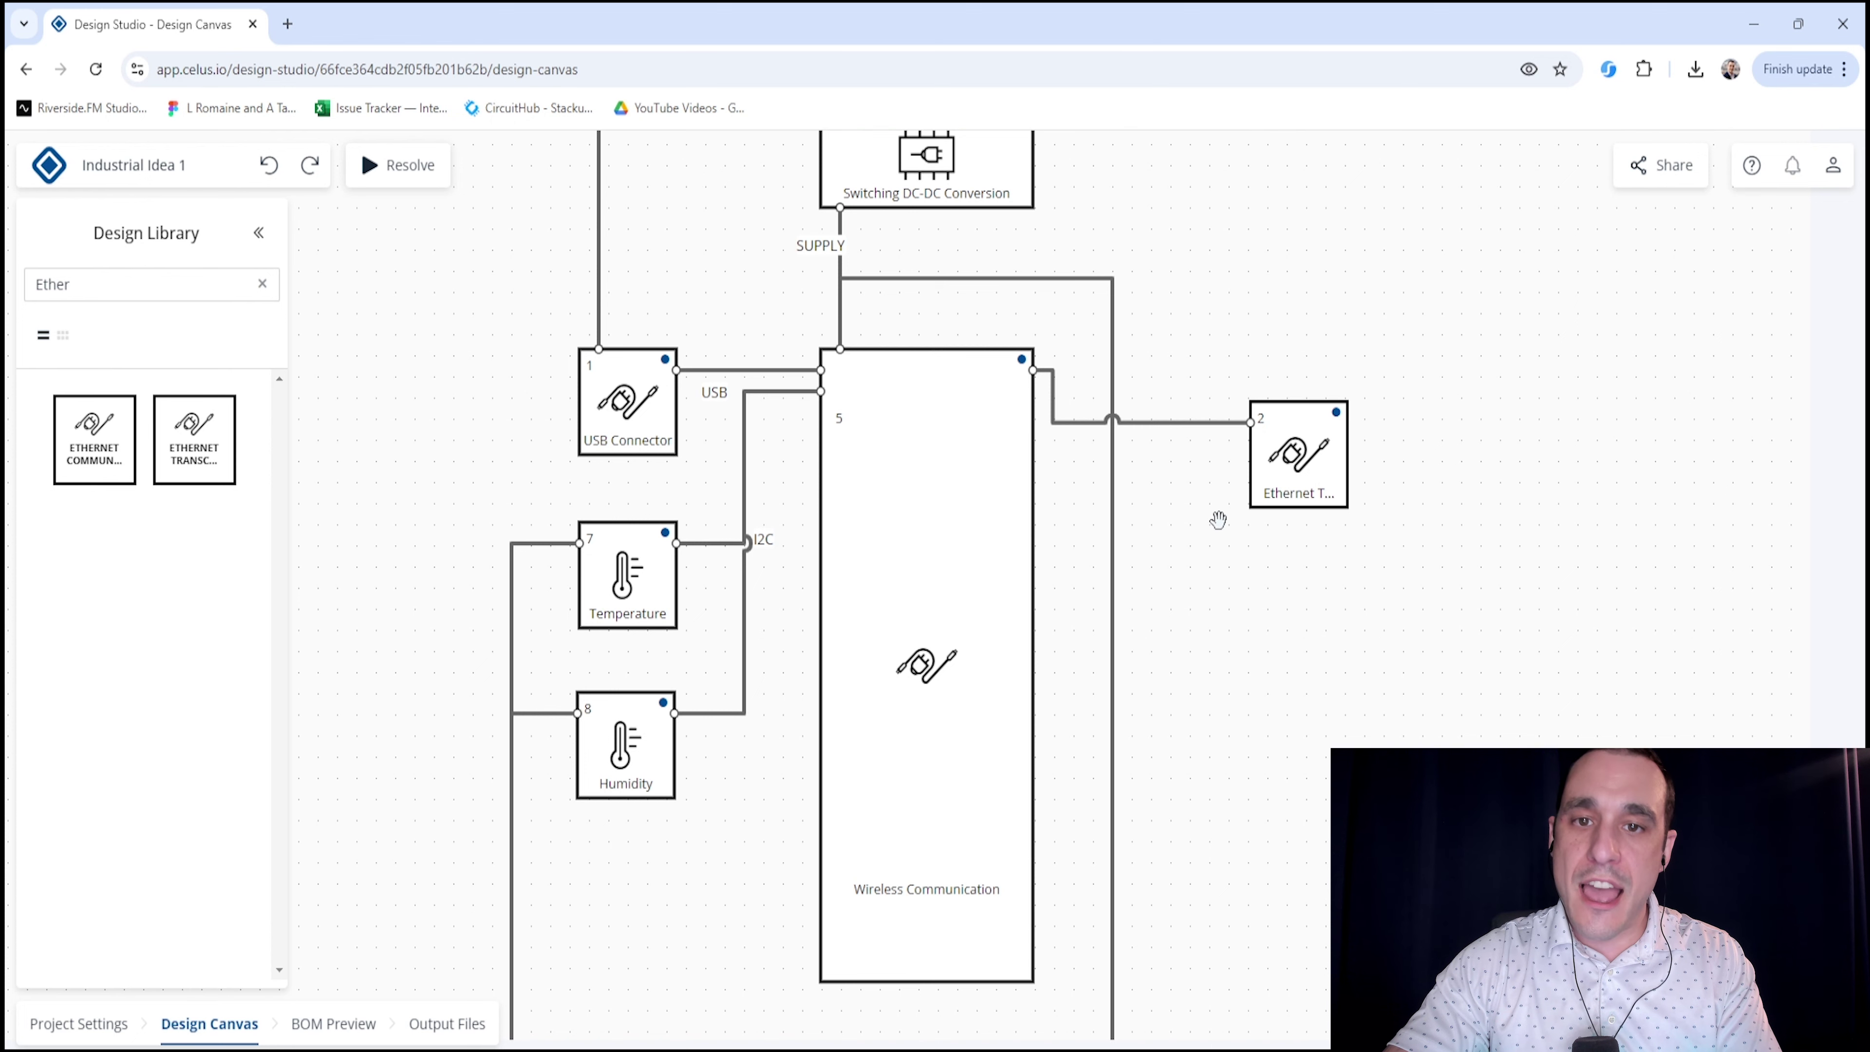
scroll(1211, 667, up, 2)
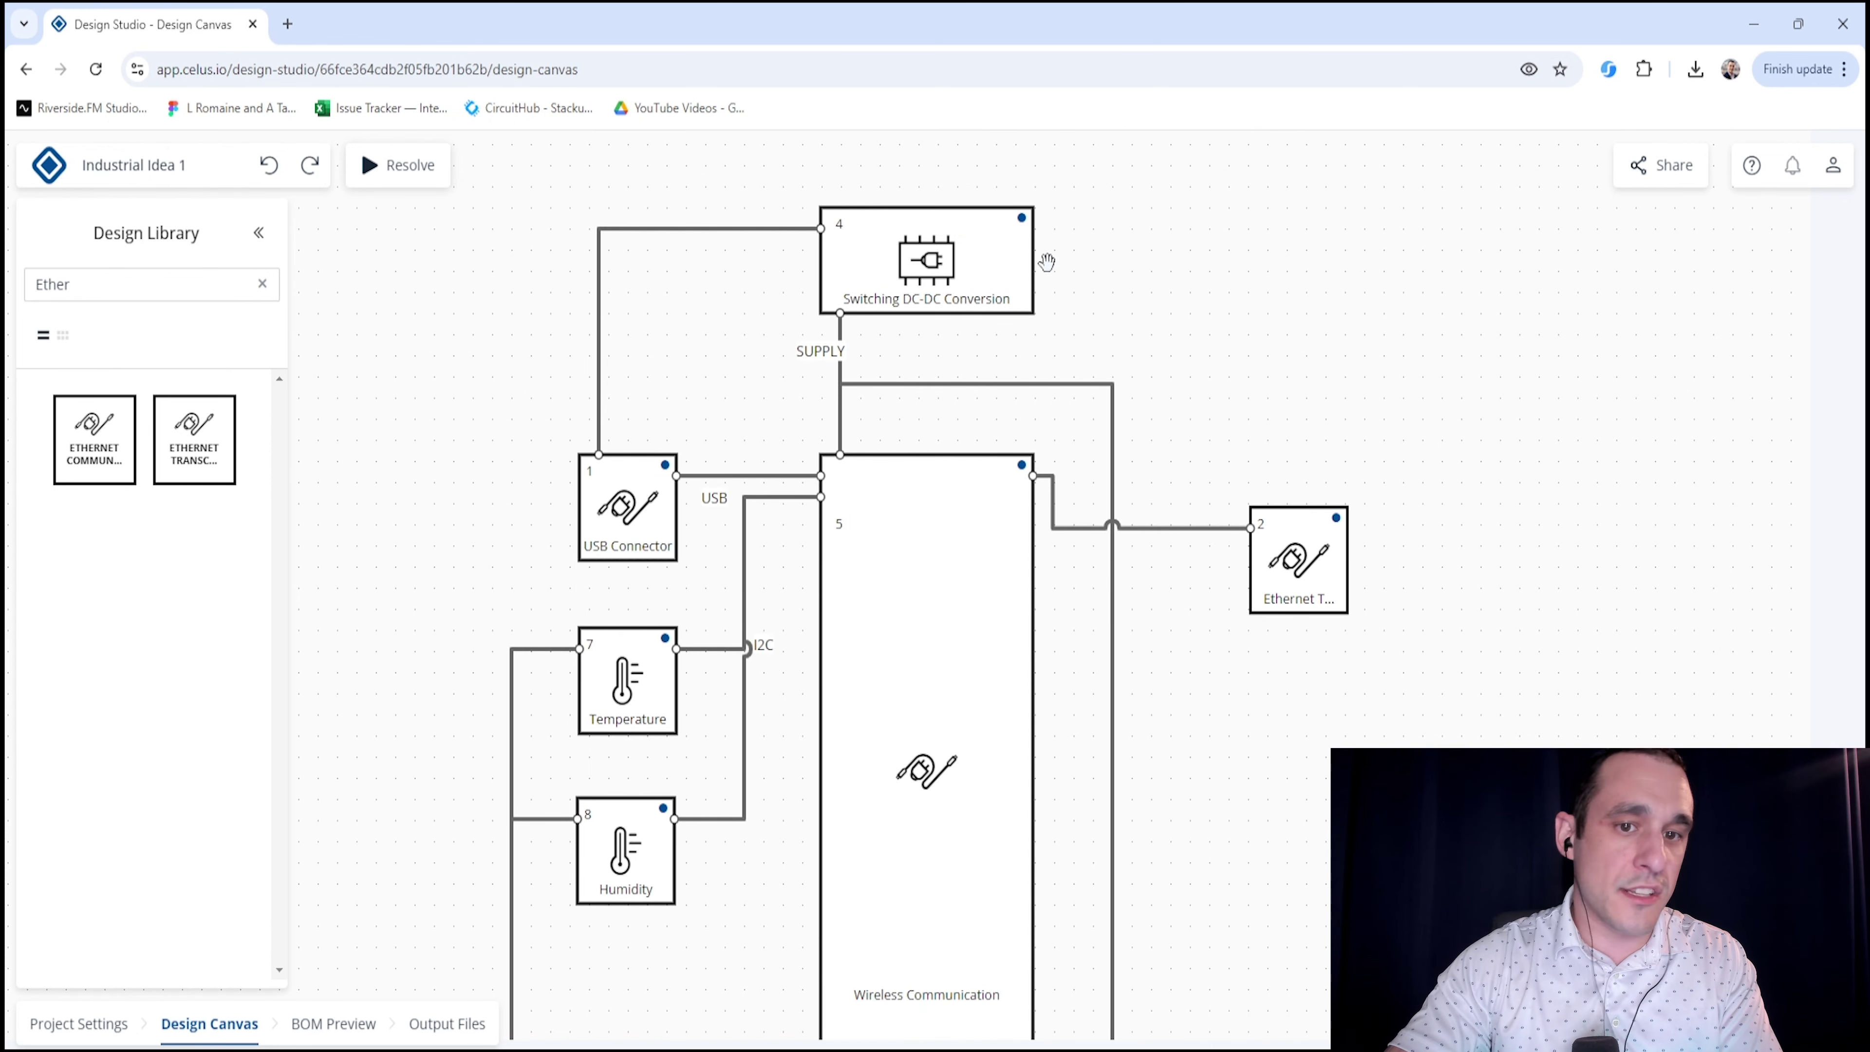
scroll(516, 634, down, 2)
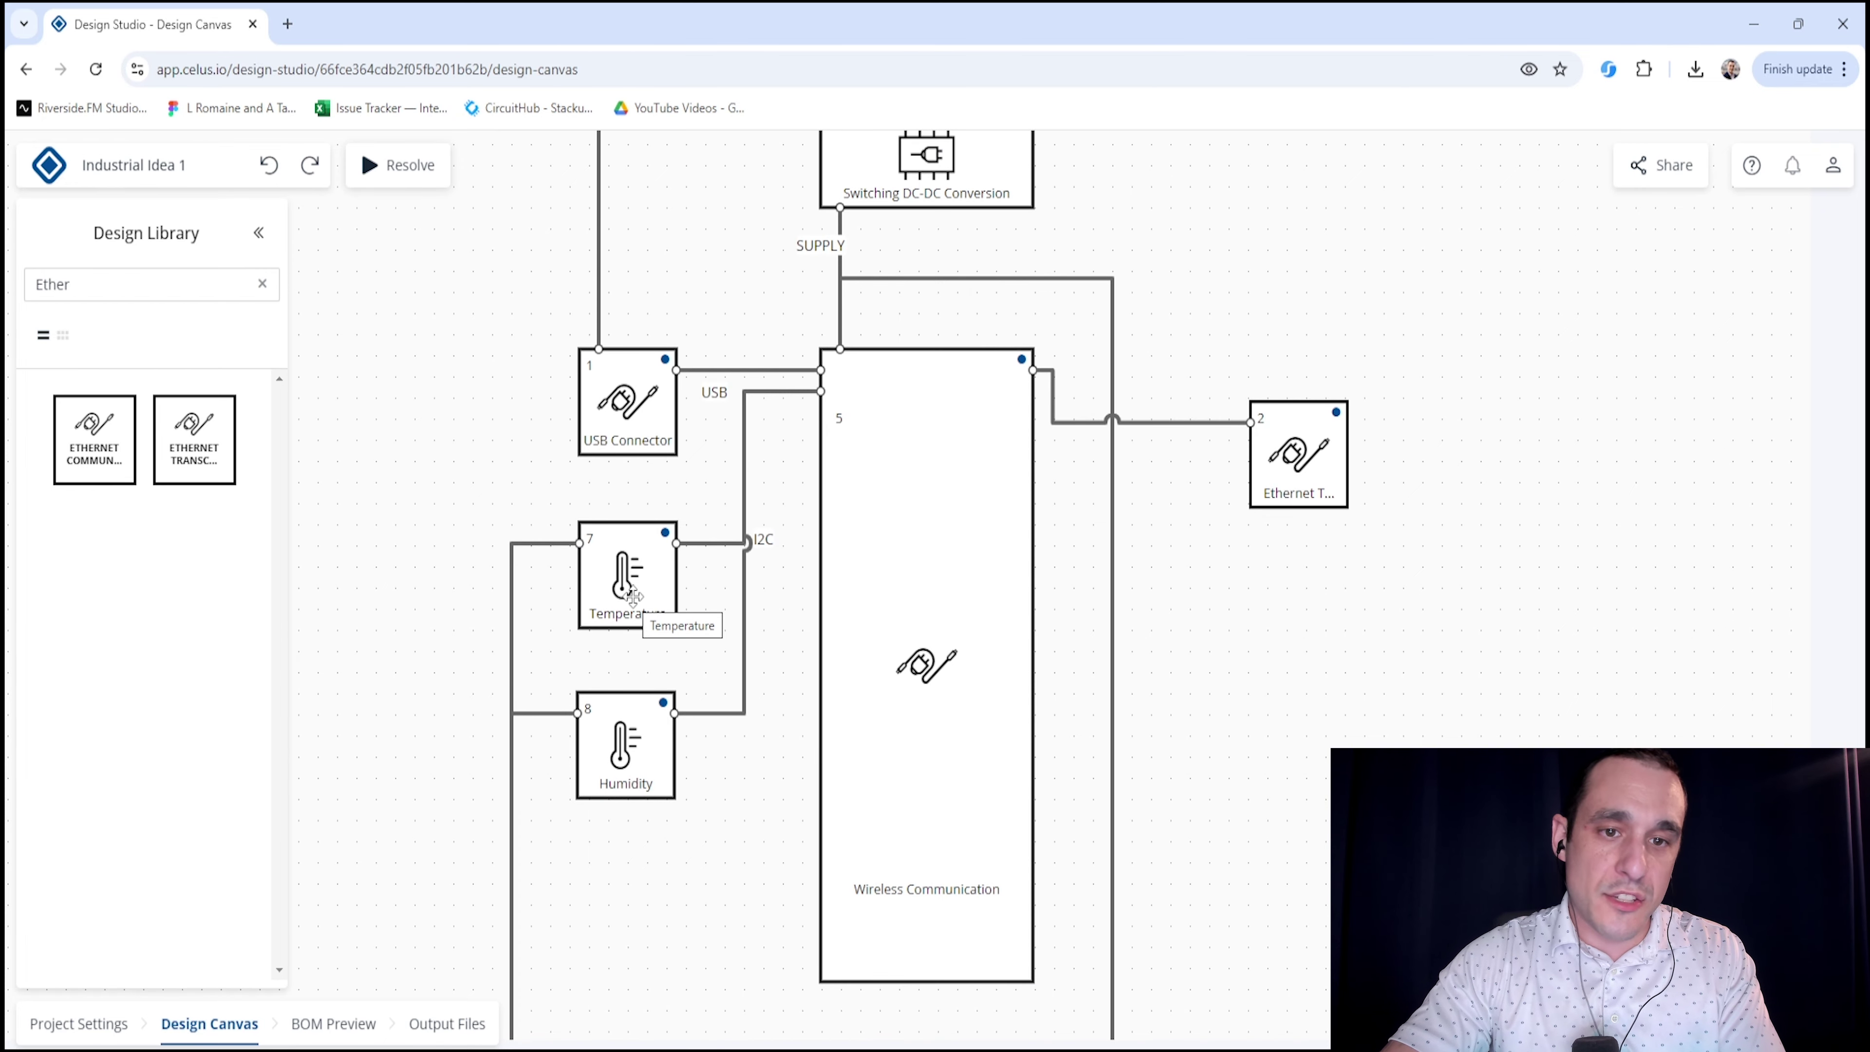
right_click(670, 586)
Preview the HS4003 and HS4001 sensor CUBOs, then open HS3001 V2's full details
click(751, 607)
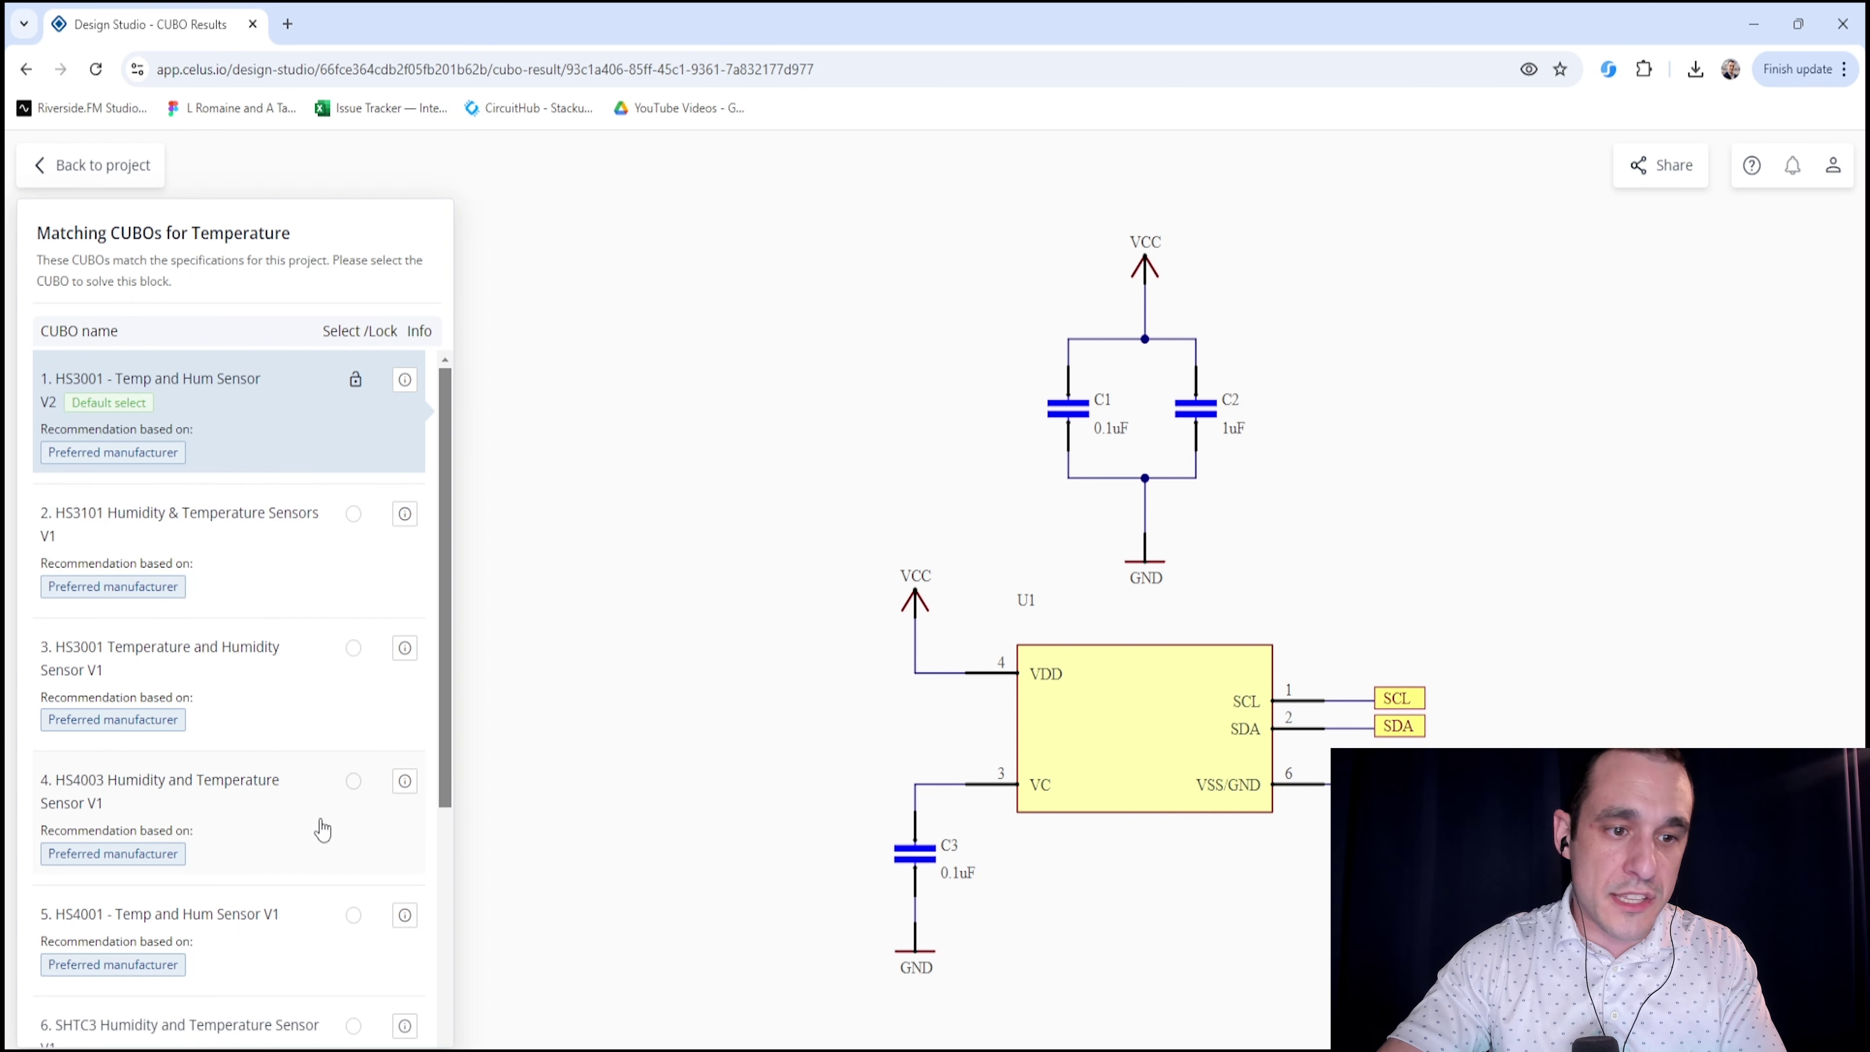
click(291, 829)
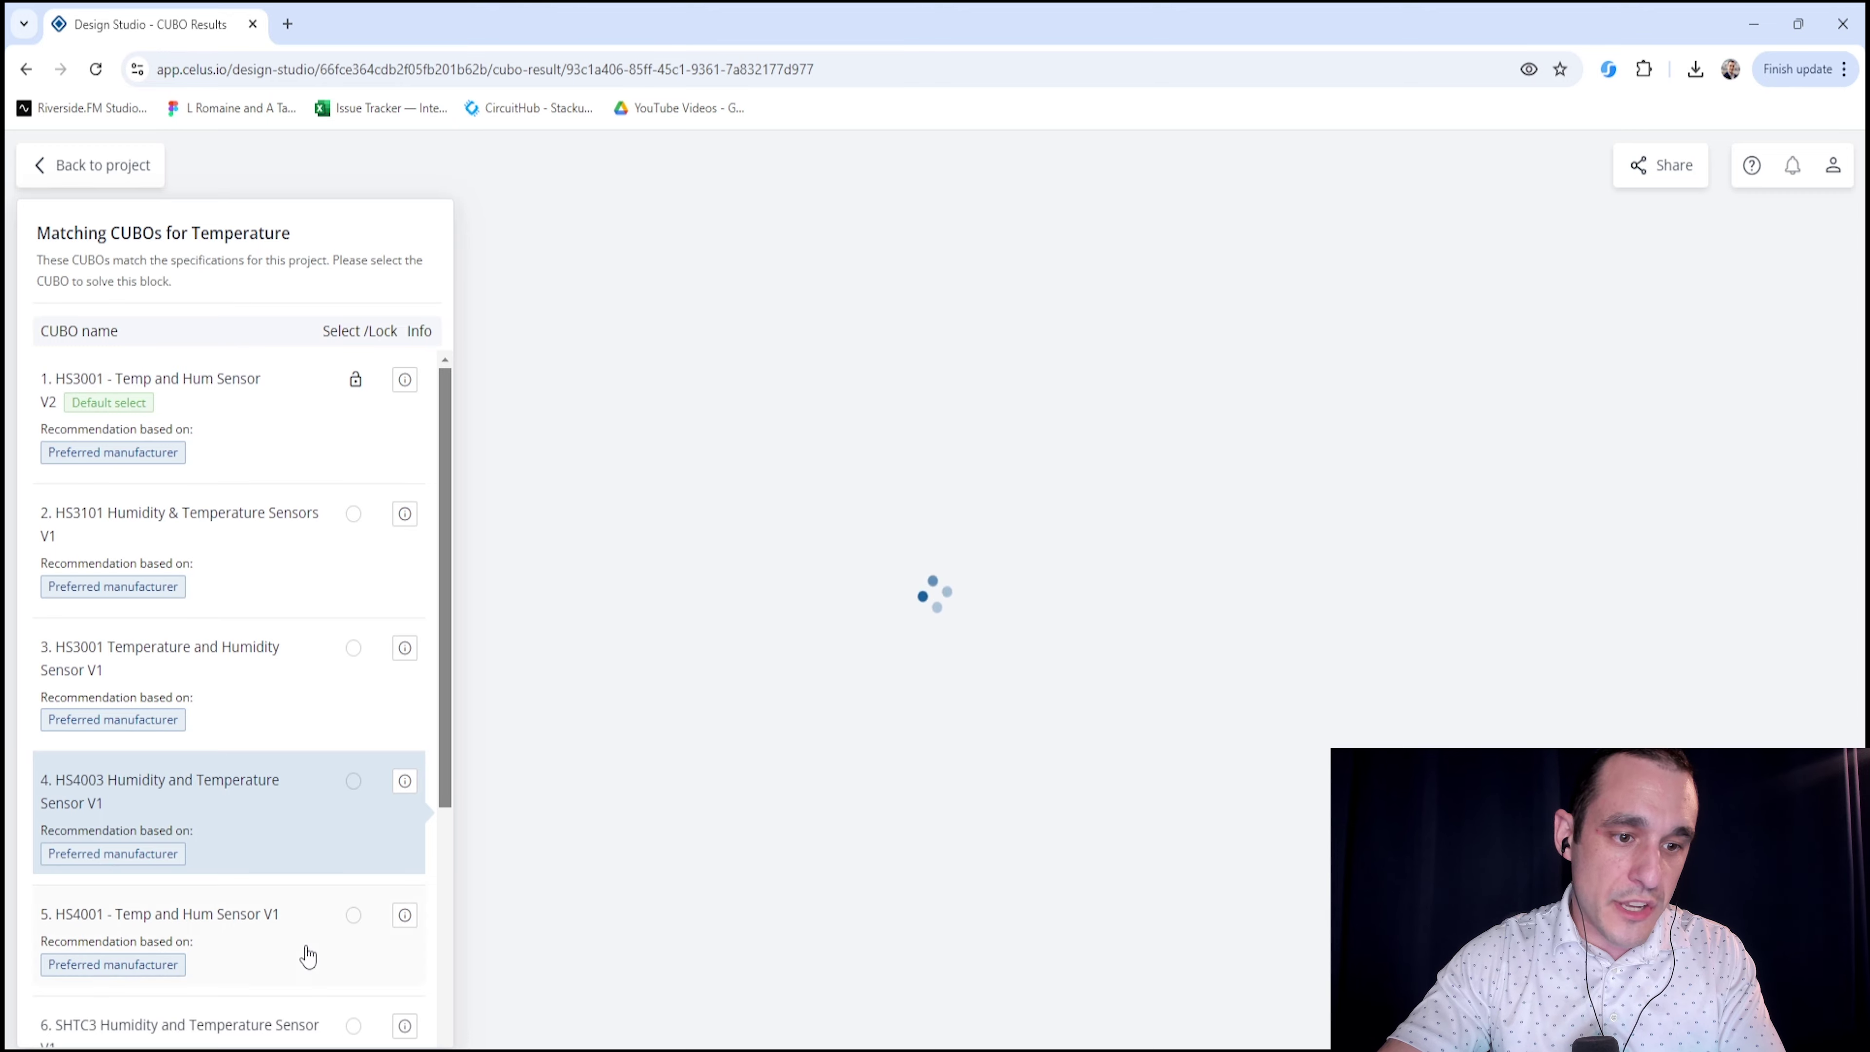
click(289, 944)
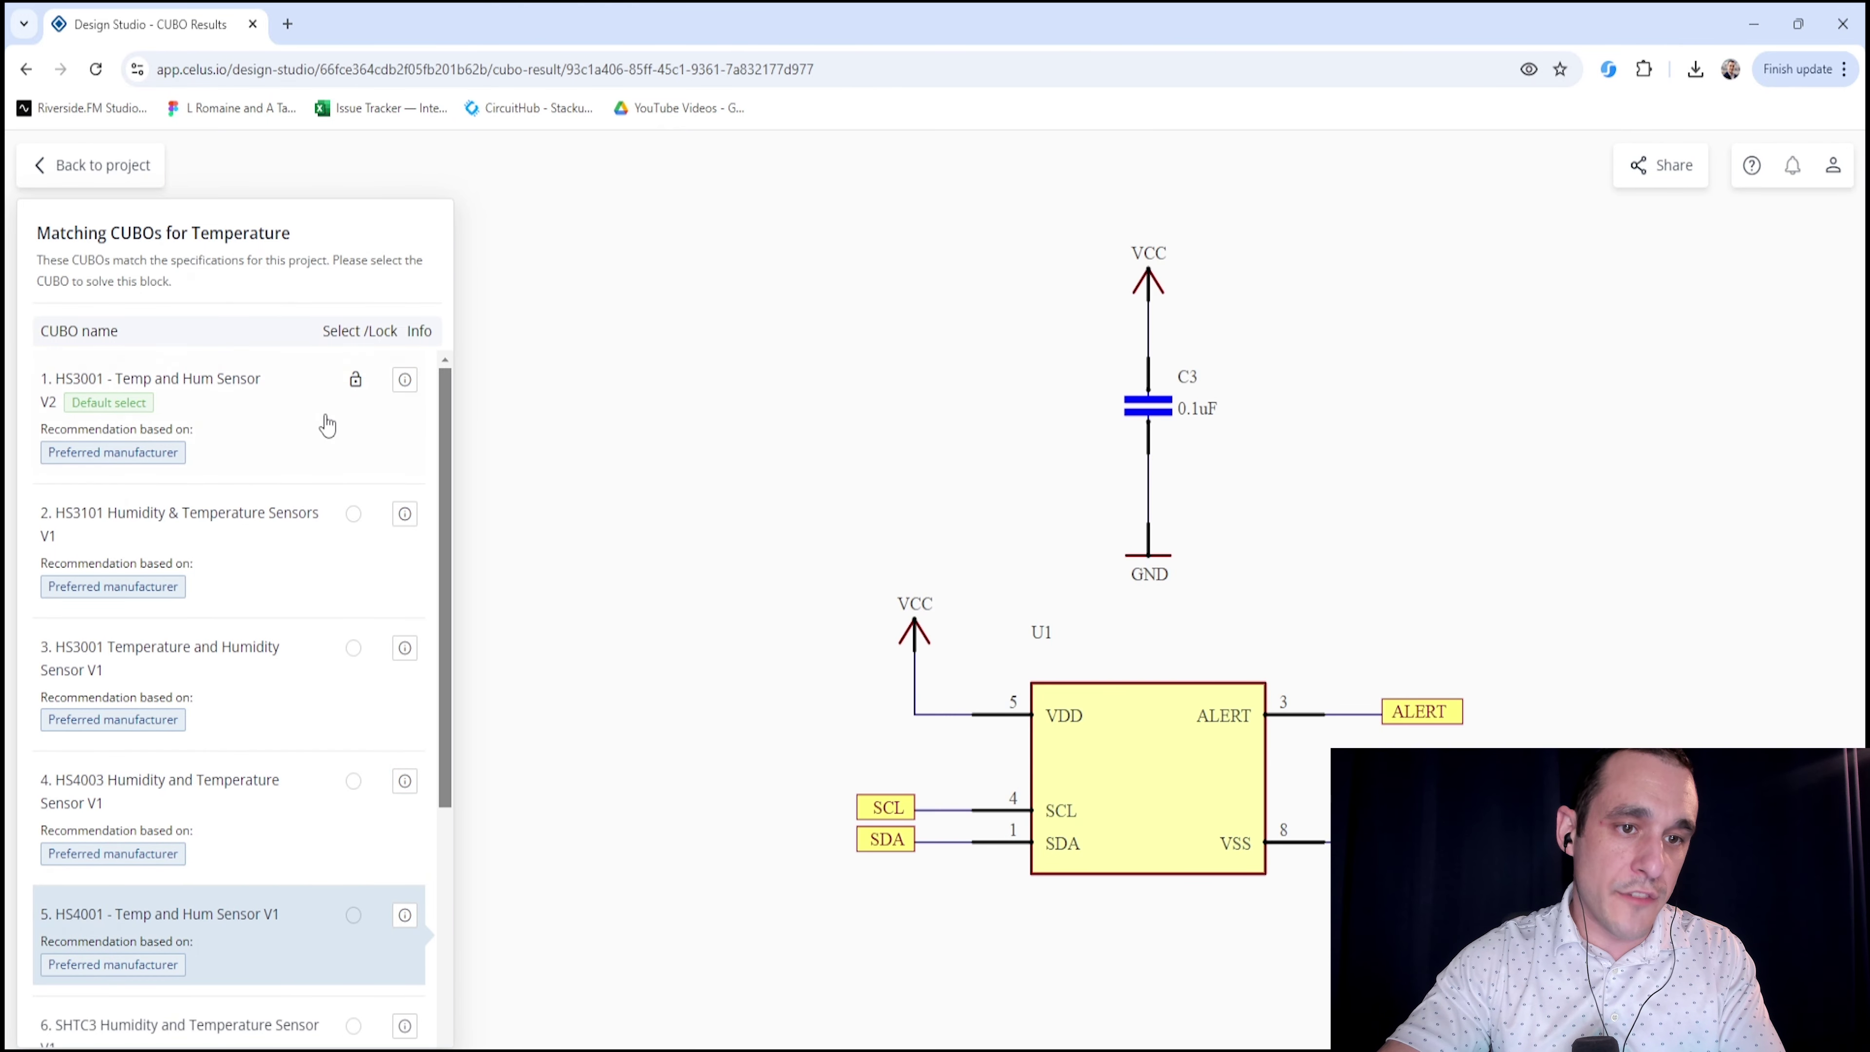
click(368, 430)
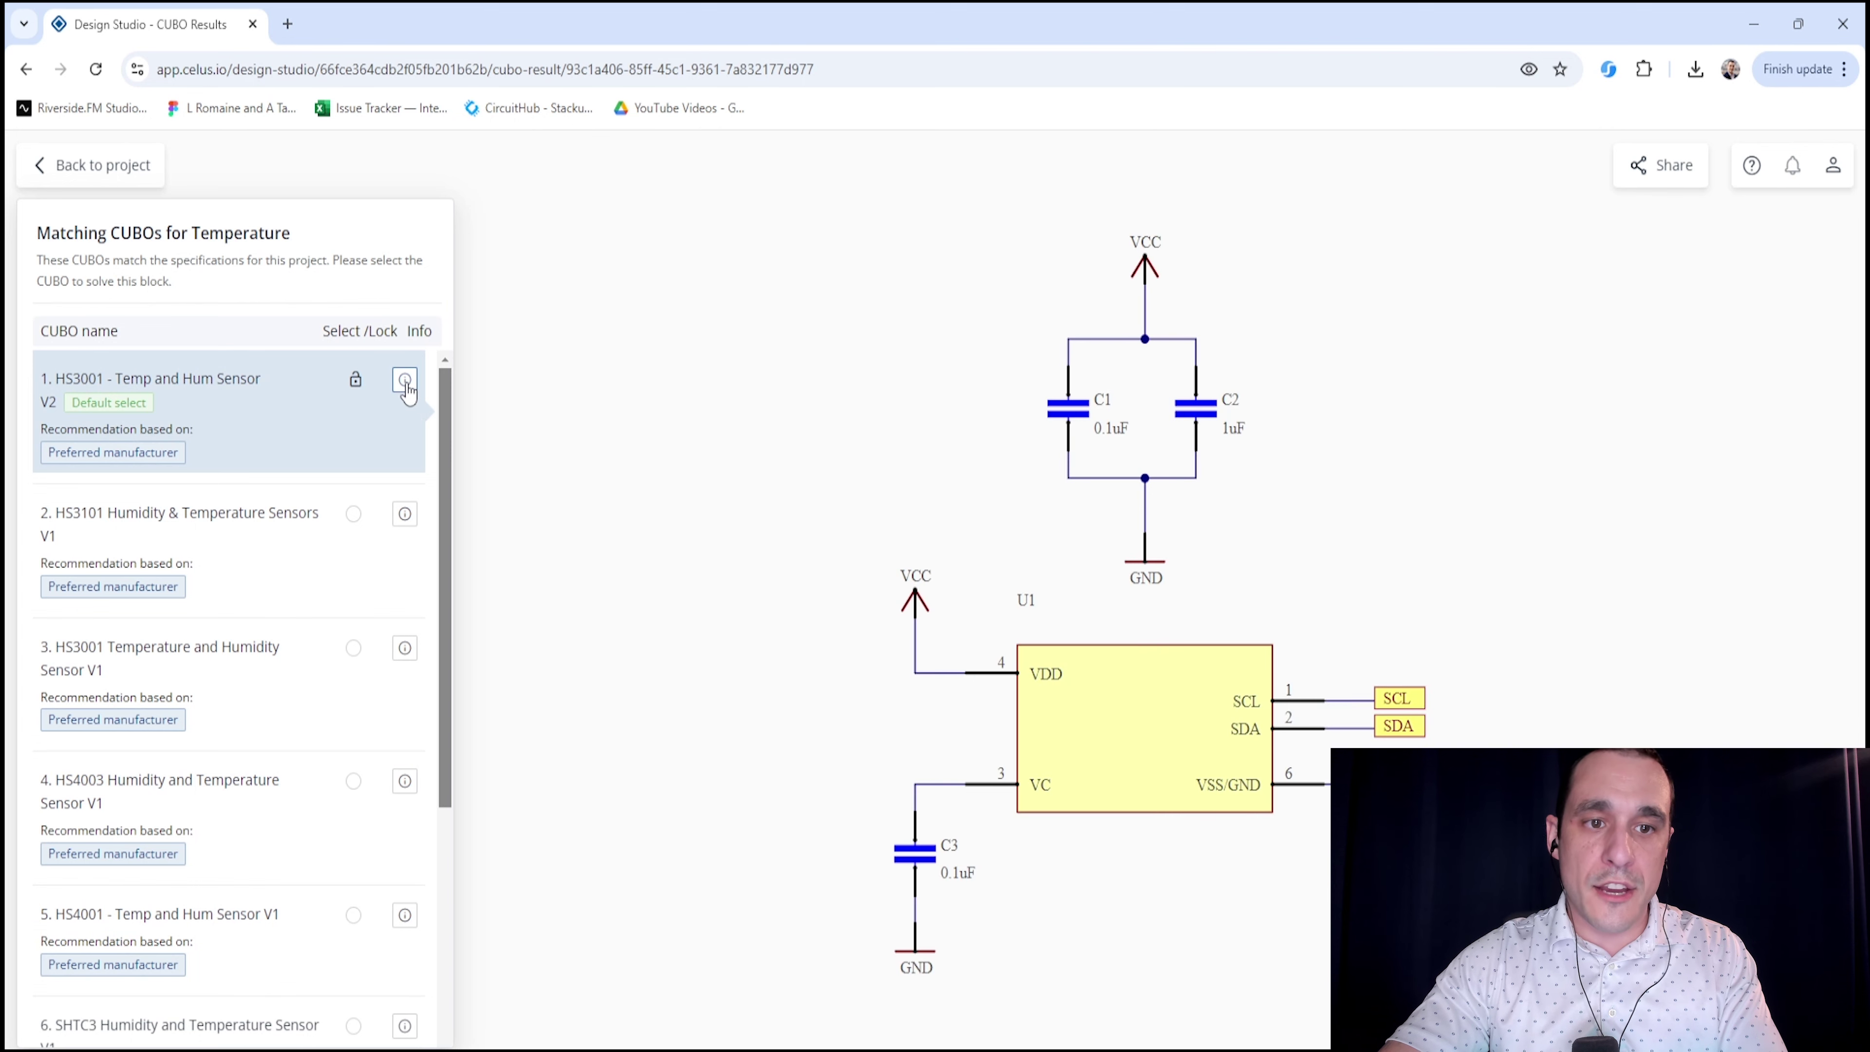
click(405, 381)
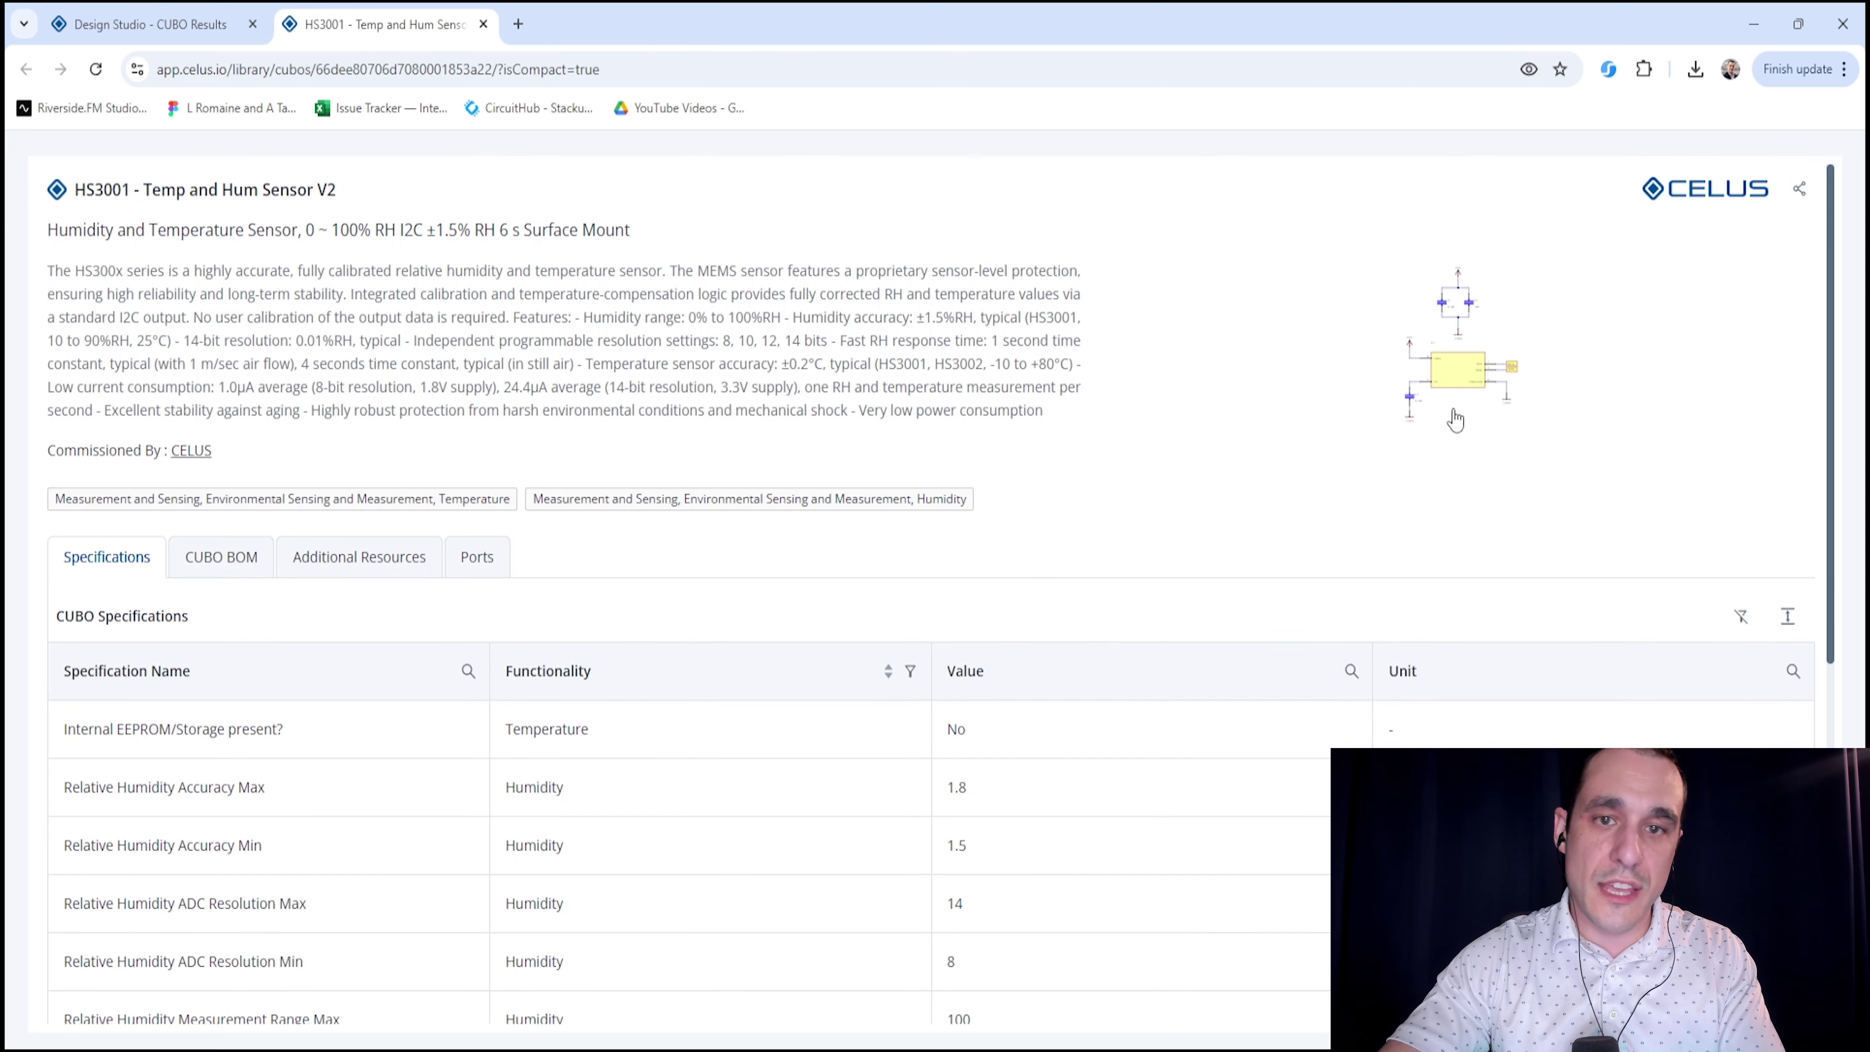
Inspect the enlarged HS3001 schematic and its specifications table, then close the details page
click(1470, 348)
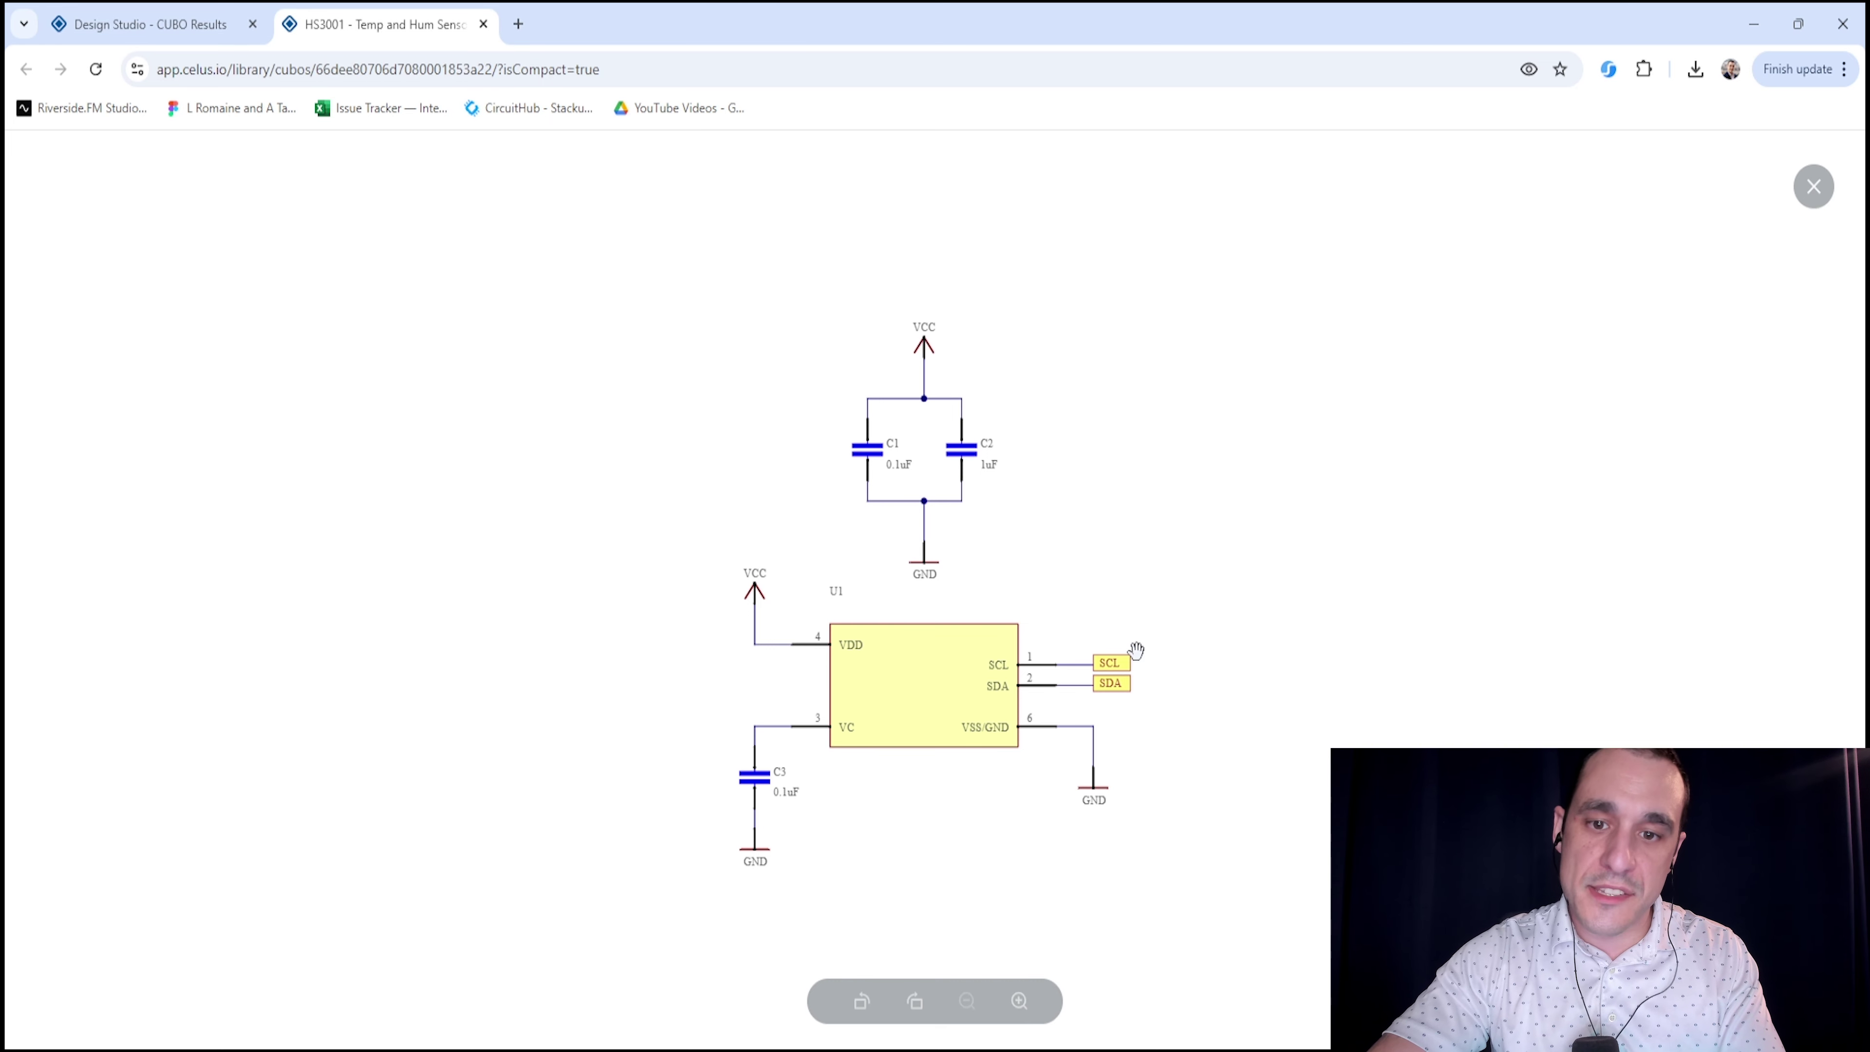
click(1815, 193)
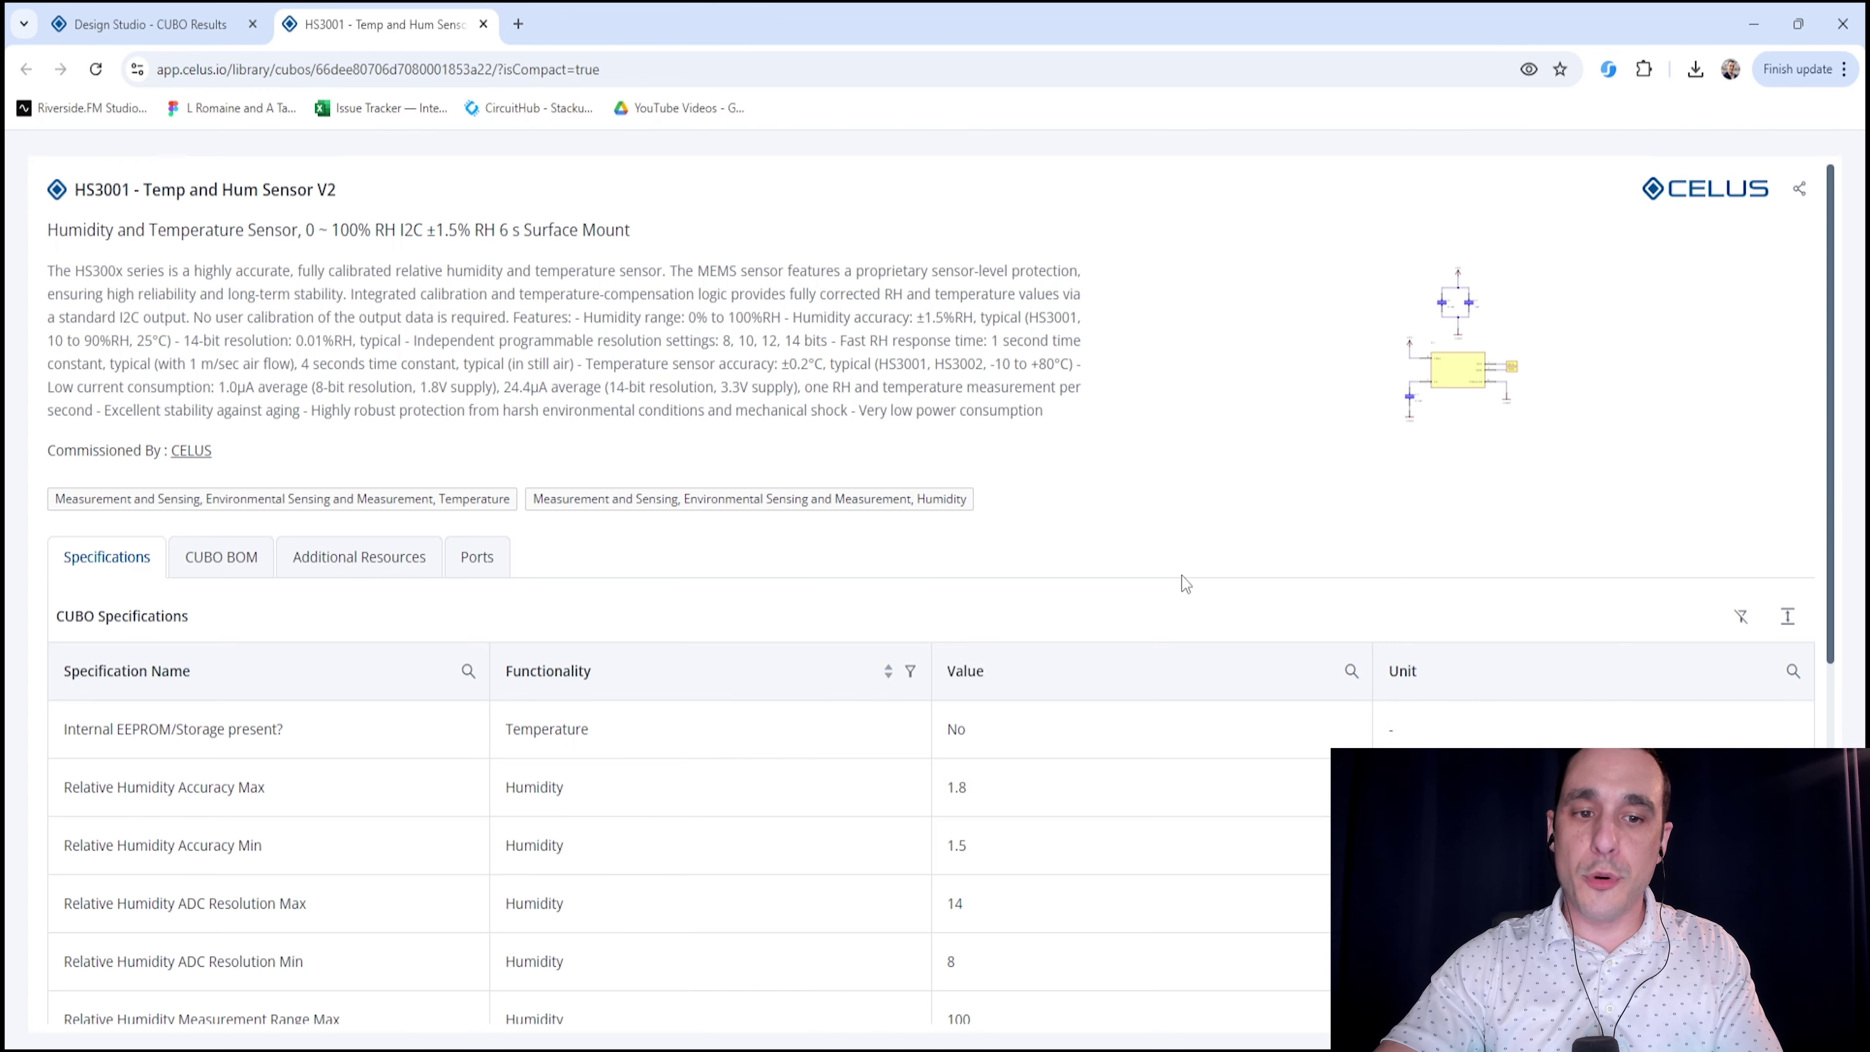
scroll(1182, 576, down, 5)
scroll(1180, 570, down, 4)
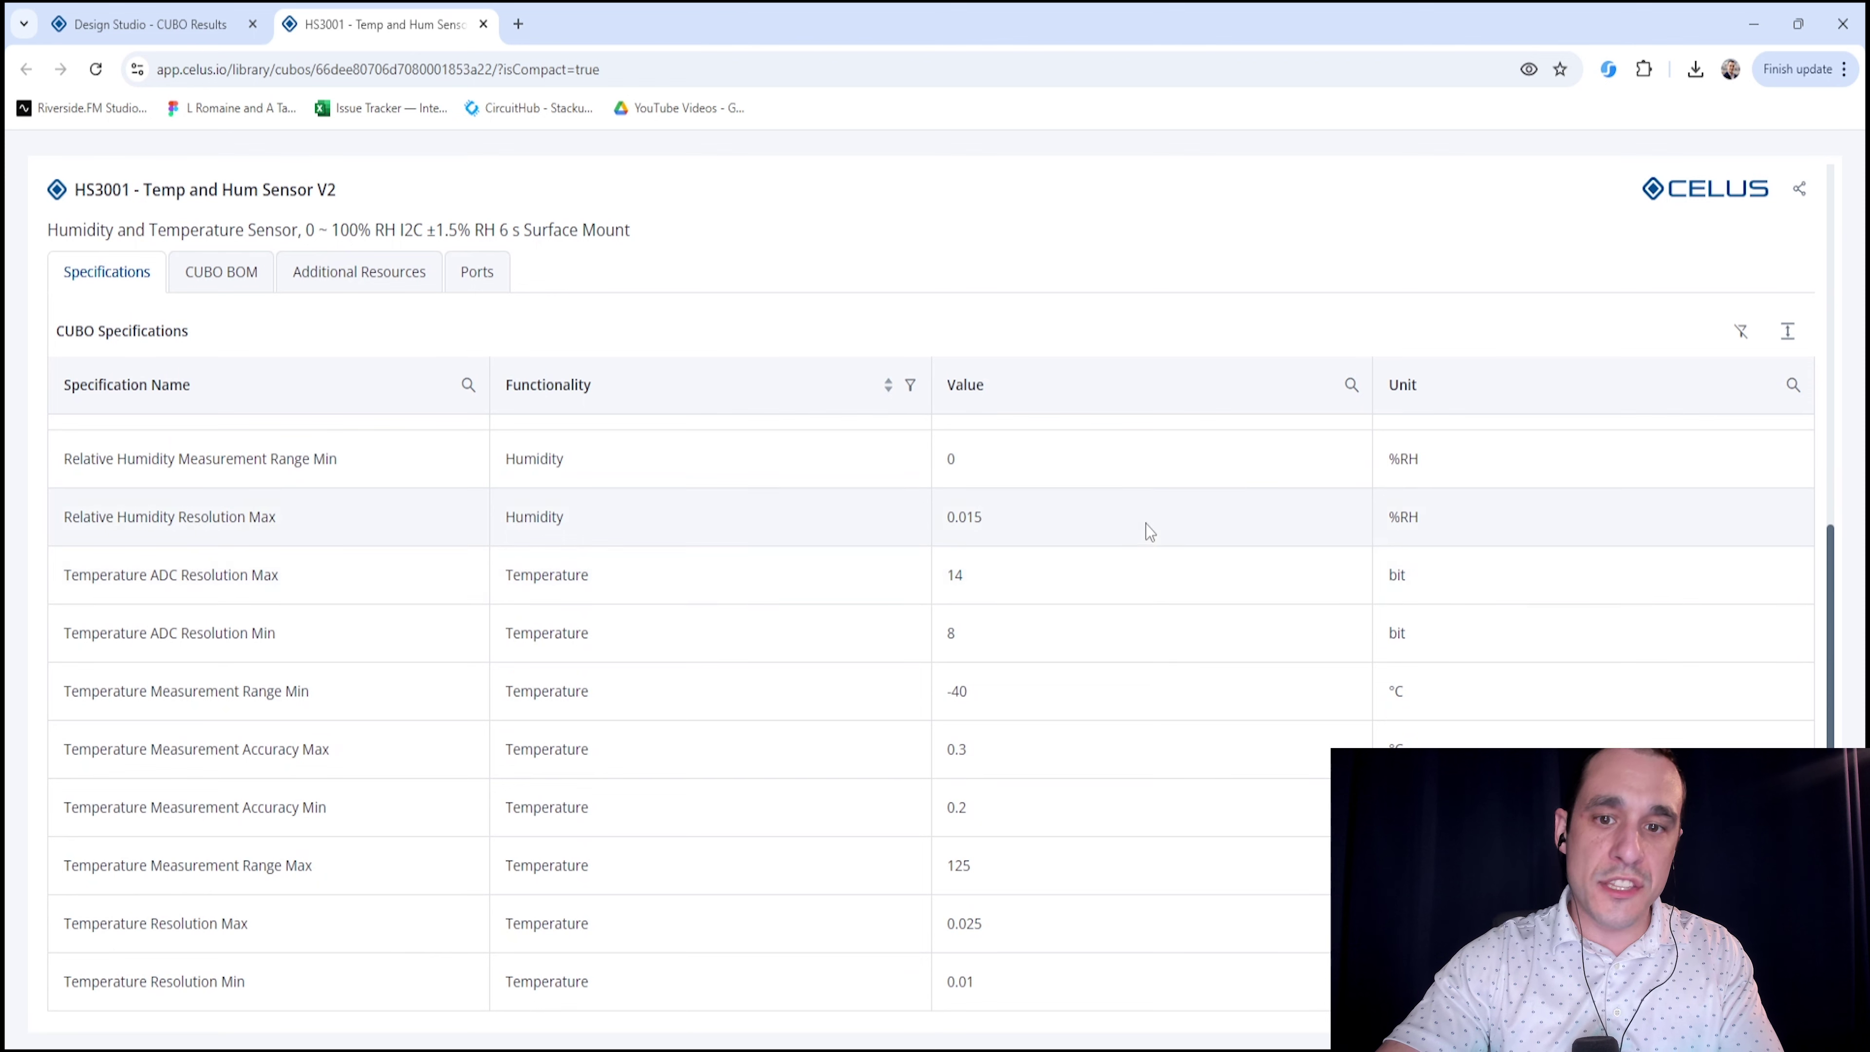
scroll(1126, 542, up, 3)
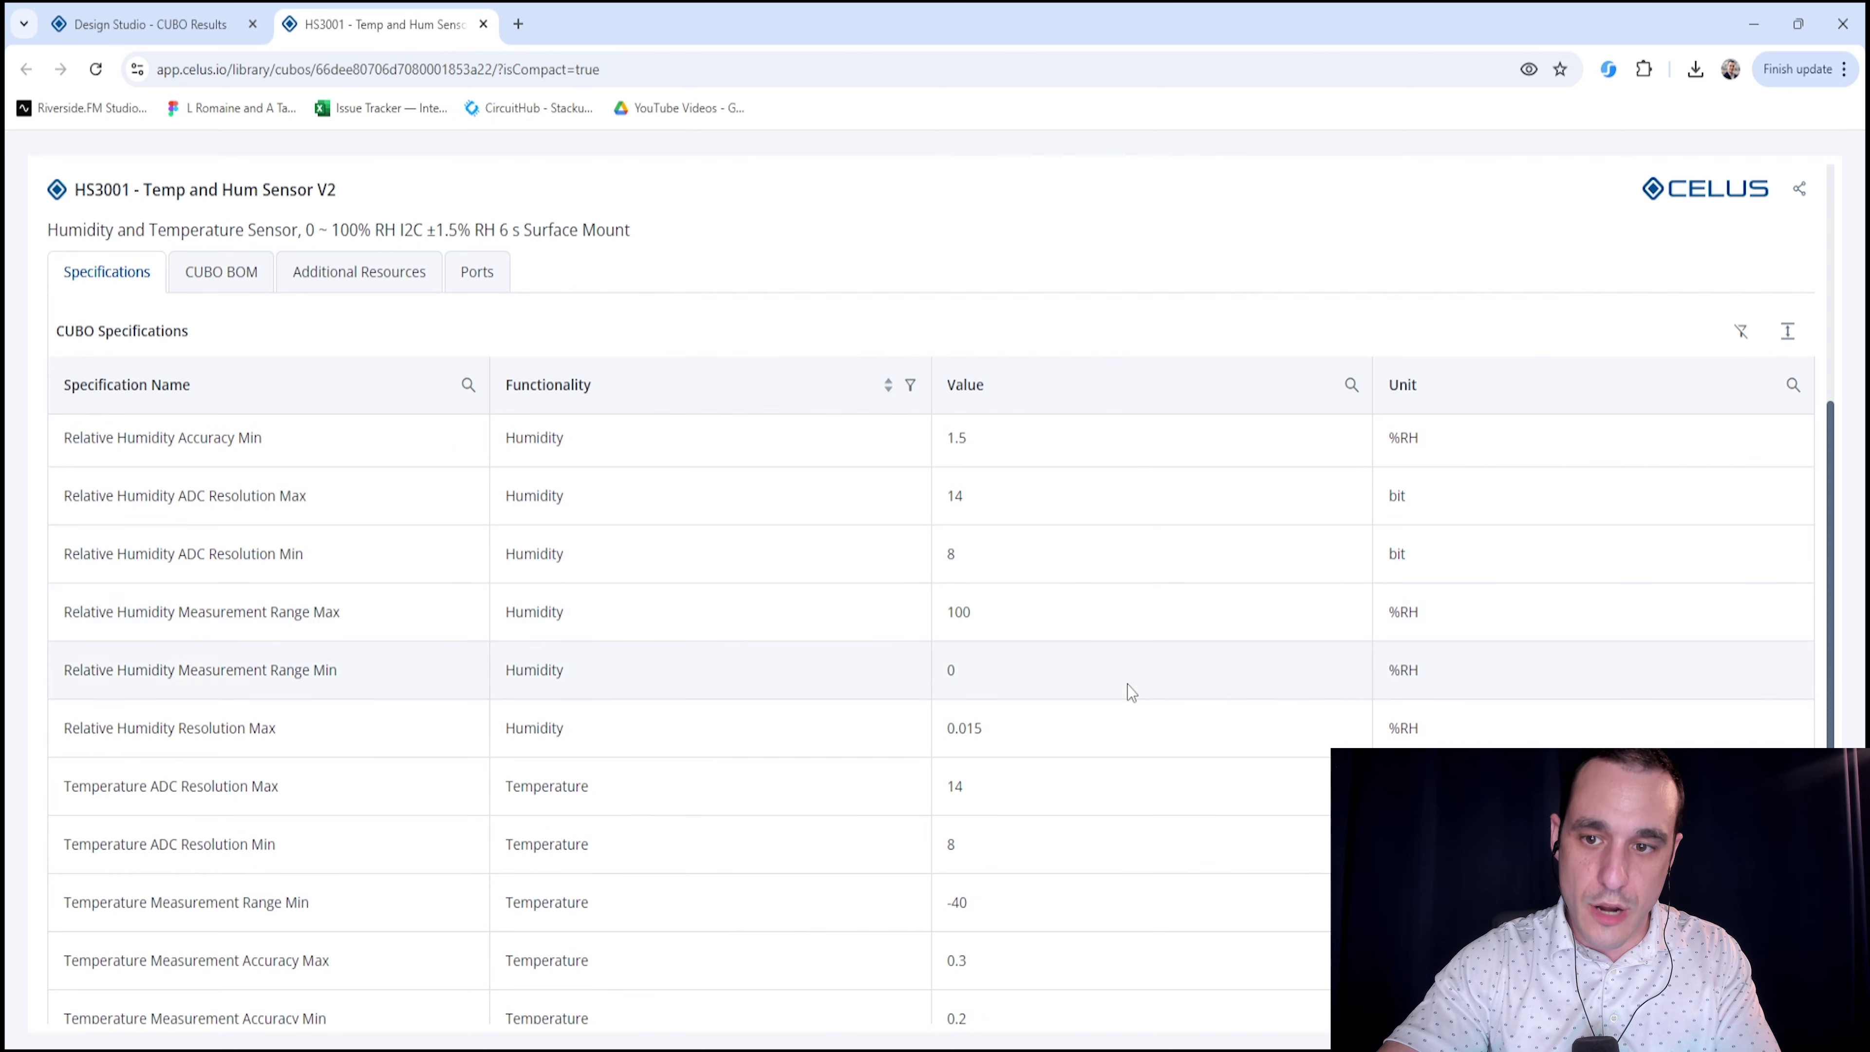
scroll(1116, 684, down, 3)
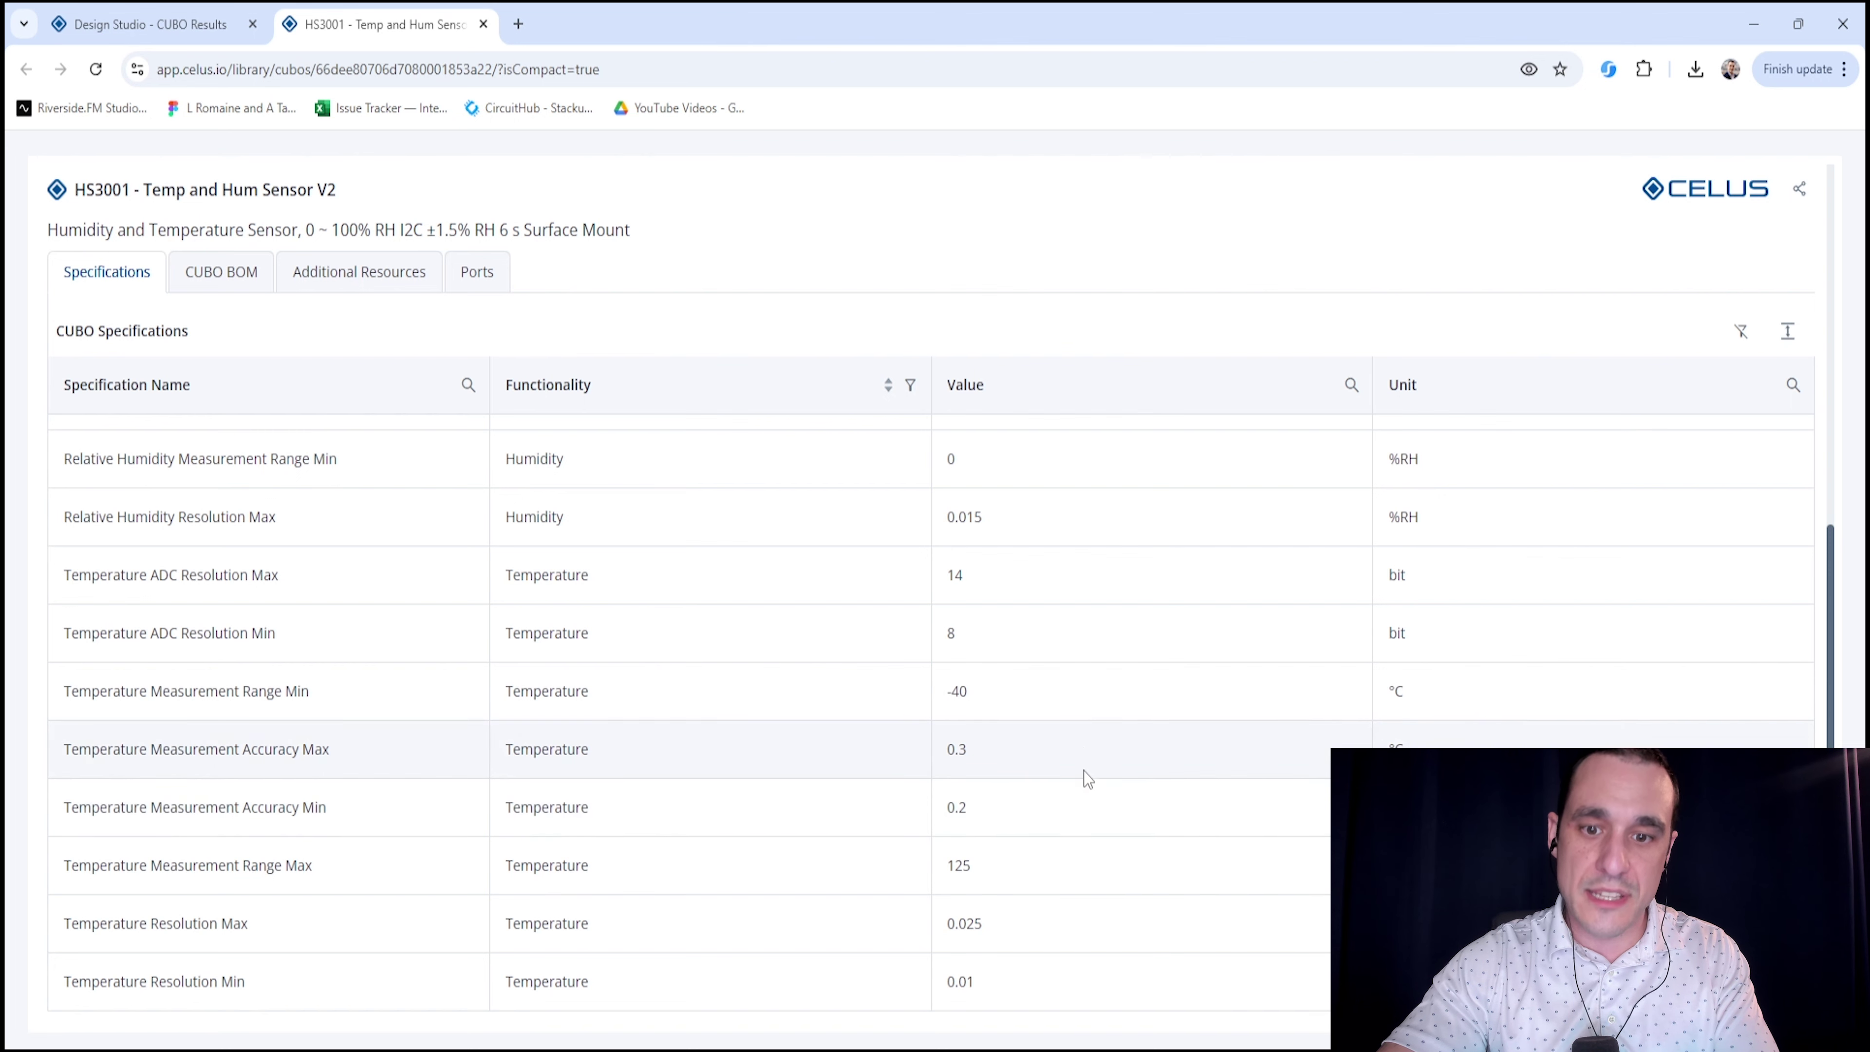
scroll(1095, 802, up, 6)
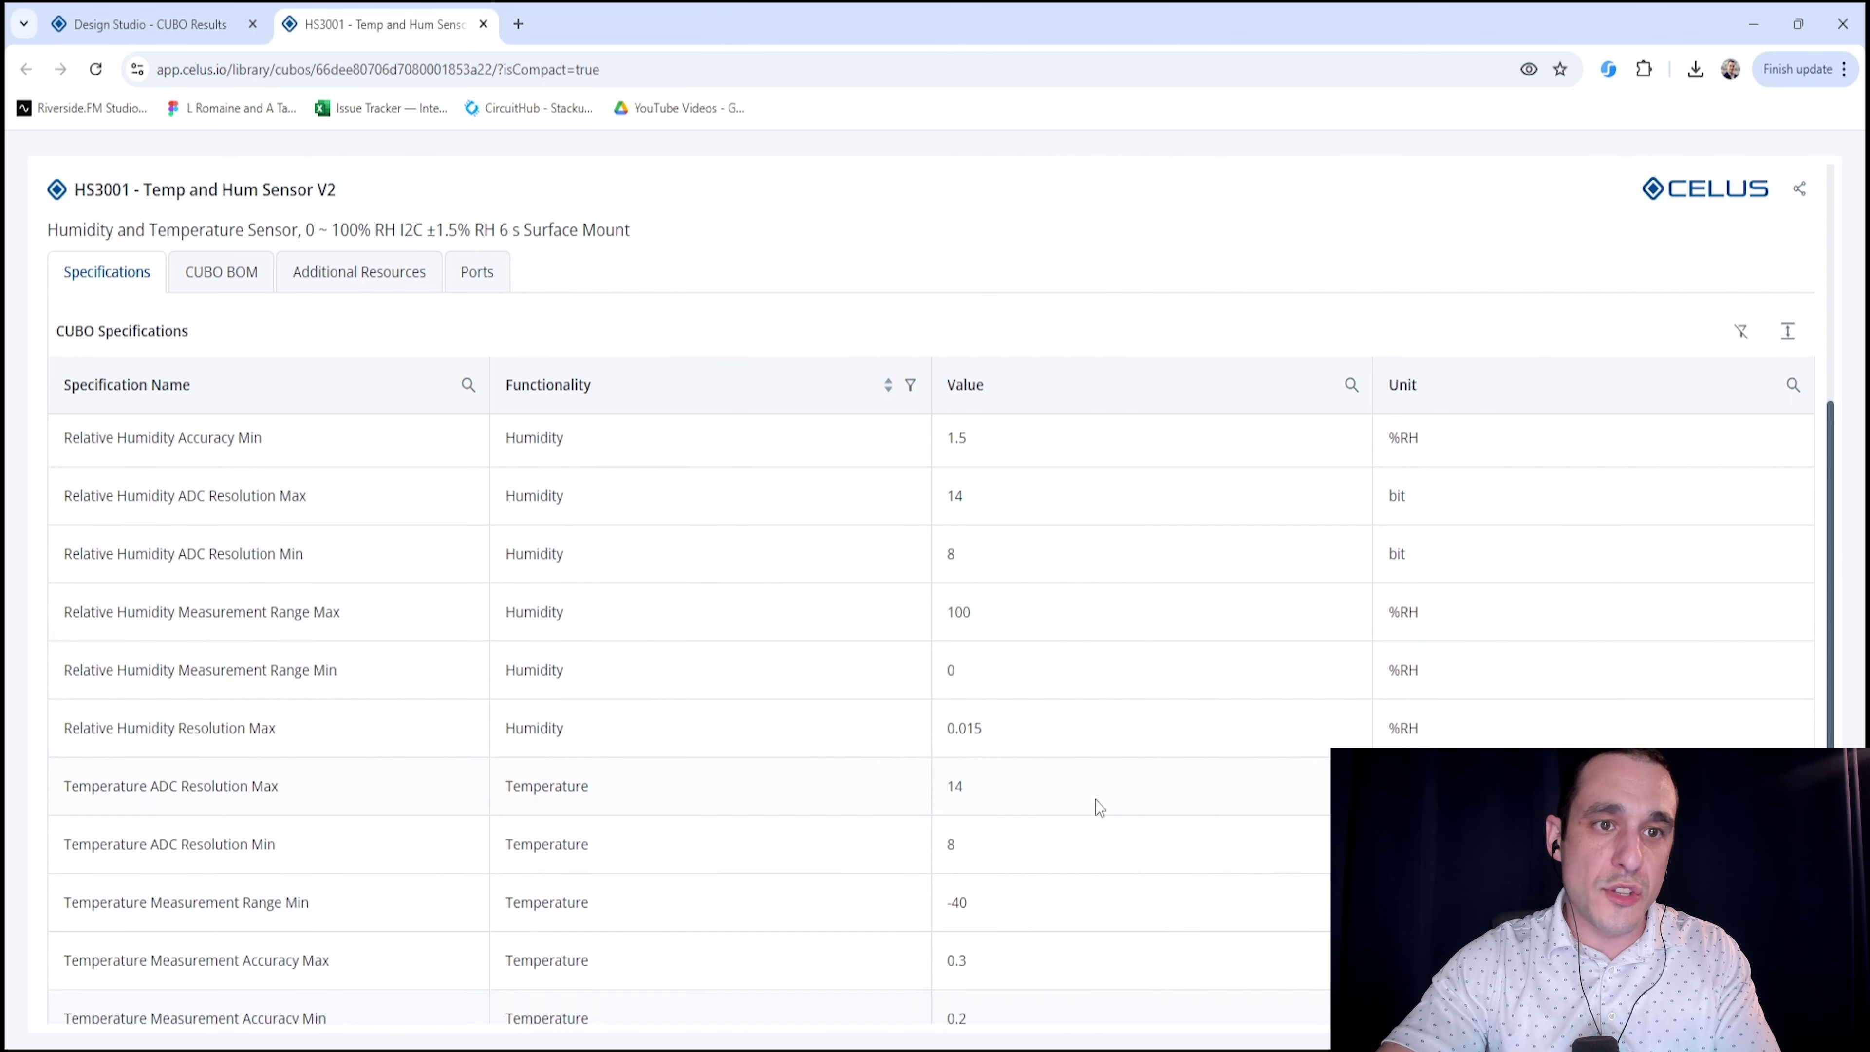
click(483, 25)
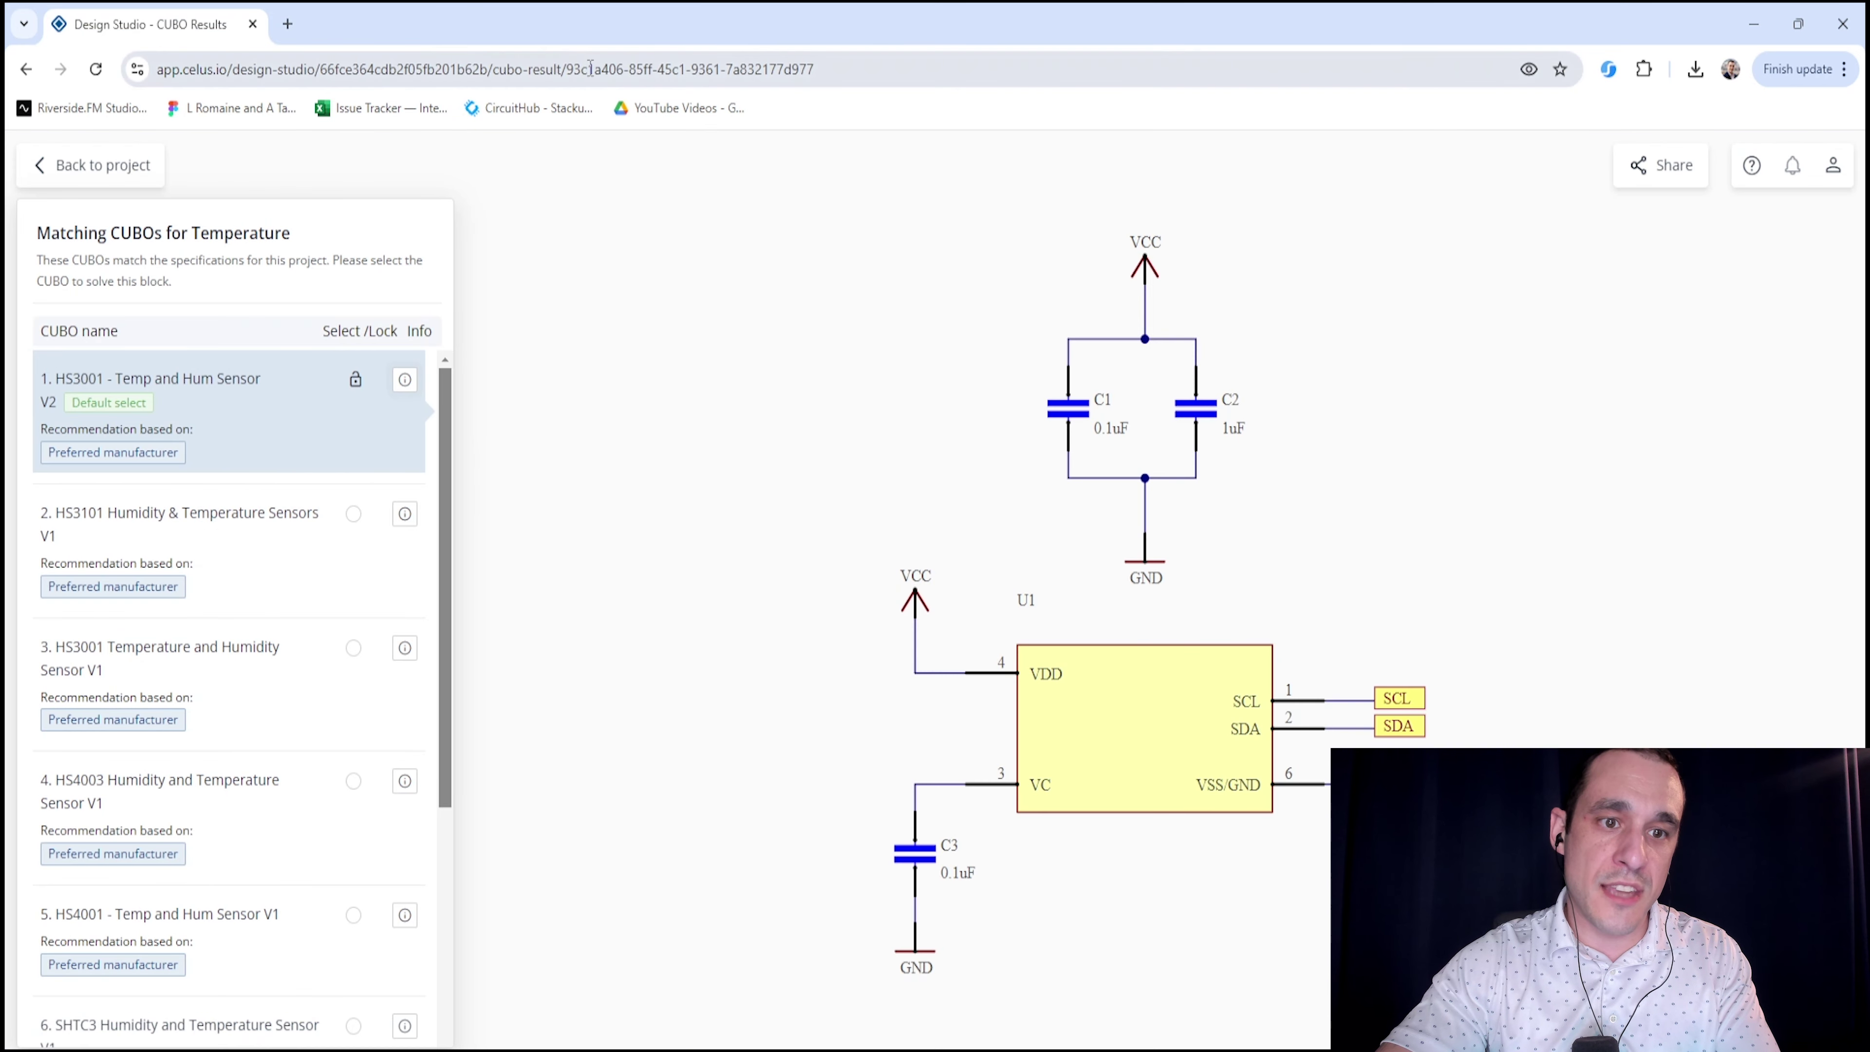
Lock HS3001 V2 for Temperature, return to the diagram, and delete the Humidity block
click(352, 381)
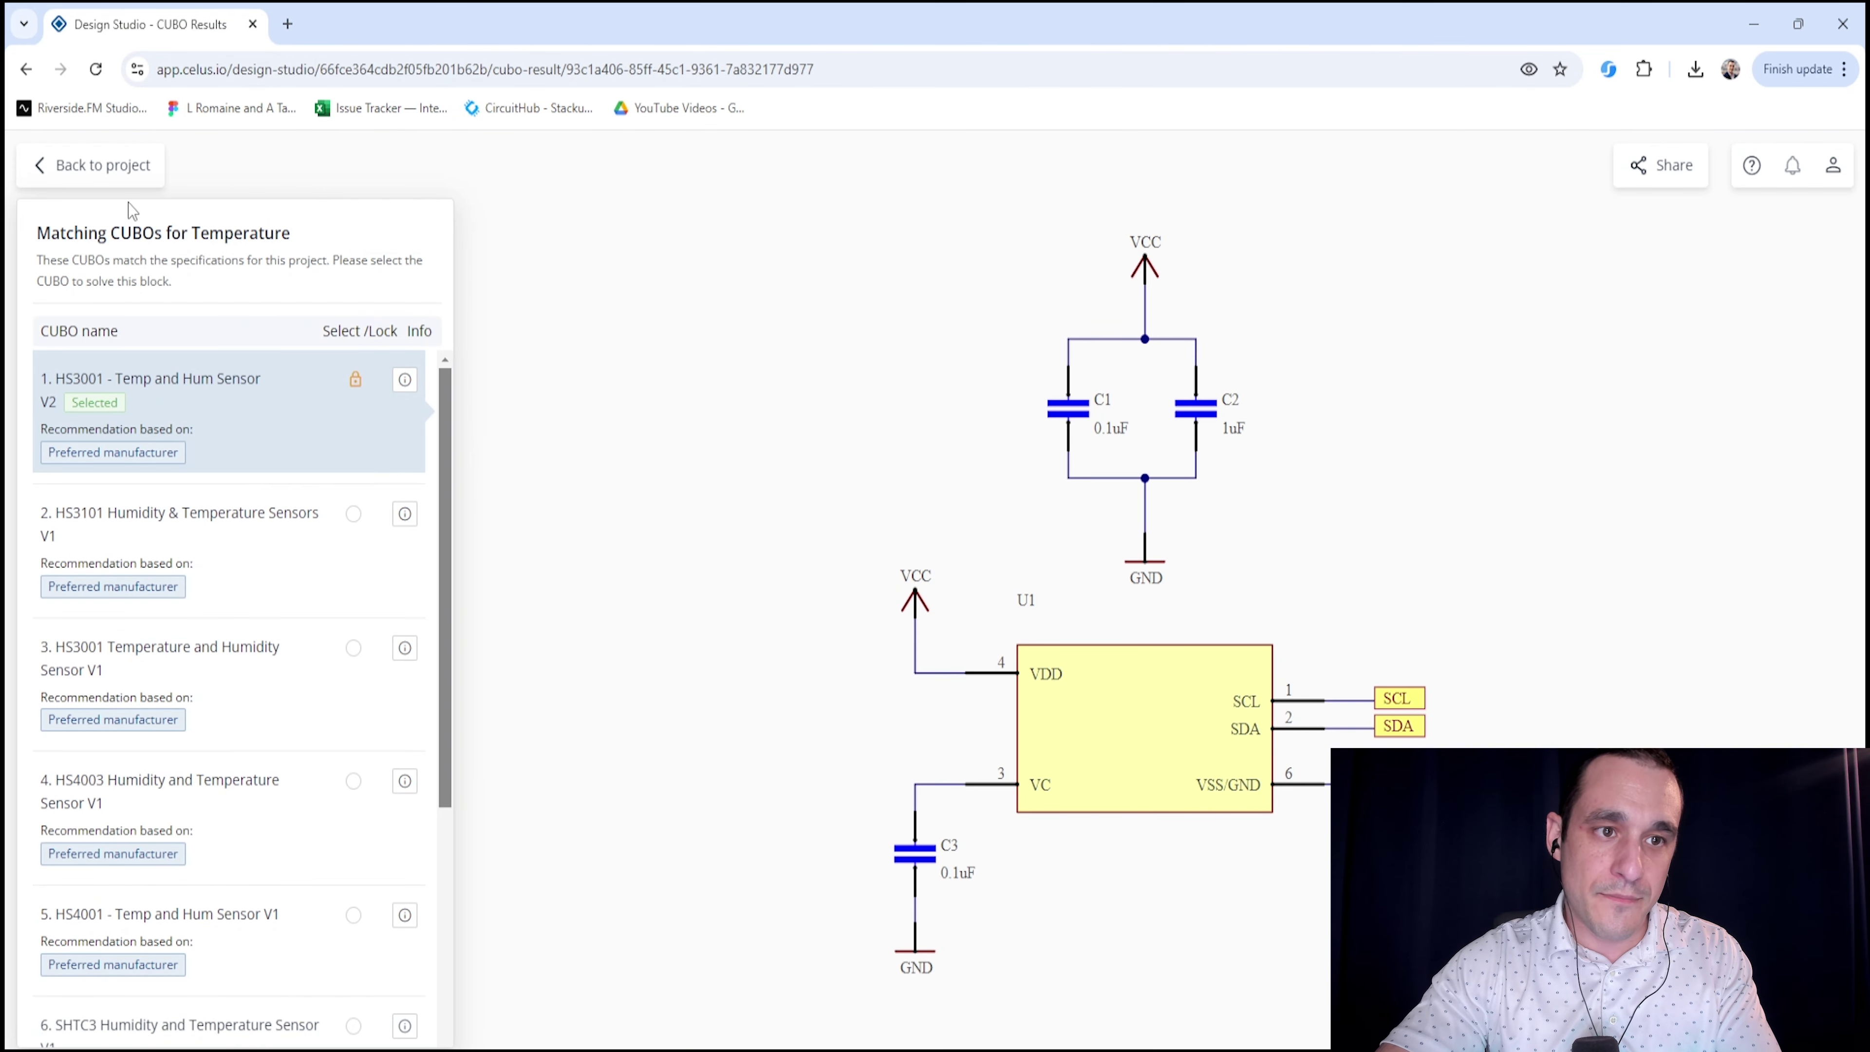
click(129, 168)
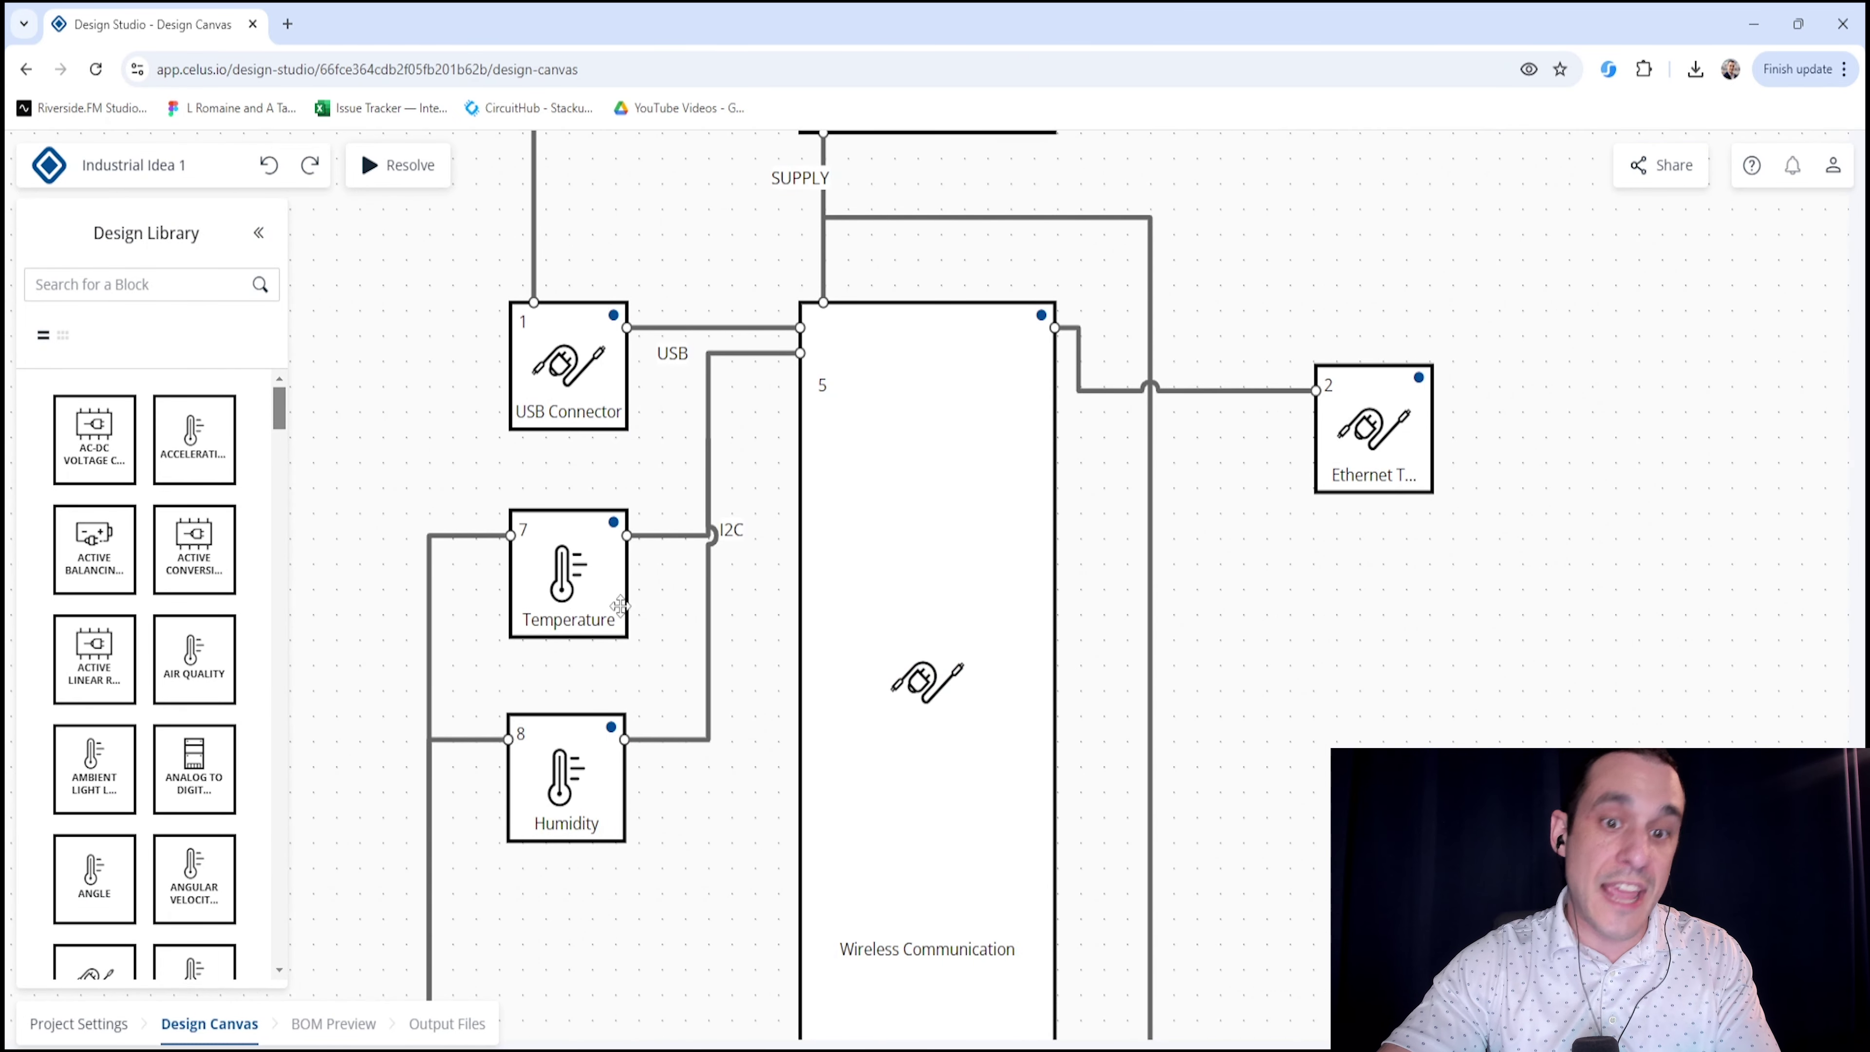
click(573, 601)
click(567, 789)
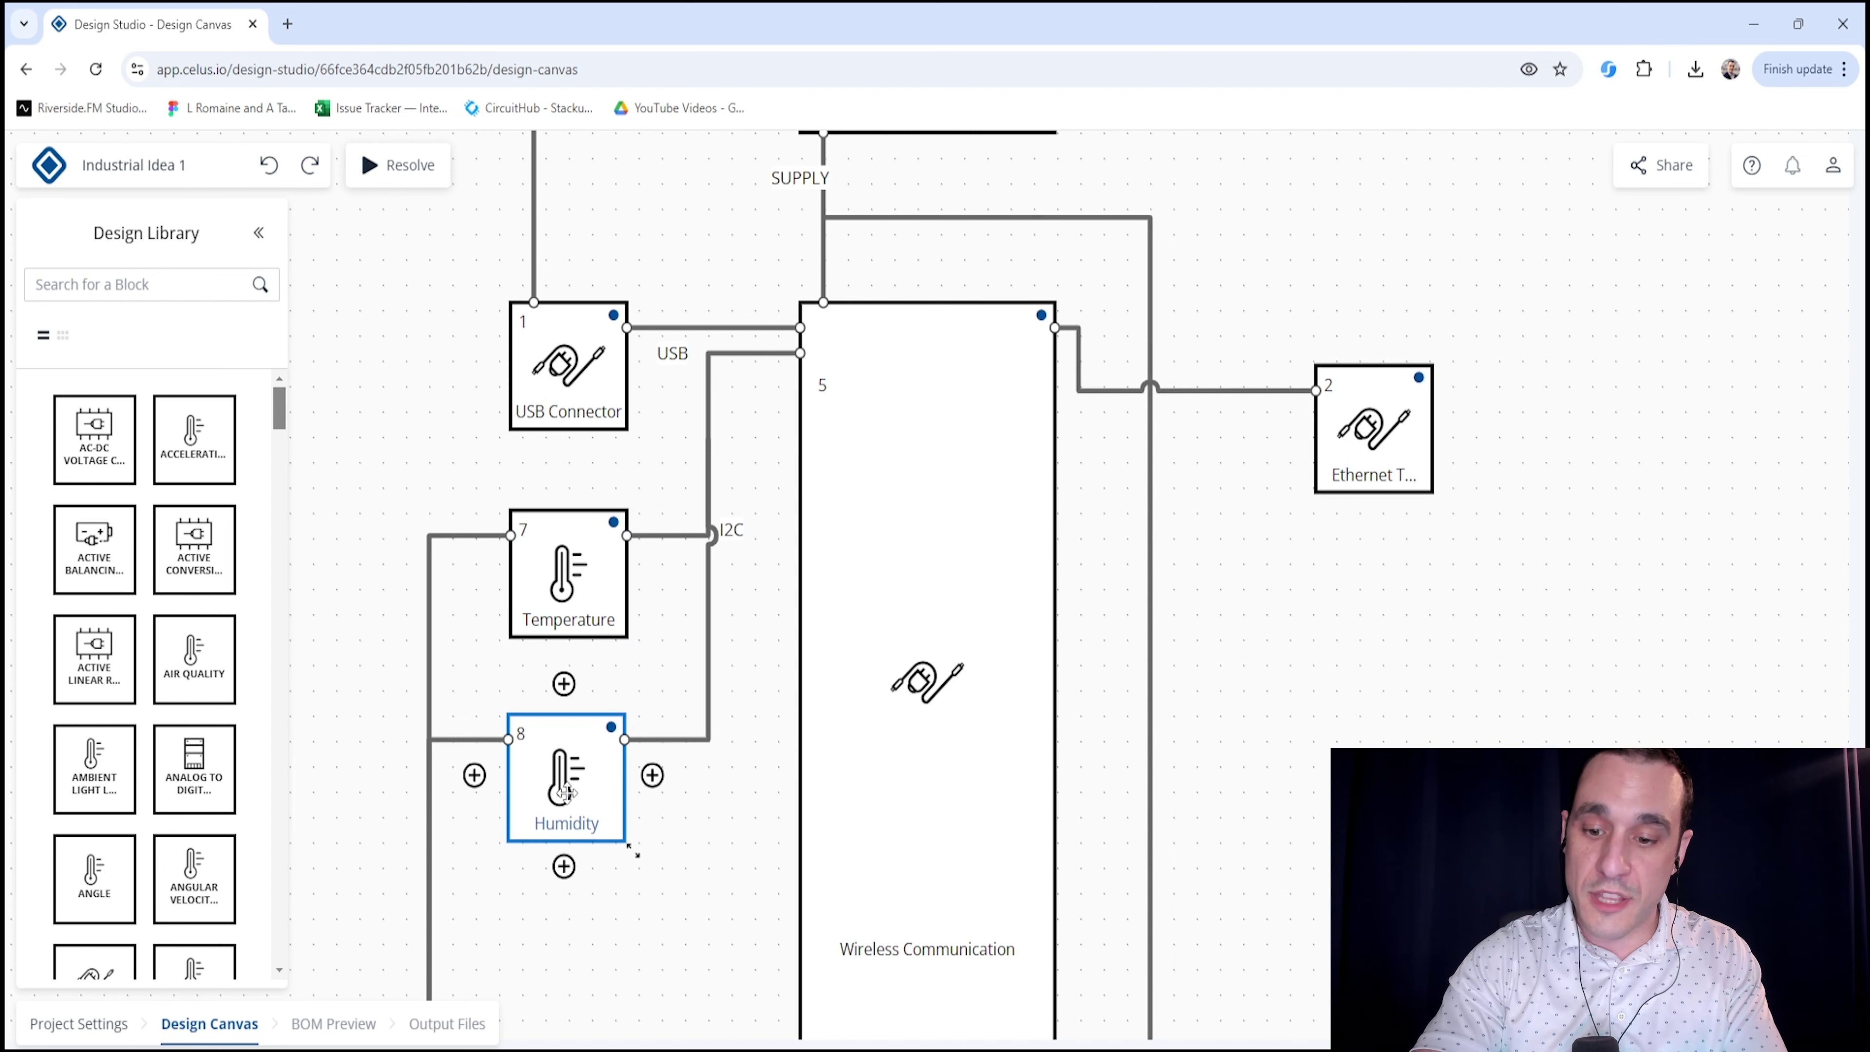
key(Delete)
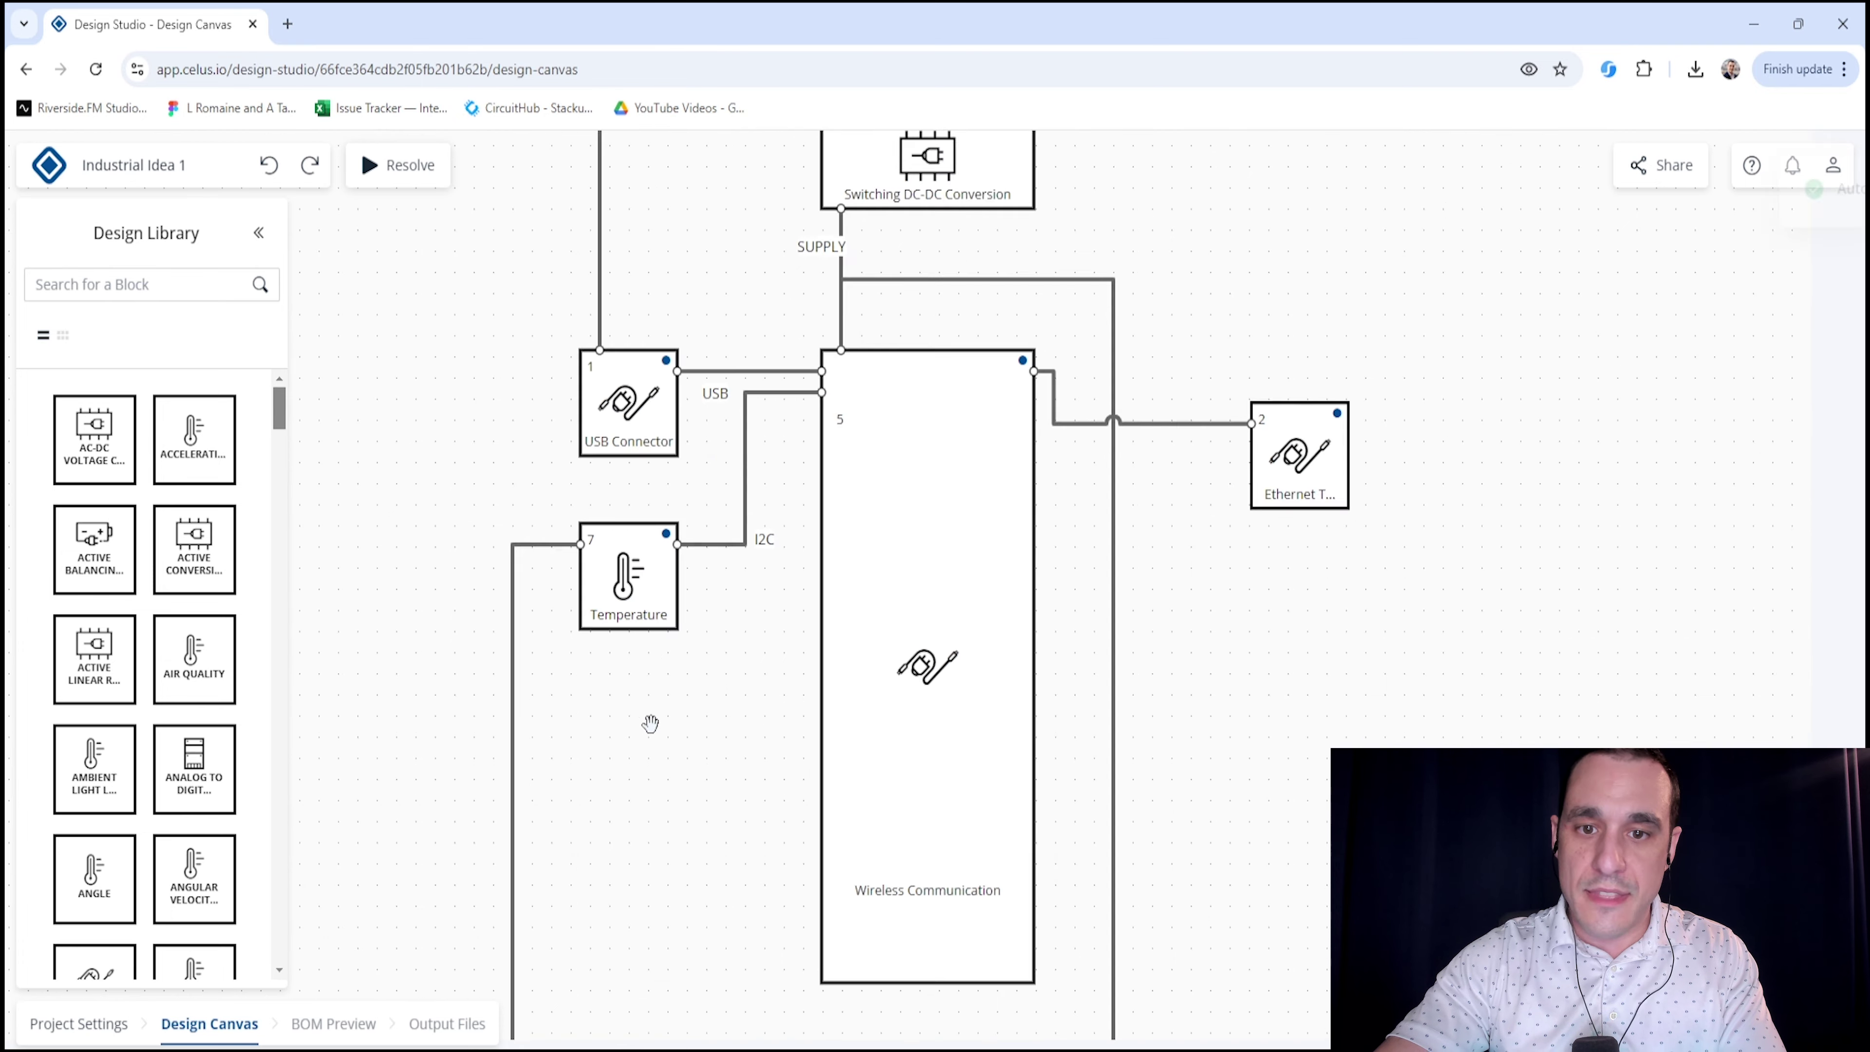
Show Wireless Communication's CUBO options and open the R5F523W8CDLN MCU's full details
click(947, 626)
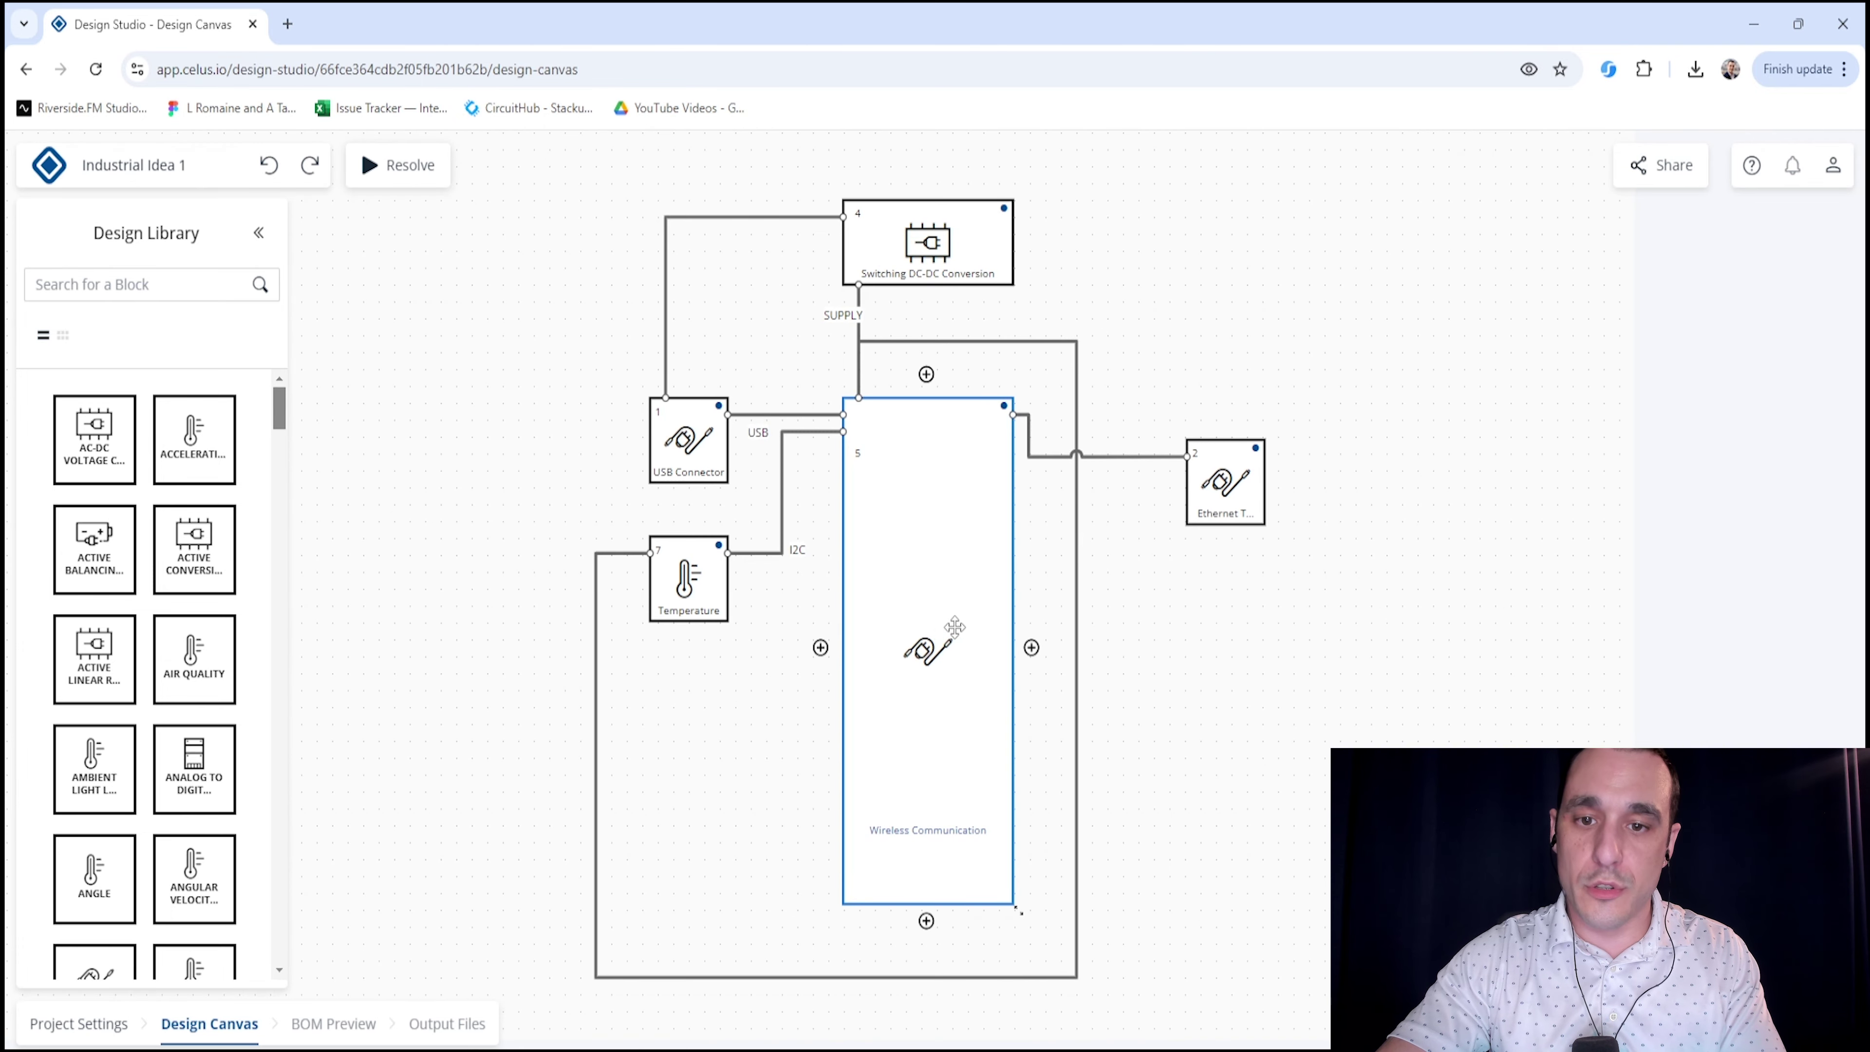
right_click(936, 604)
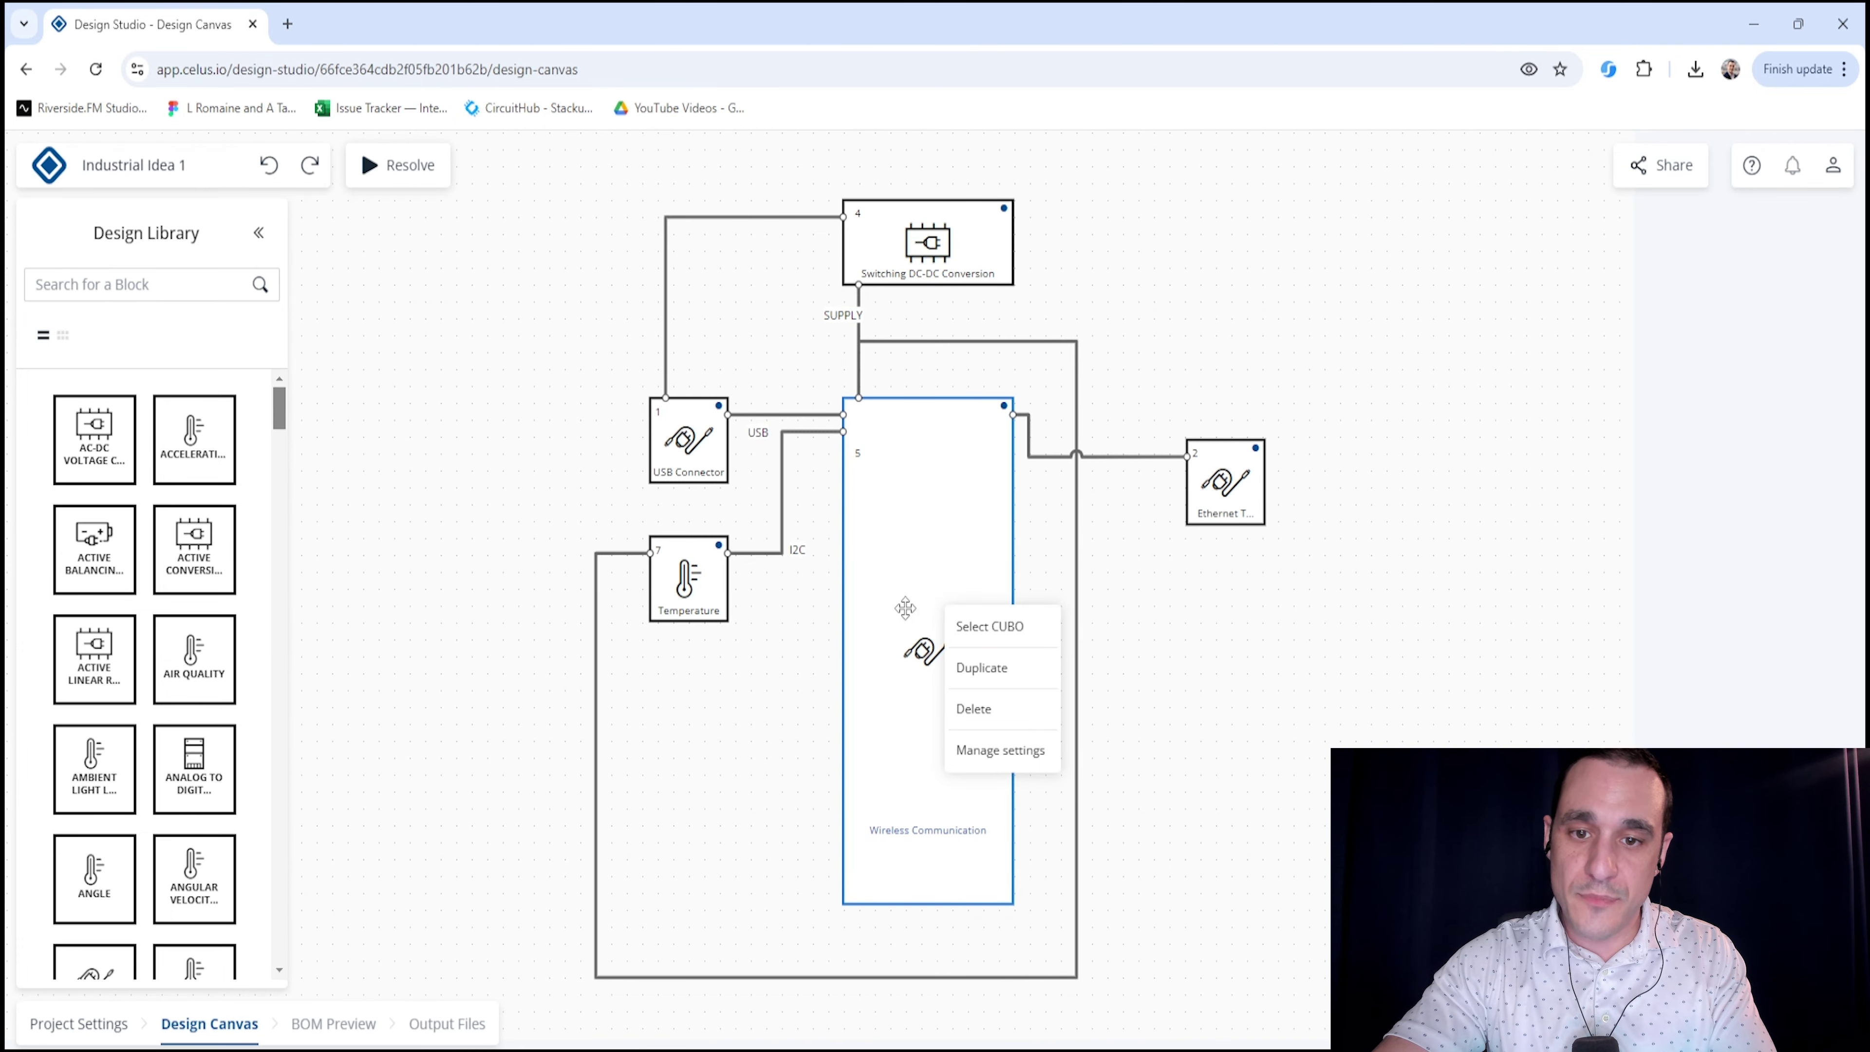
click(1003, 628)
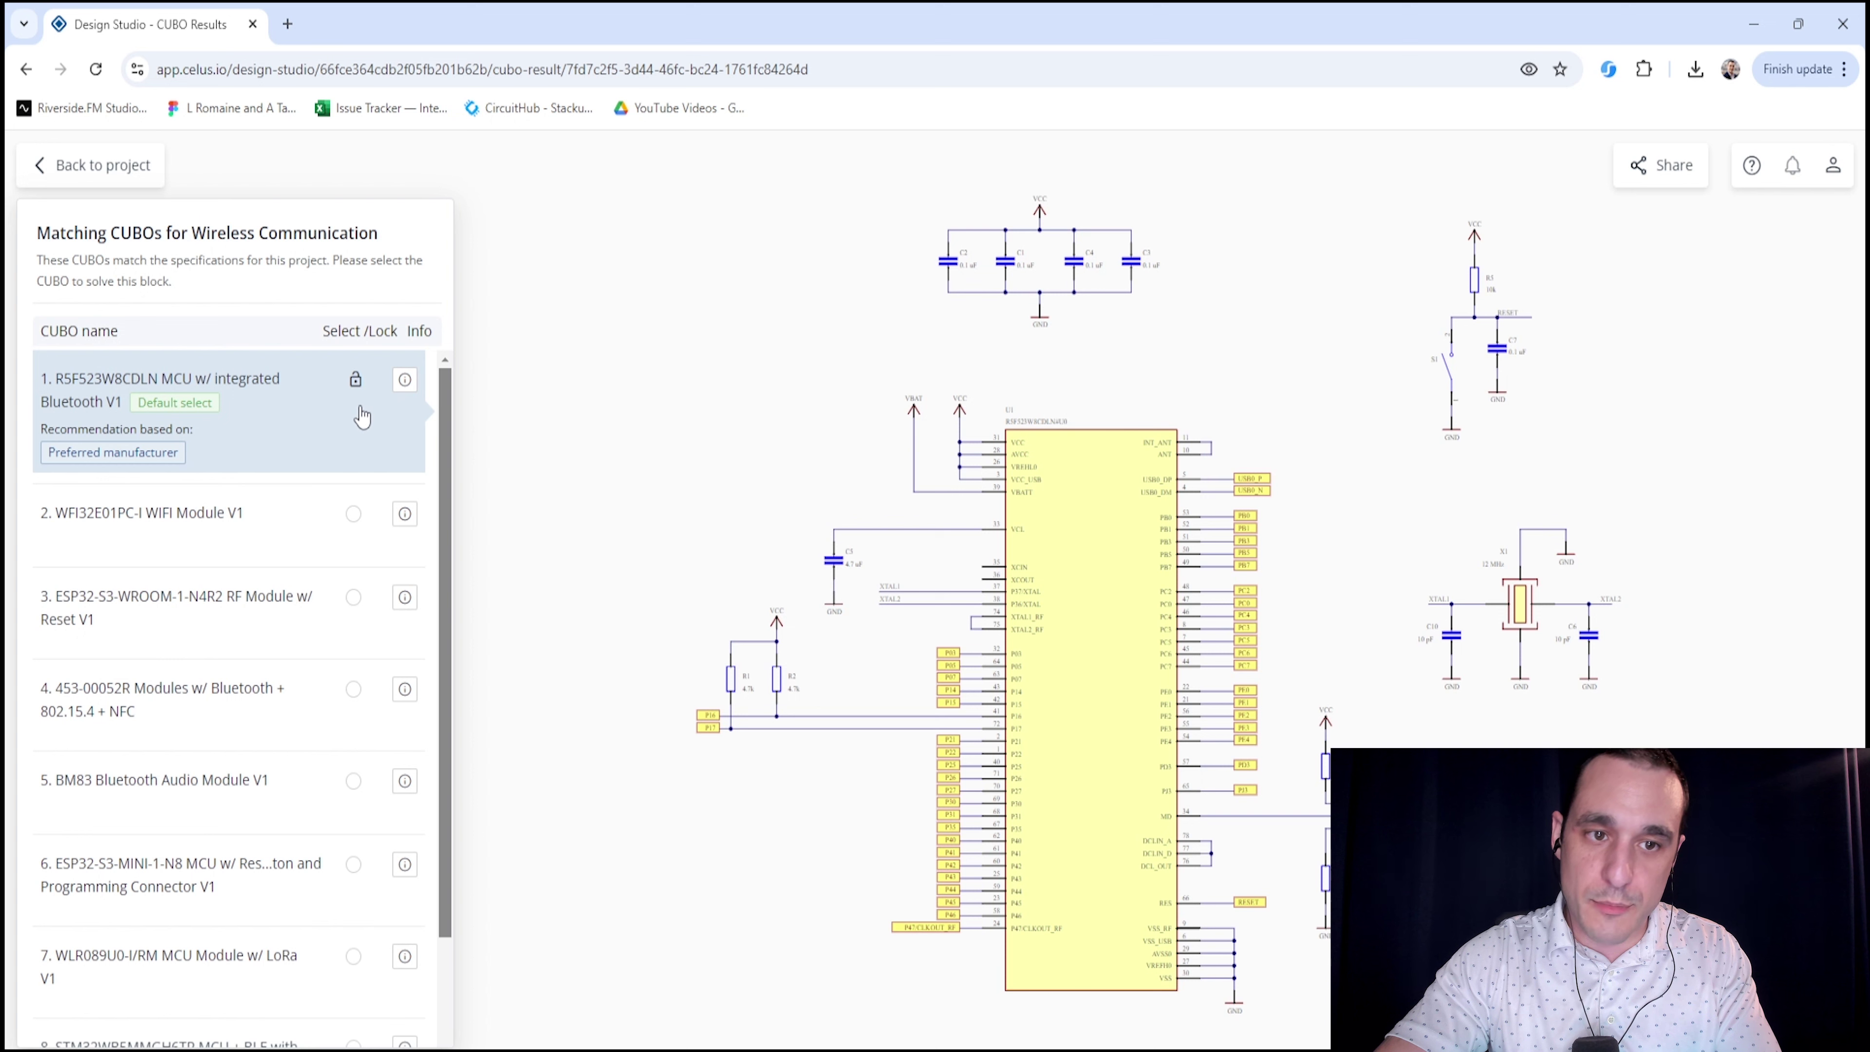
click(404, 380)
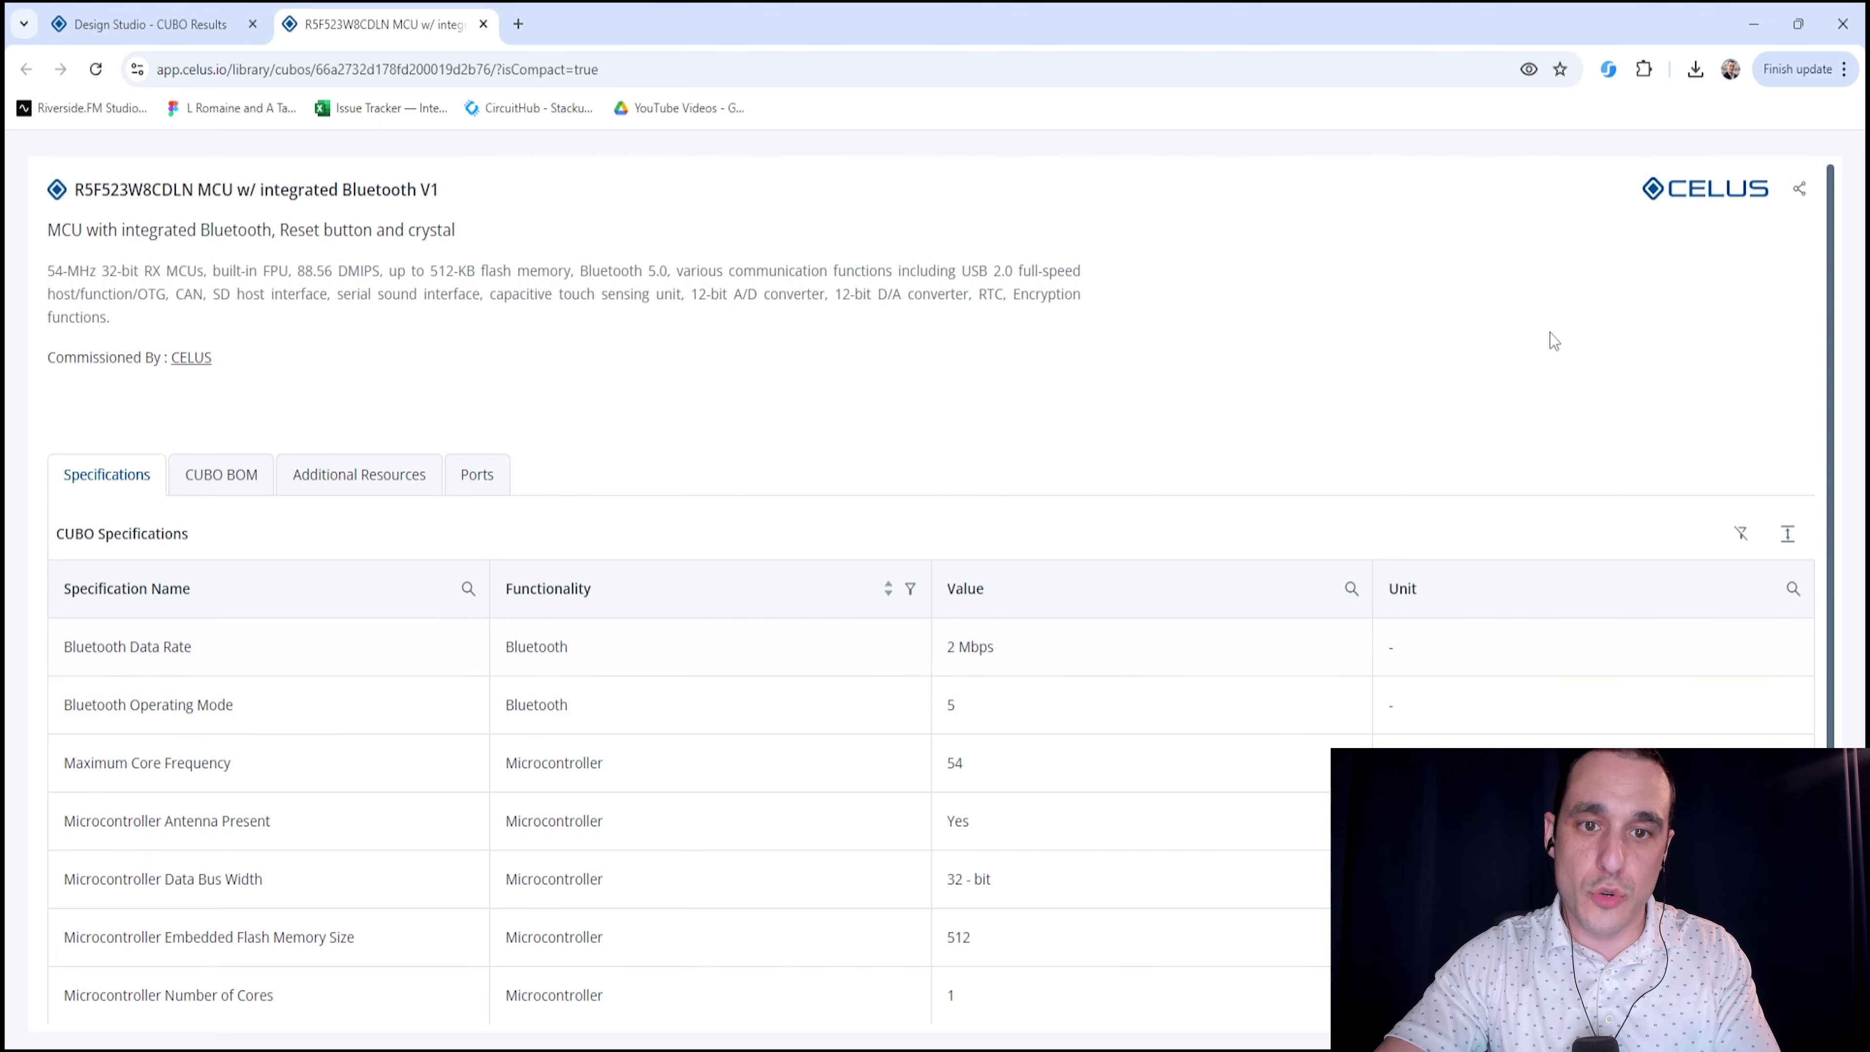
Enlarge and zoom the R5F523W8CDLN MCU schematic, then close the preview
click(1449, 404)
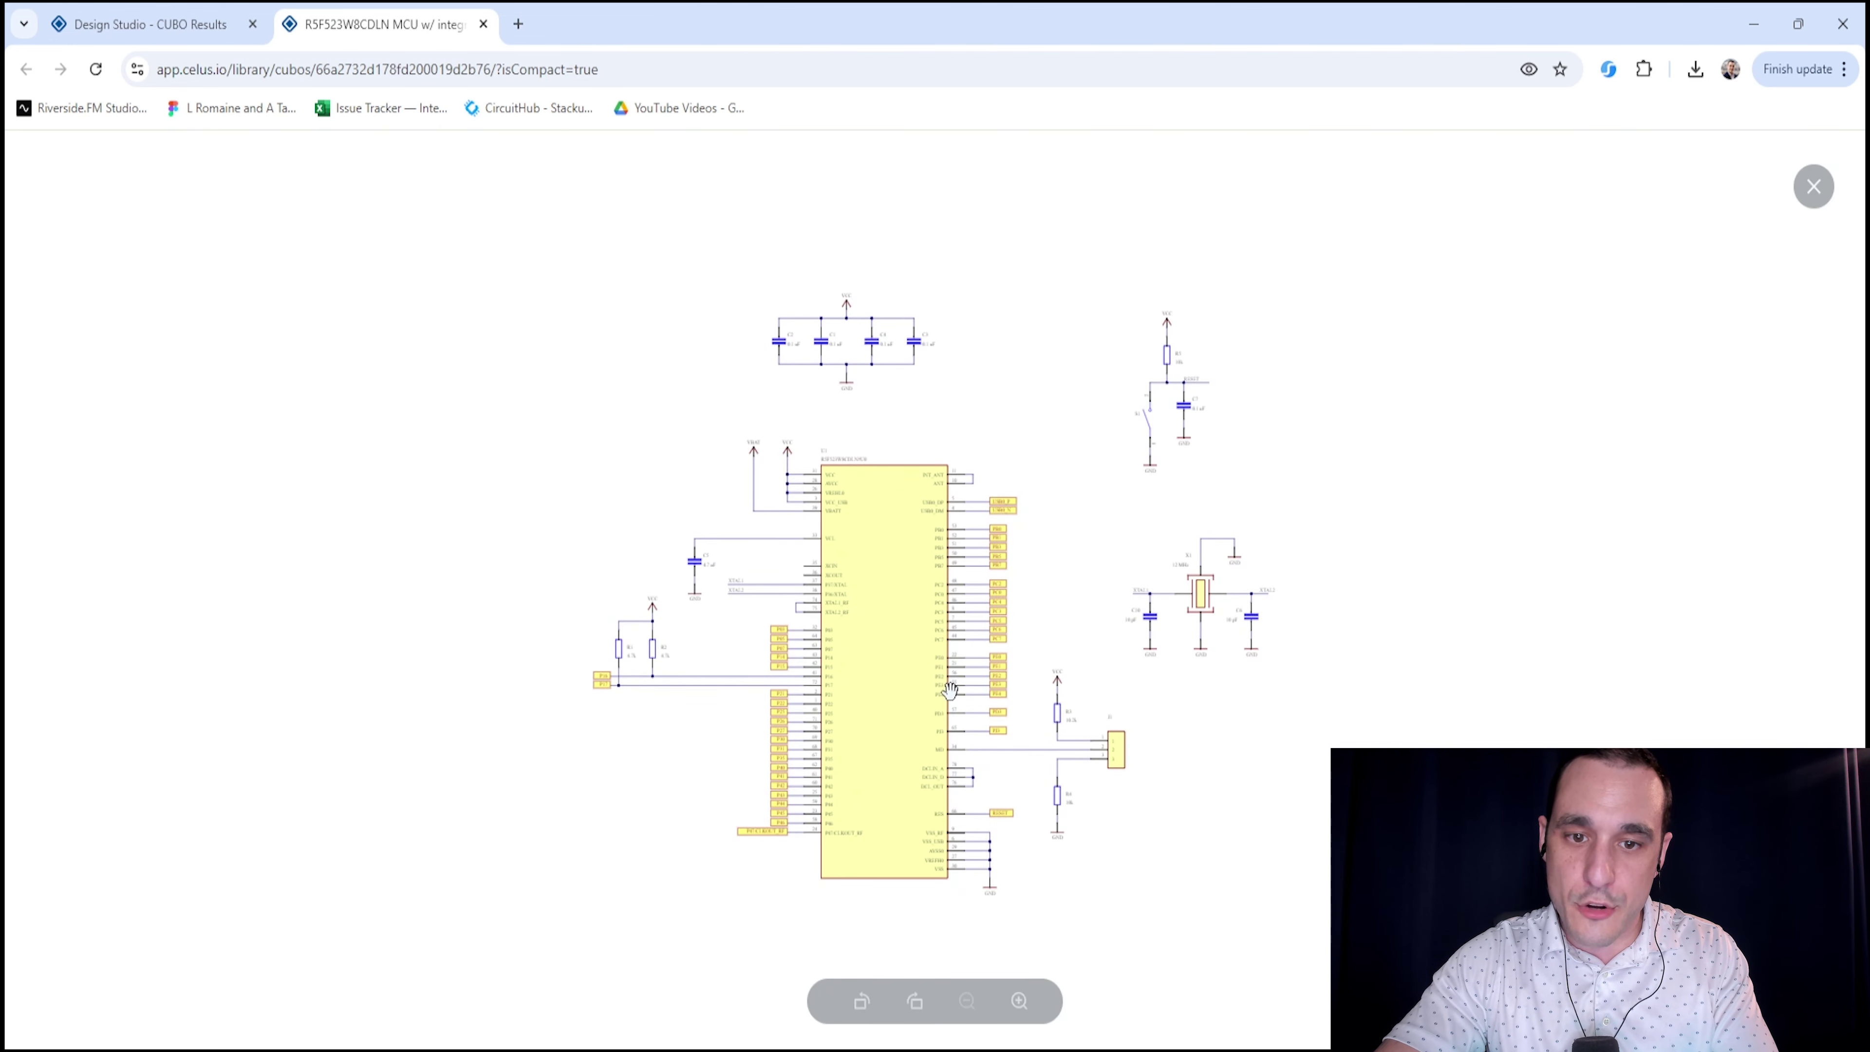
click(163, 29)
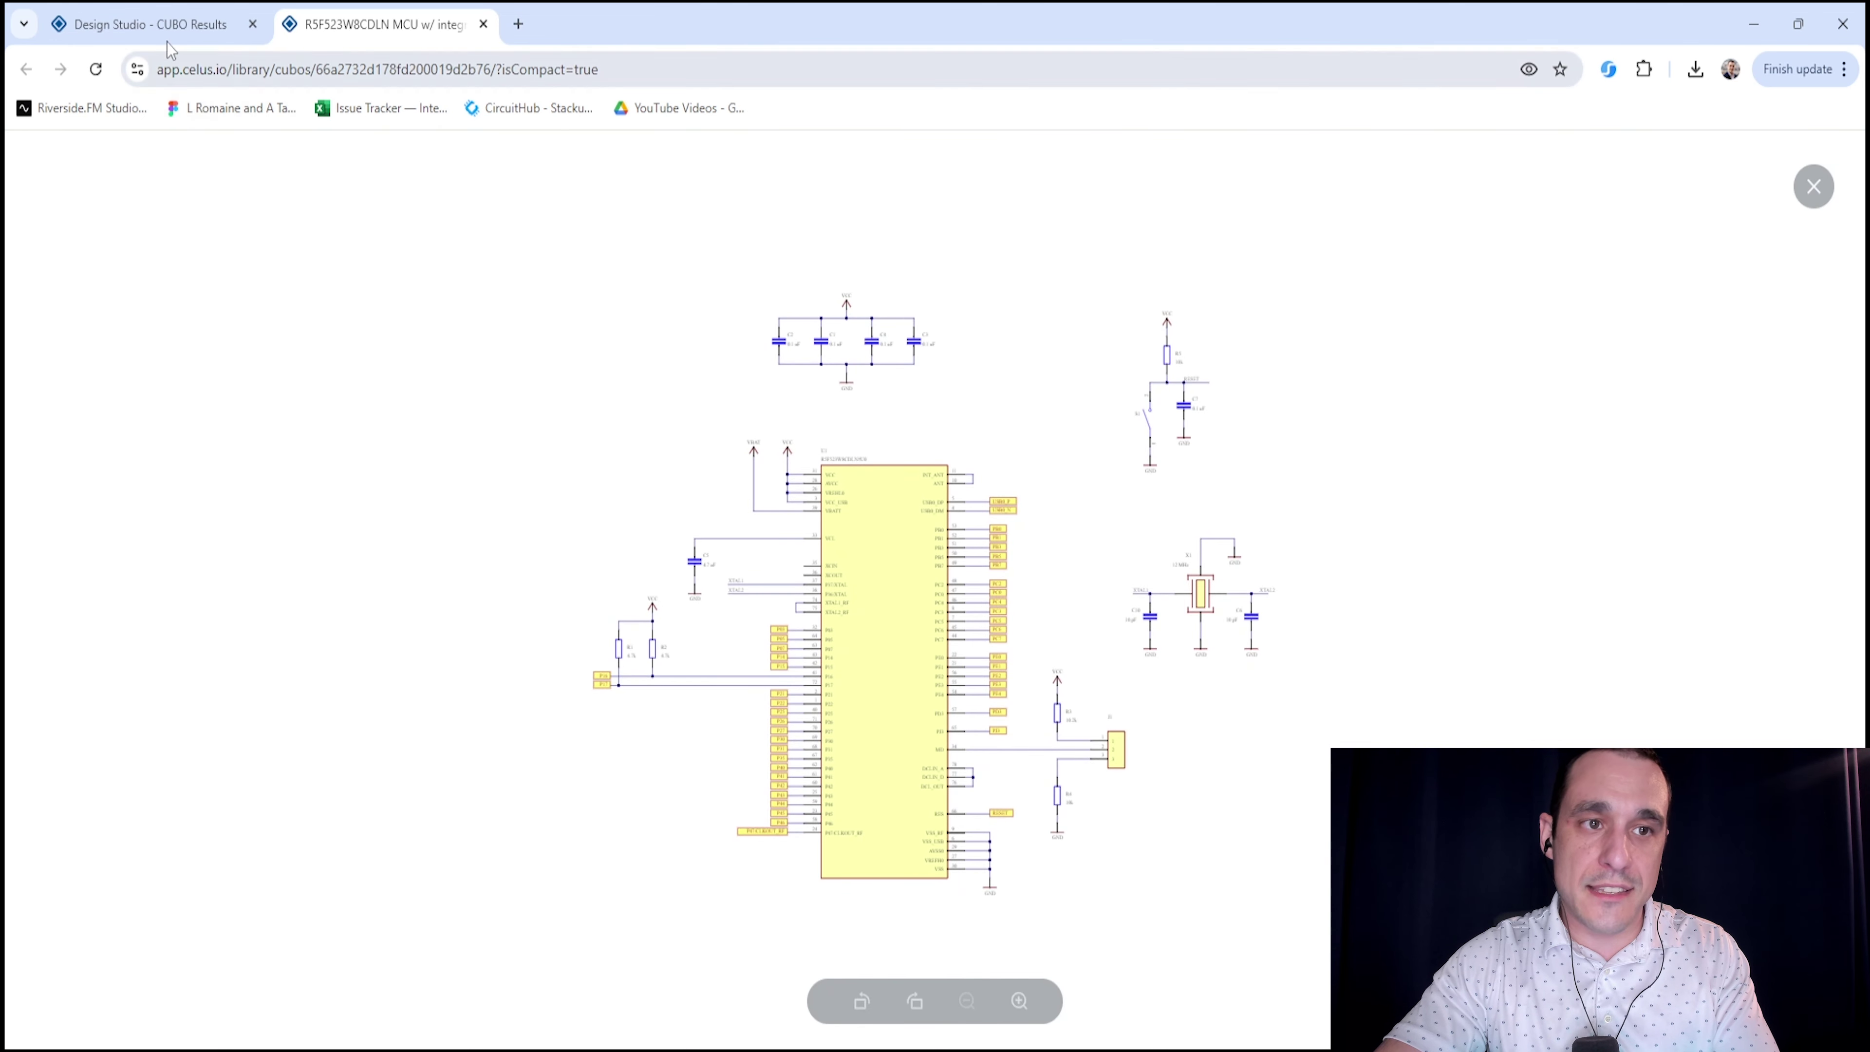
click(96, 171)
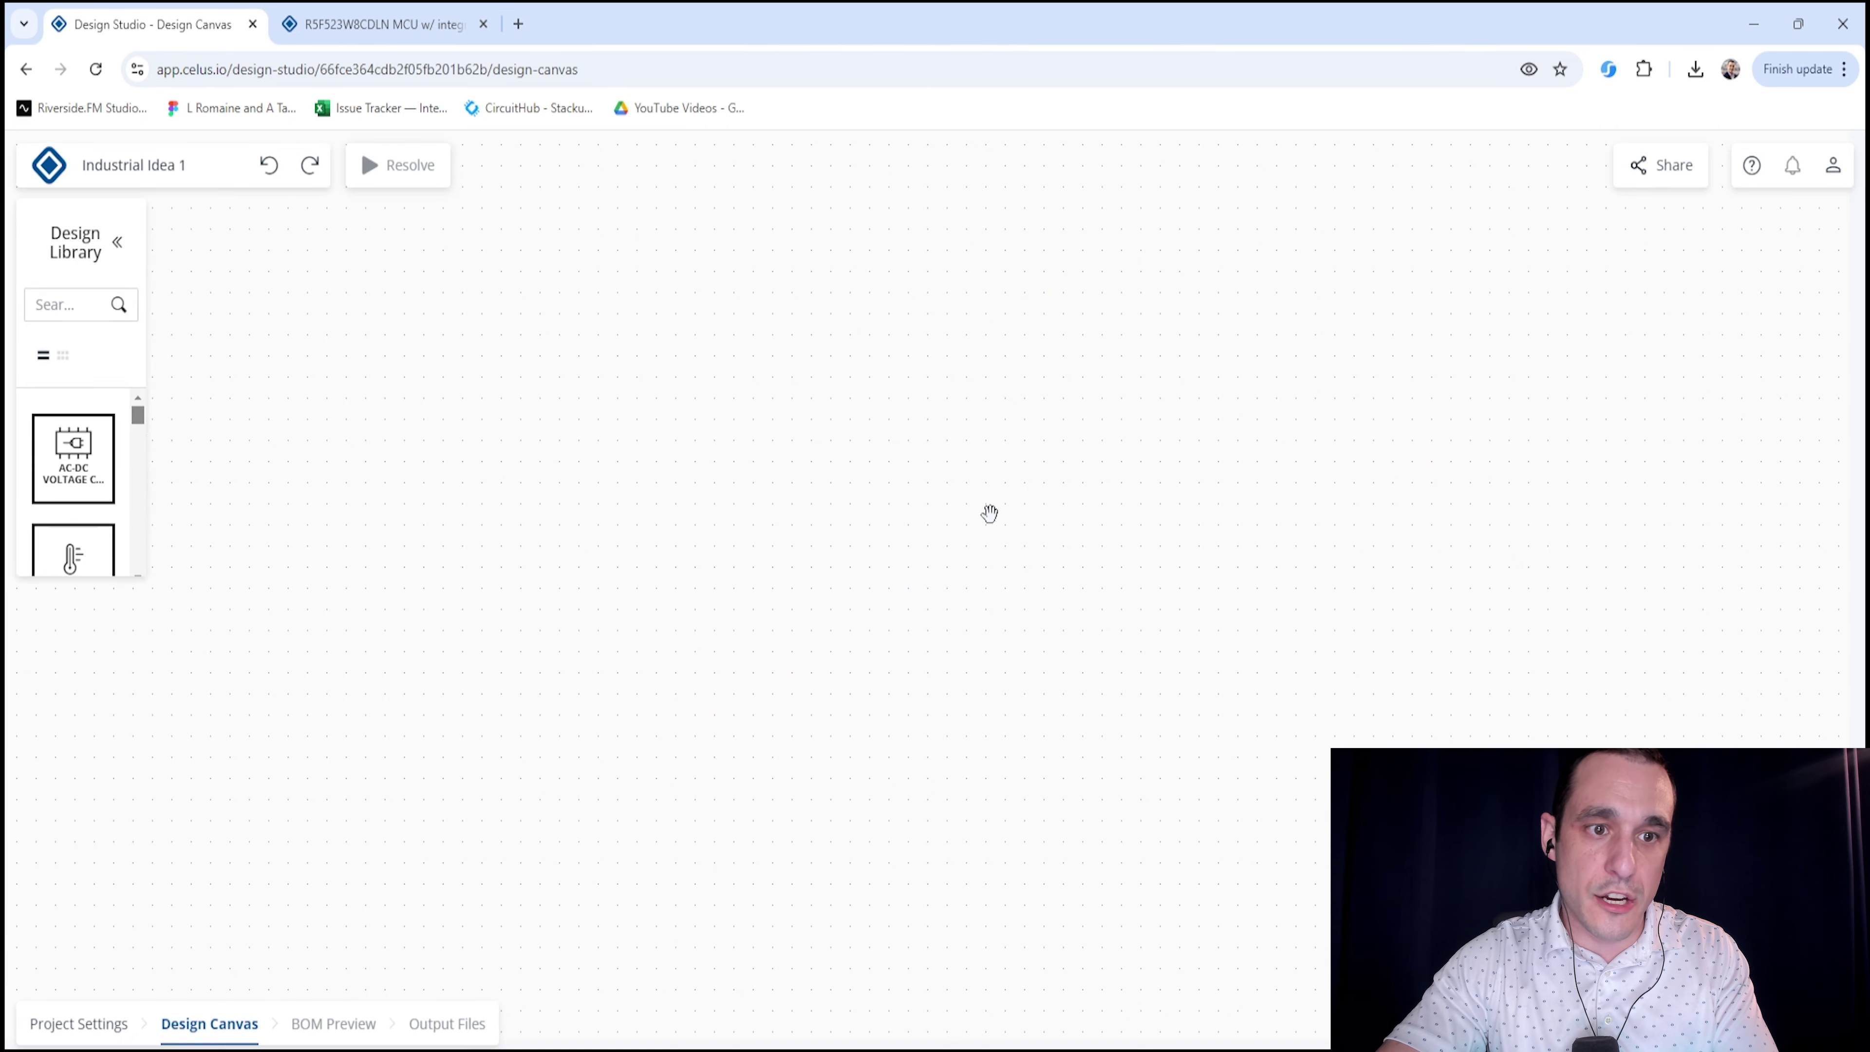
click(421, 21)
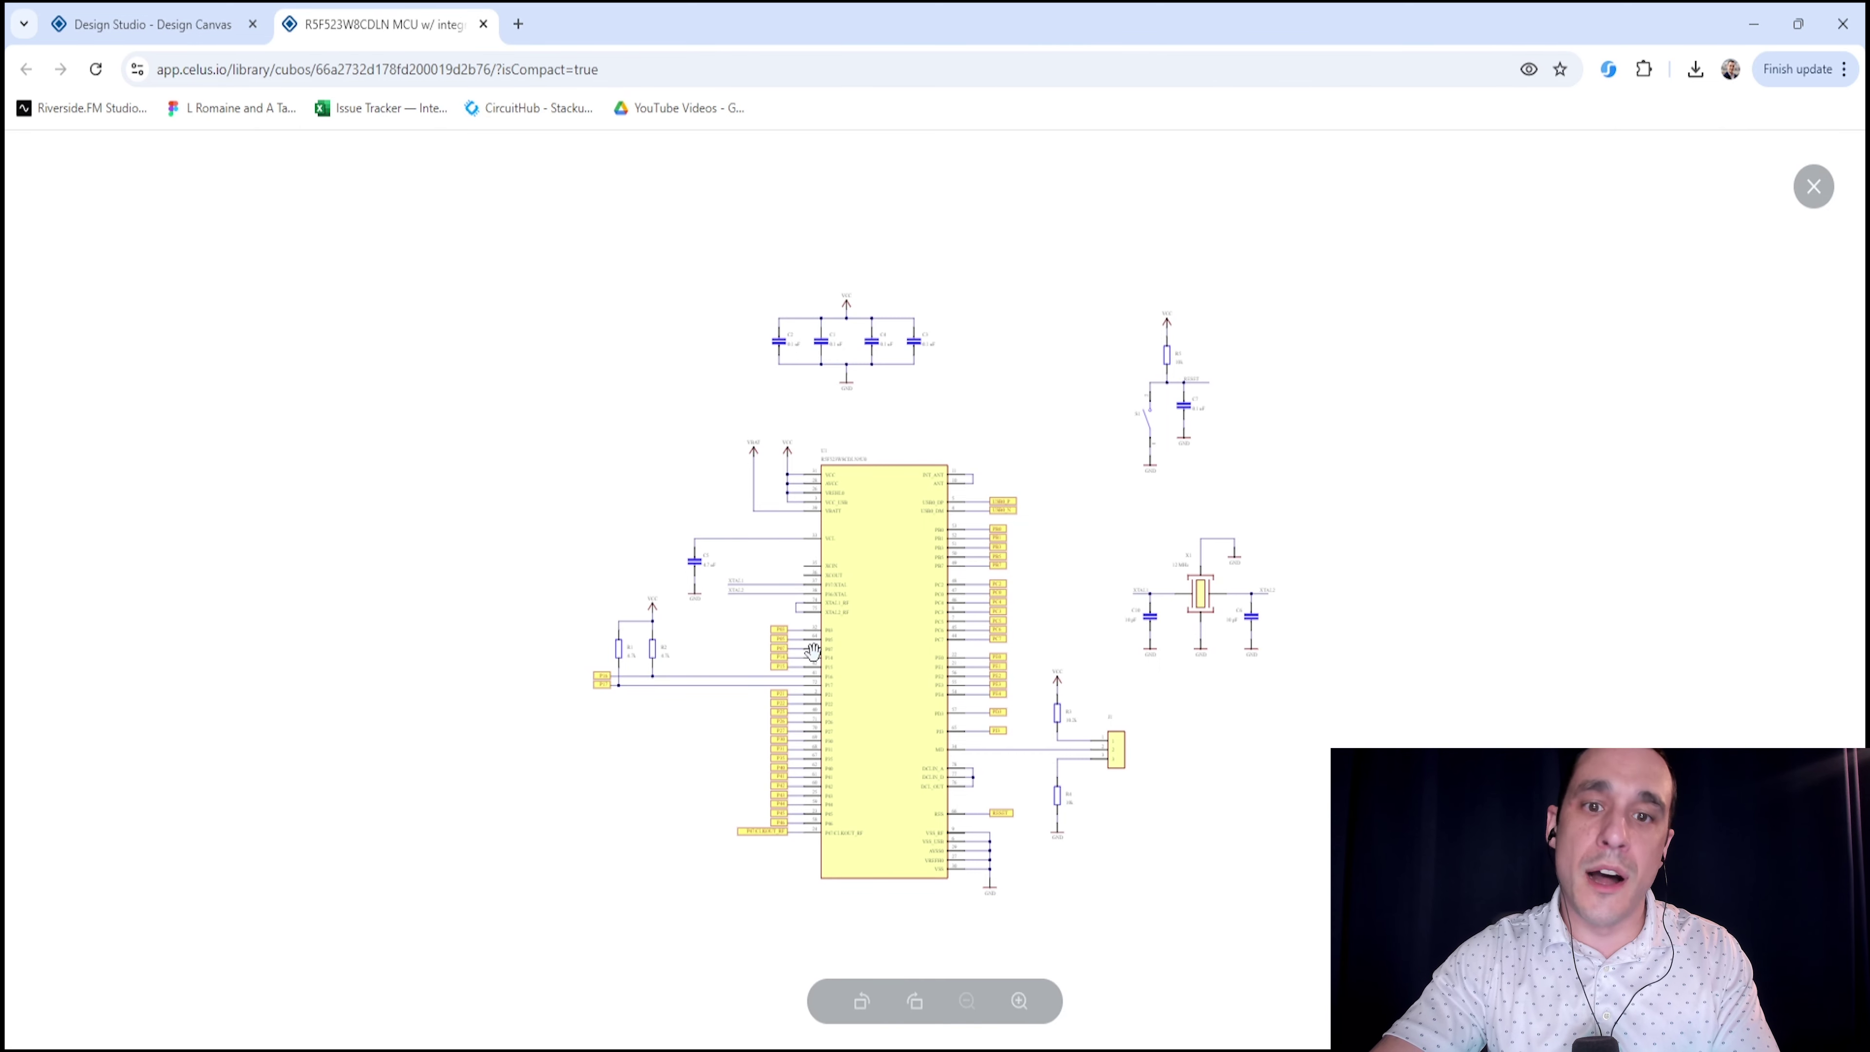
key(ctrl+minus)
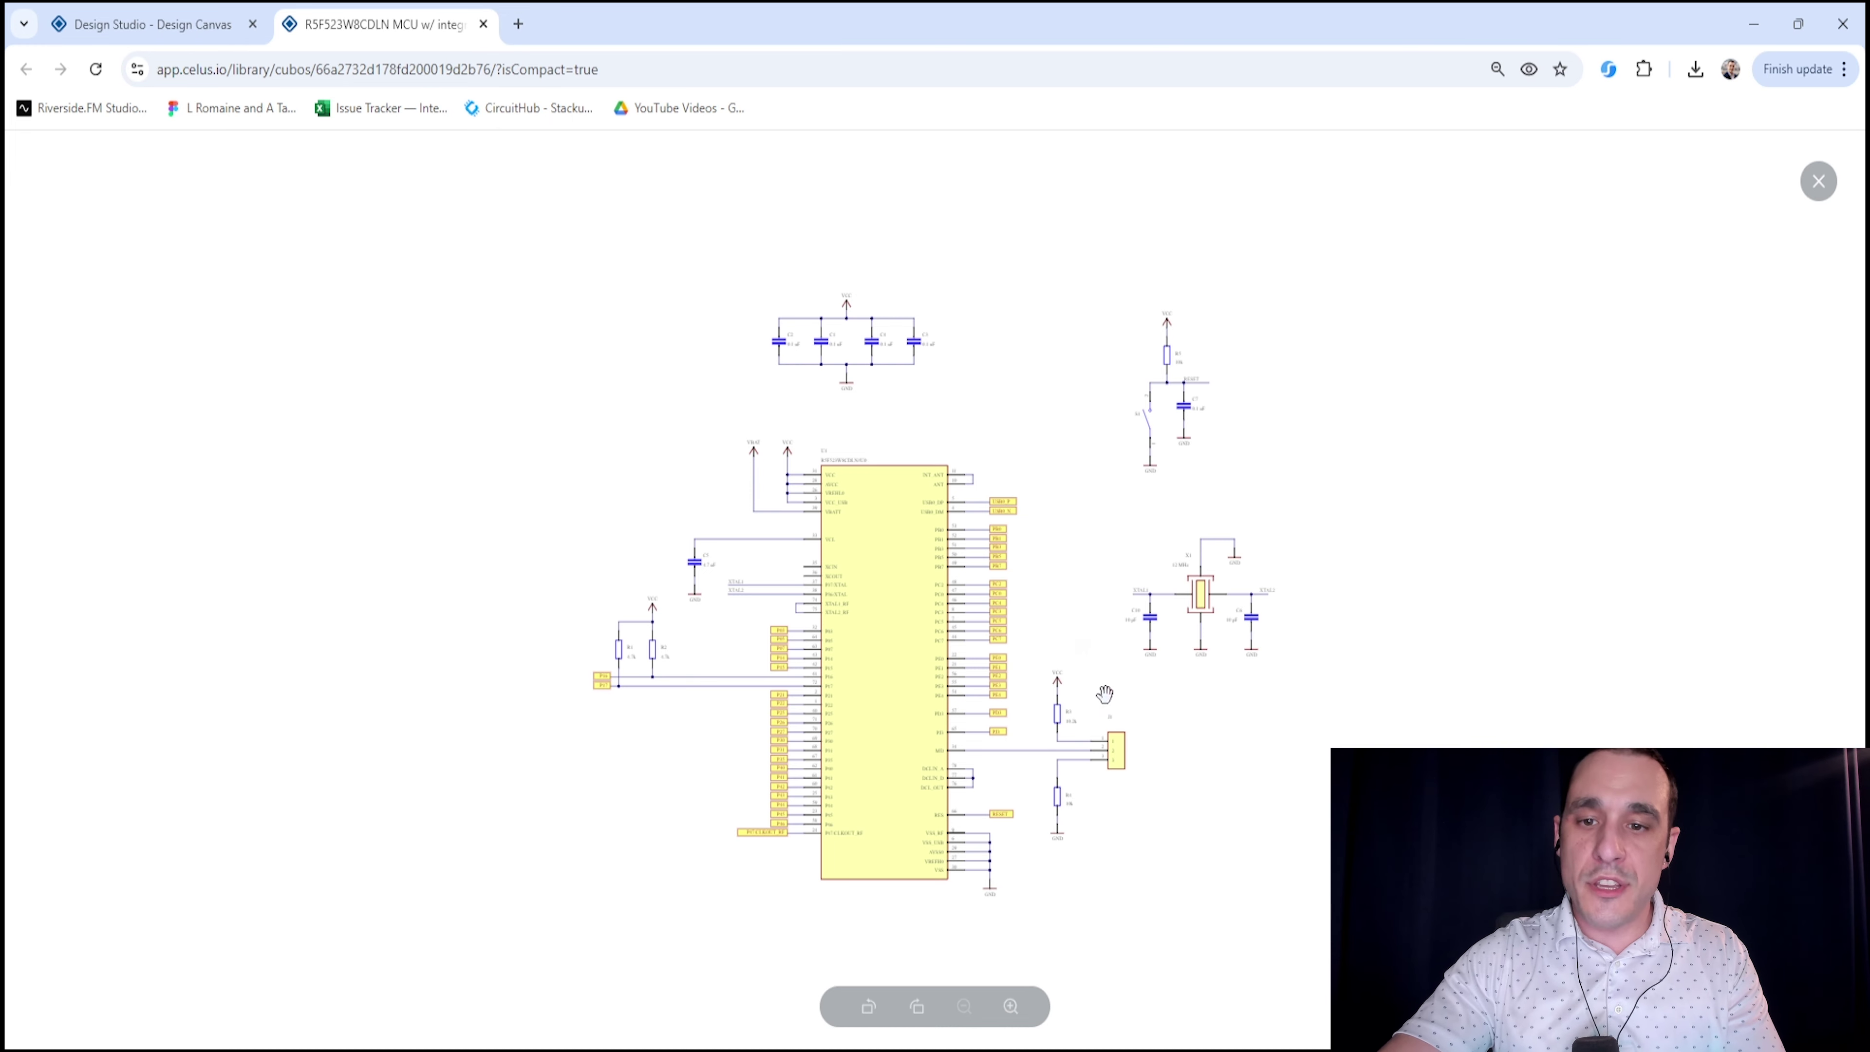
key(ctrl+0)
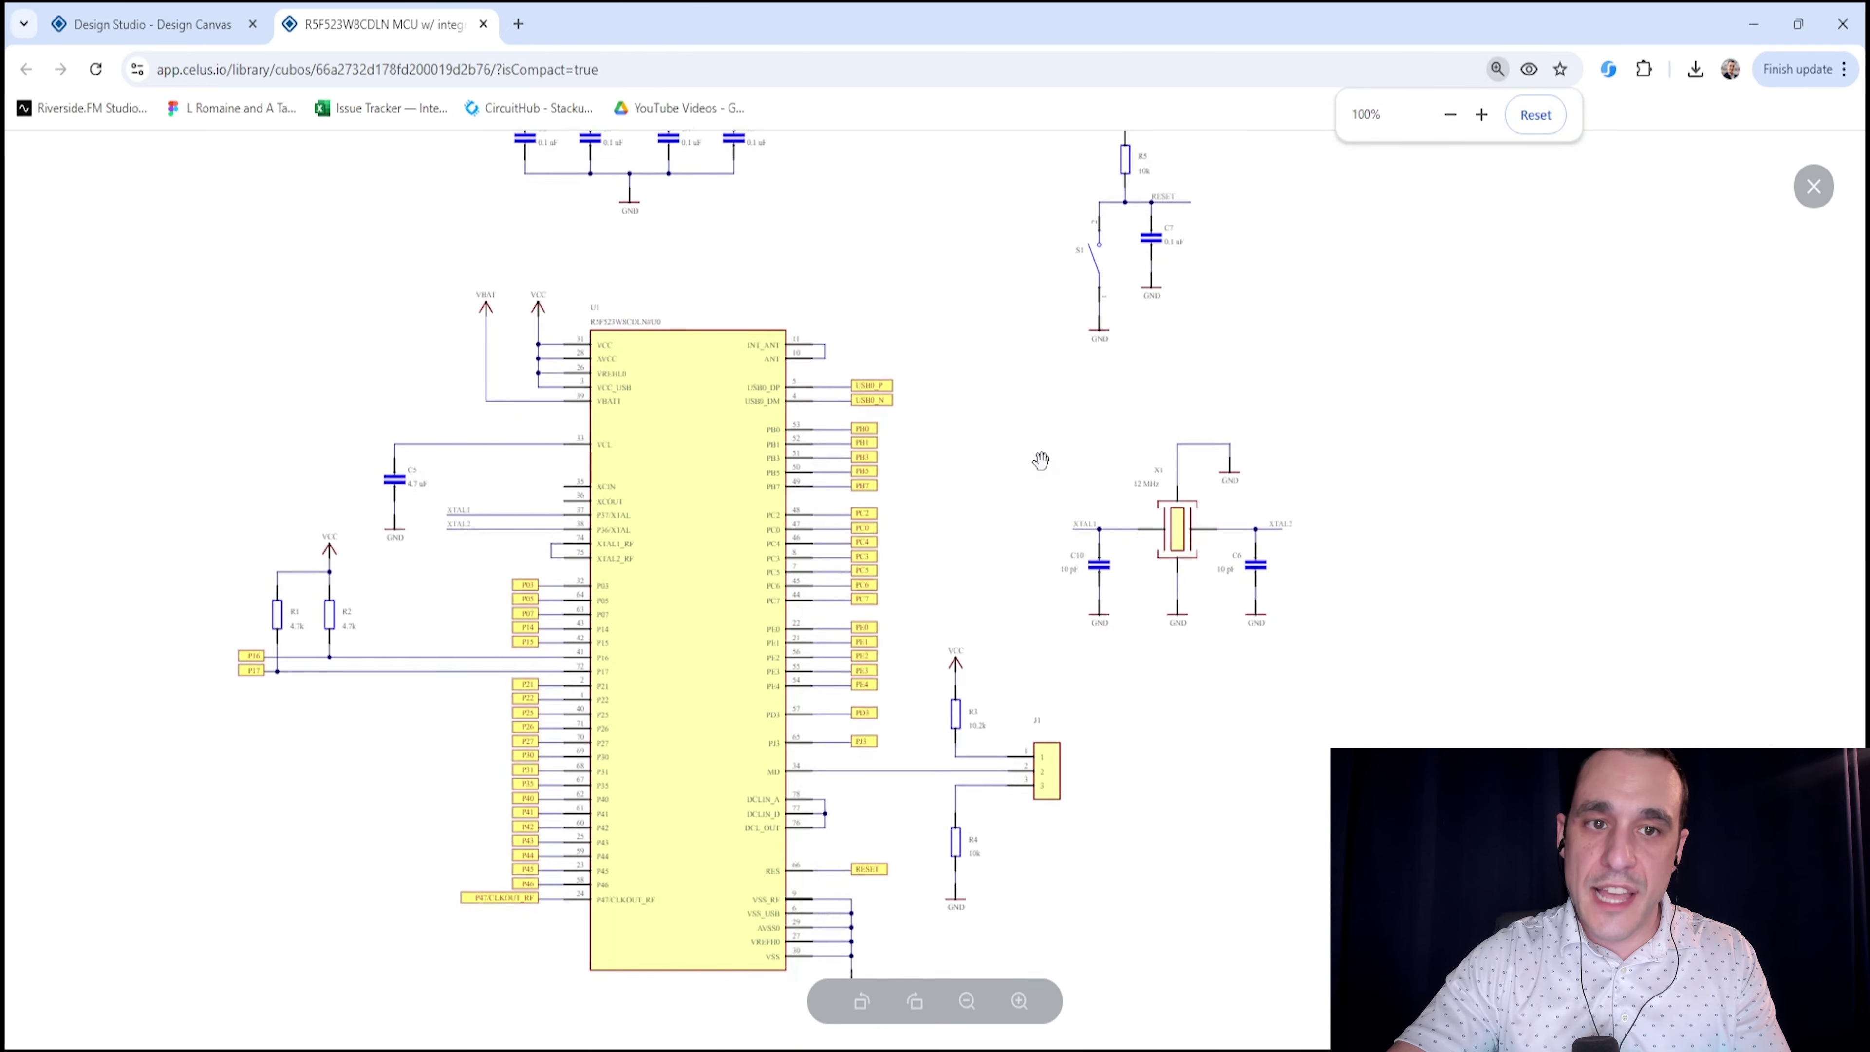
click(1813, 187)
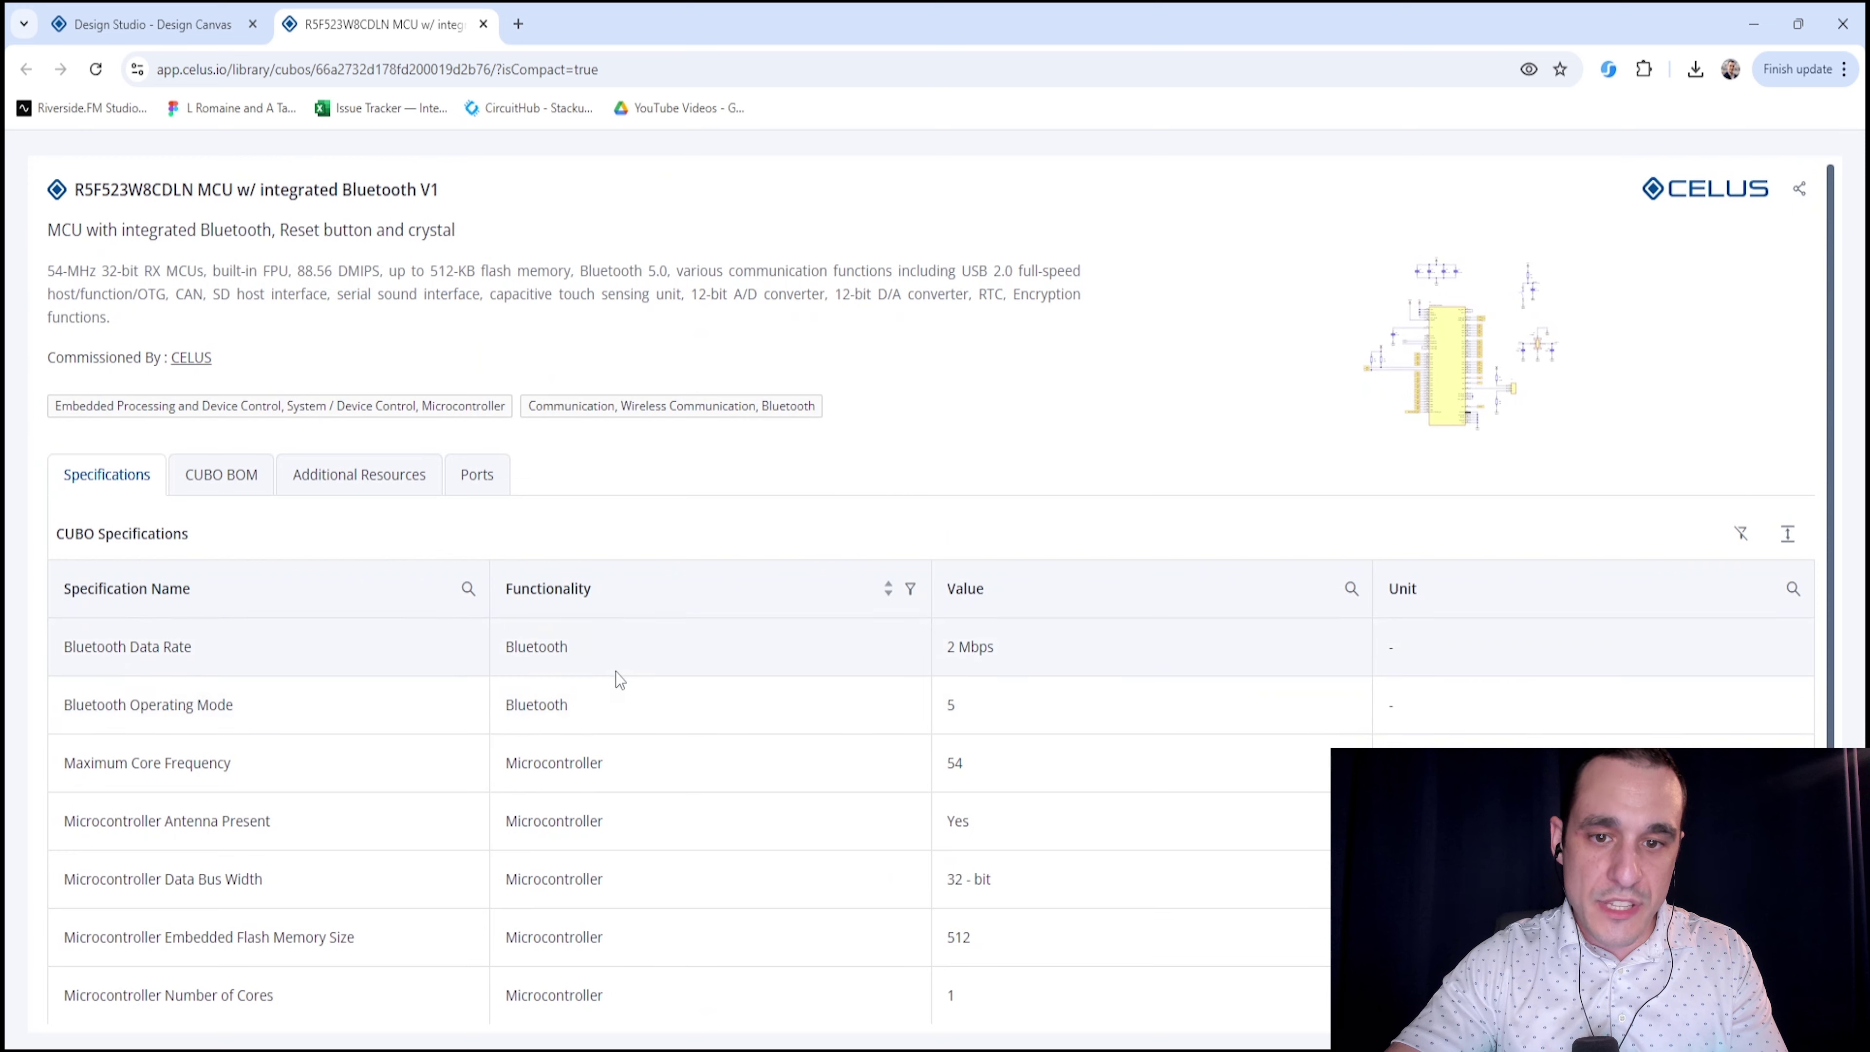
Review the MCU CUBO's 17-part bill of materials and close its details tab
click(259, 487)
scroll(851, 520, down, 3)
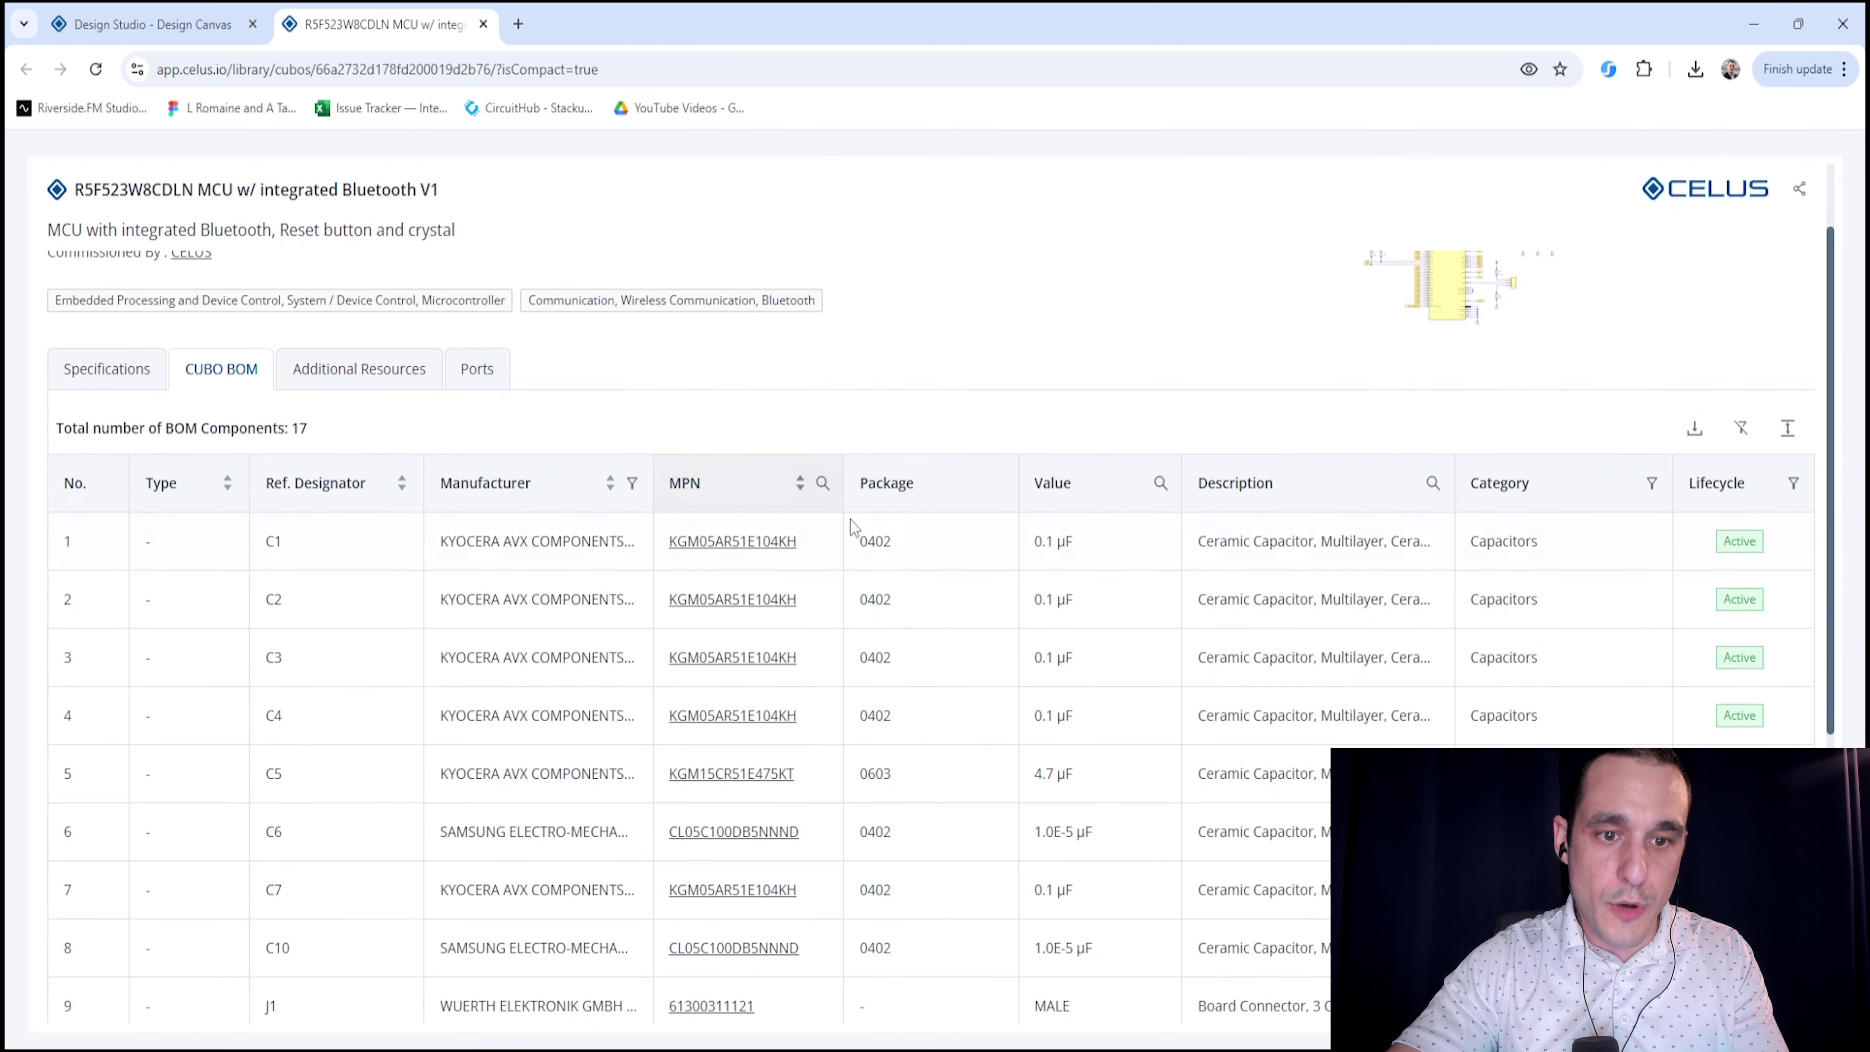
scroll(927, 523, down, 5)
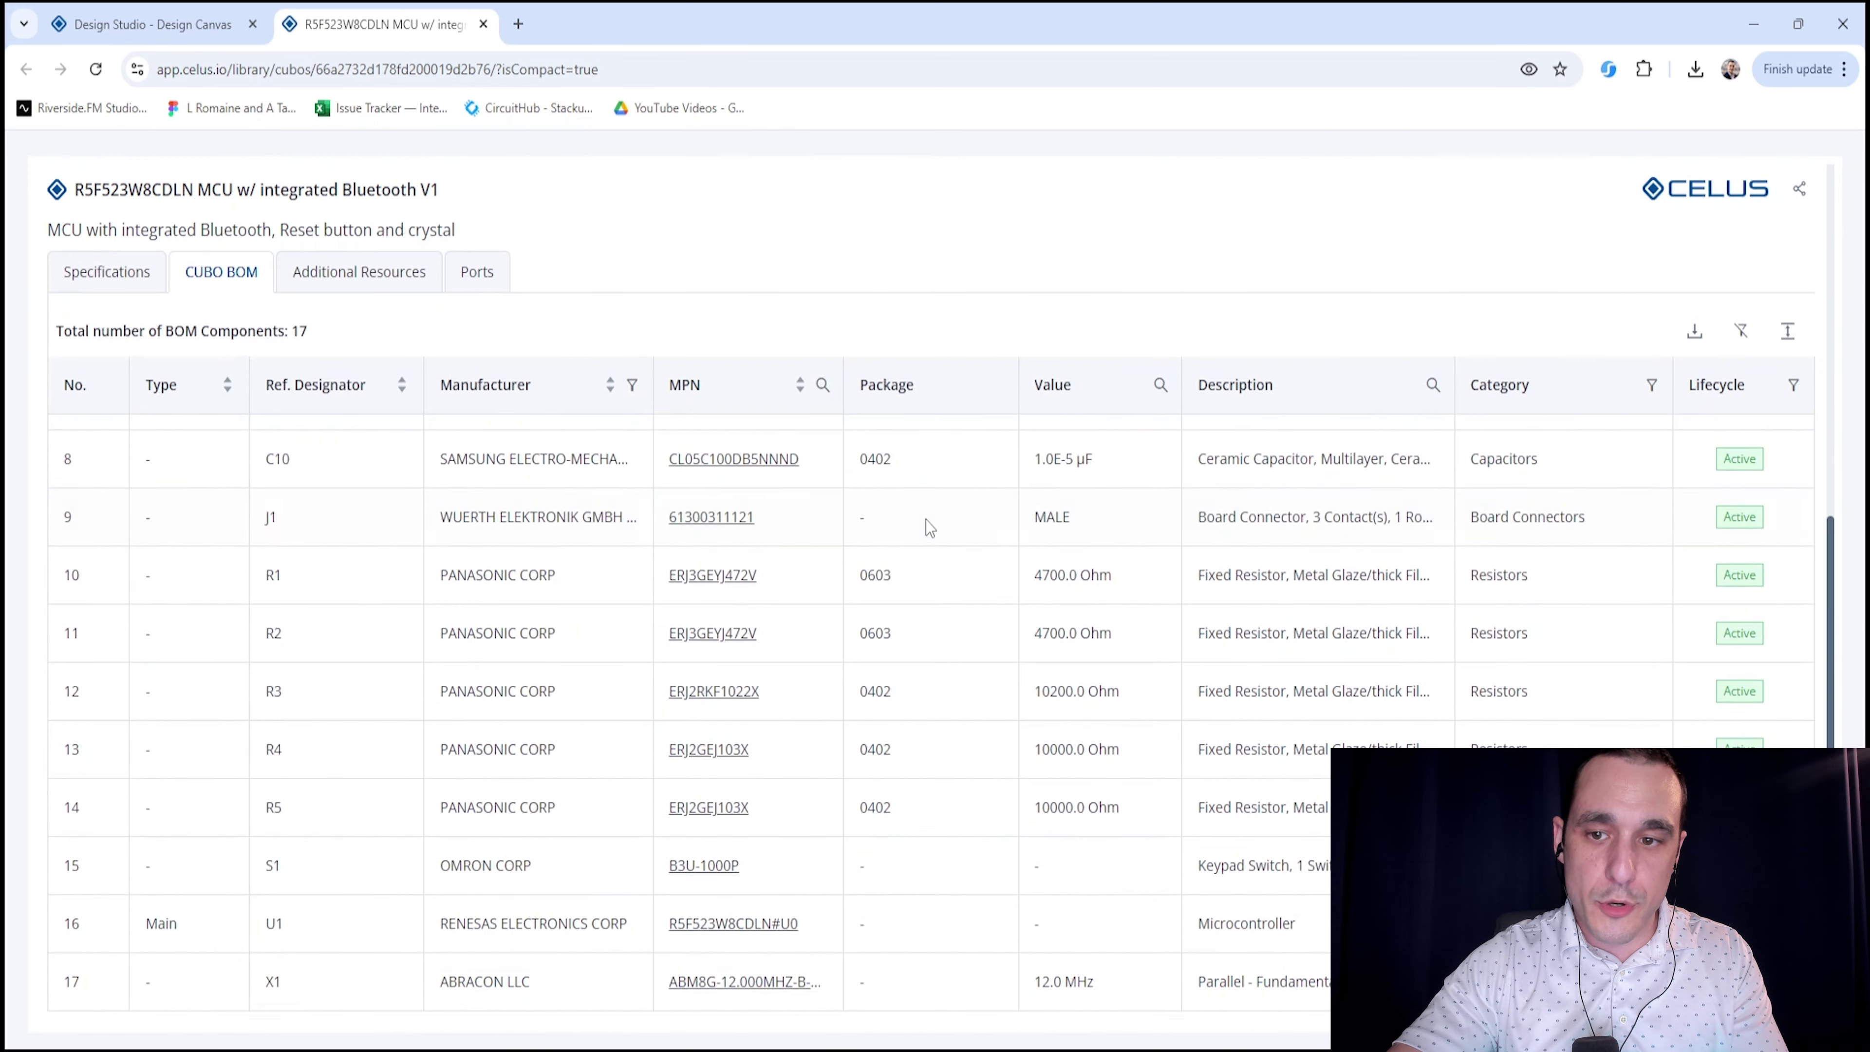
scroll(928, 523, up, 6)
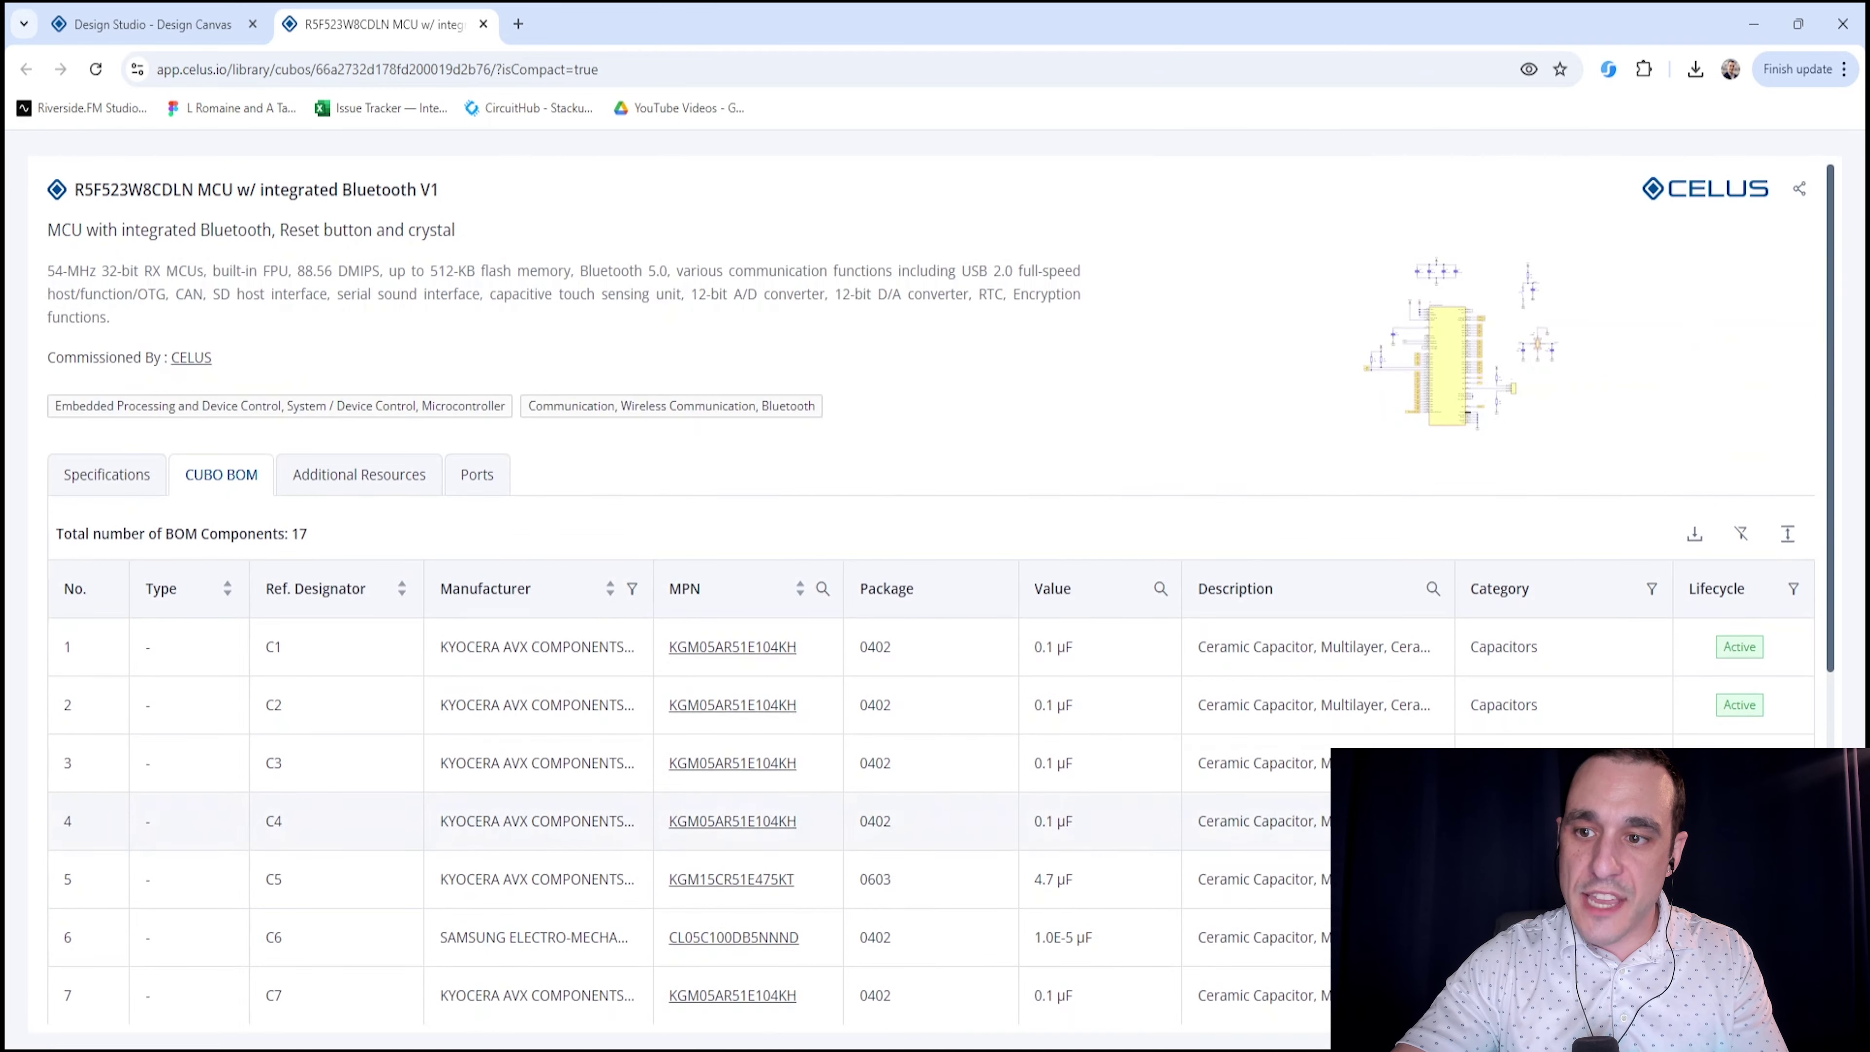
key(ctrl+w)
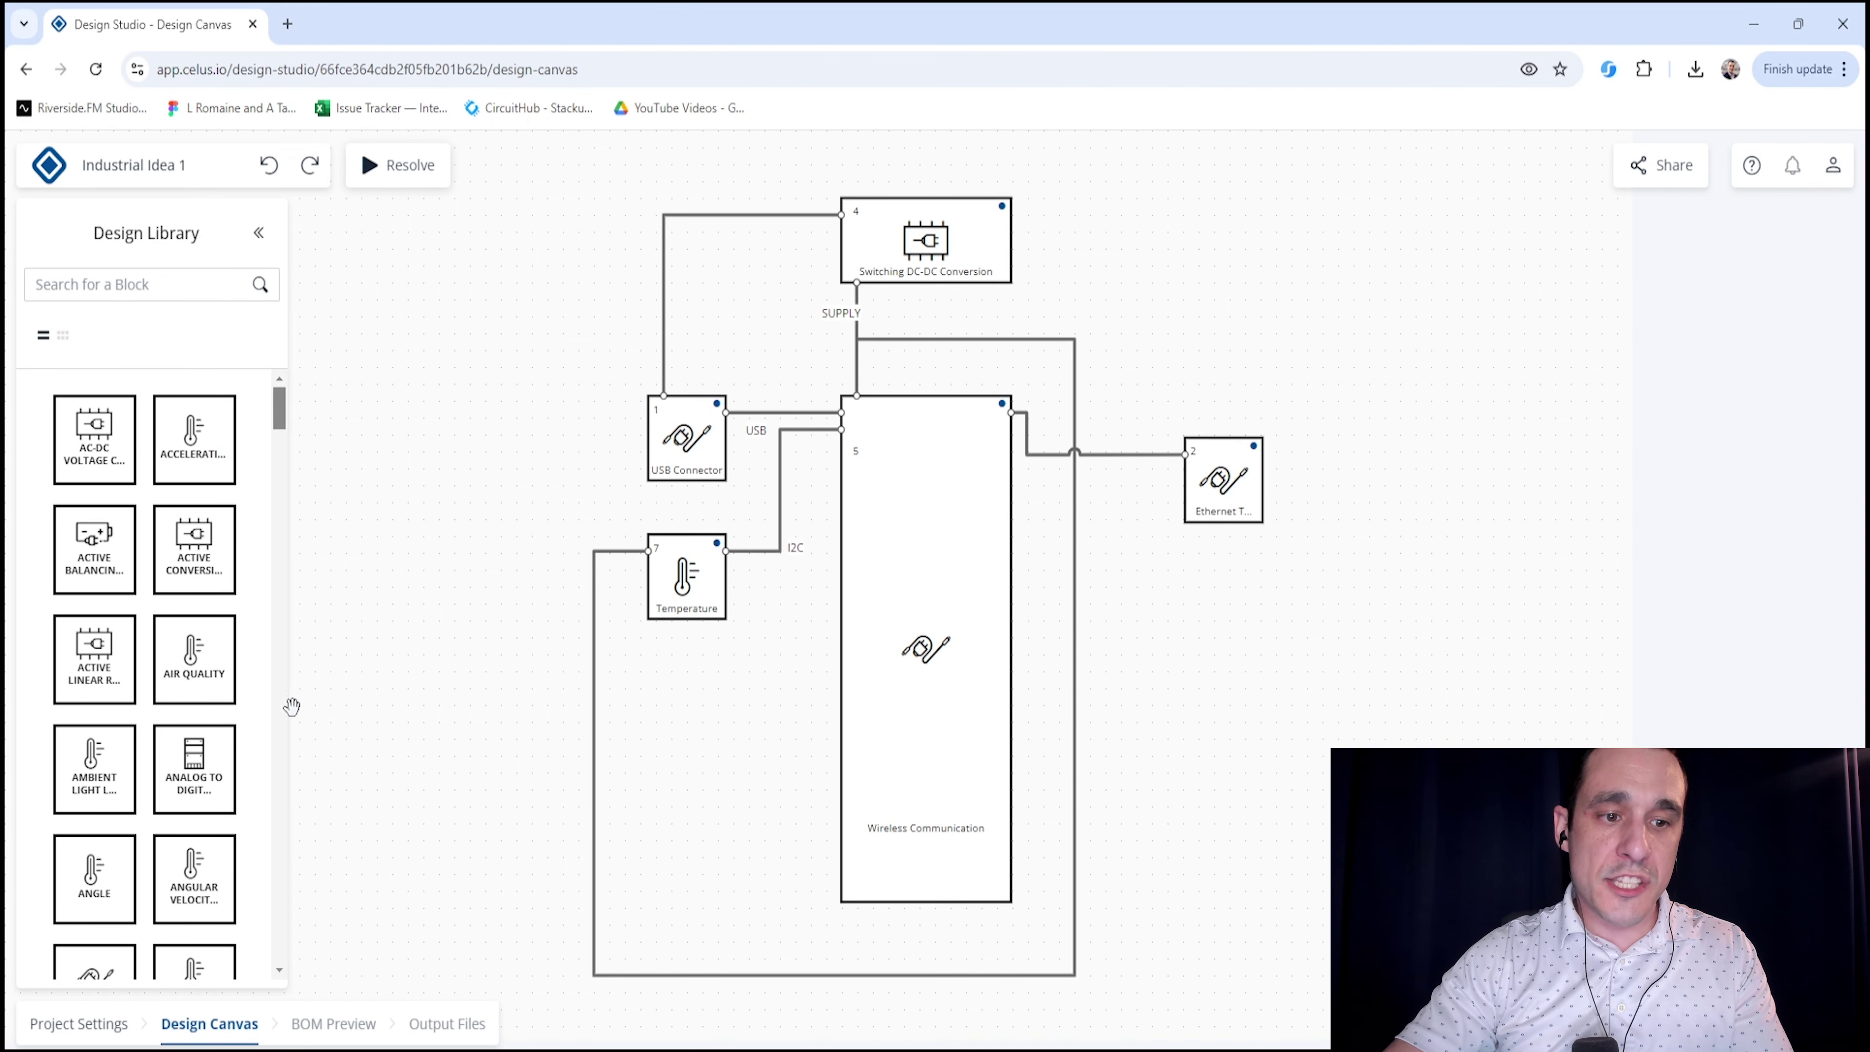
Place Air Quality and Wind Speed Measurement blocks from the Design Library beneath the Temperature sensor
drag(200, 679, 685, 733)
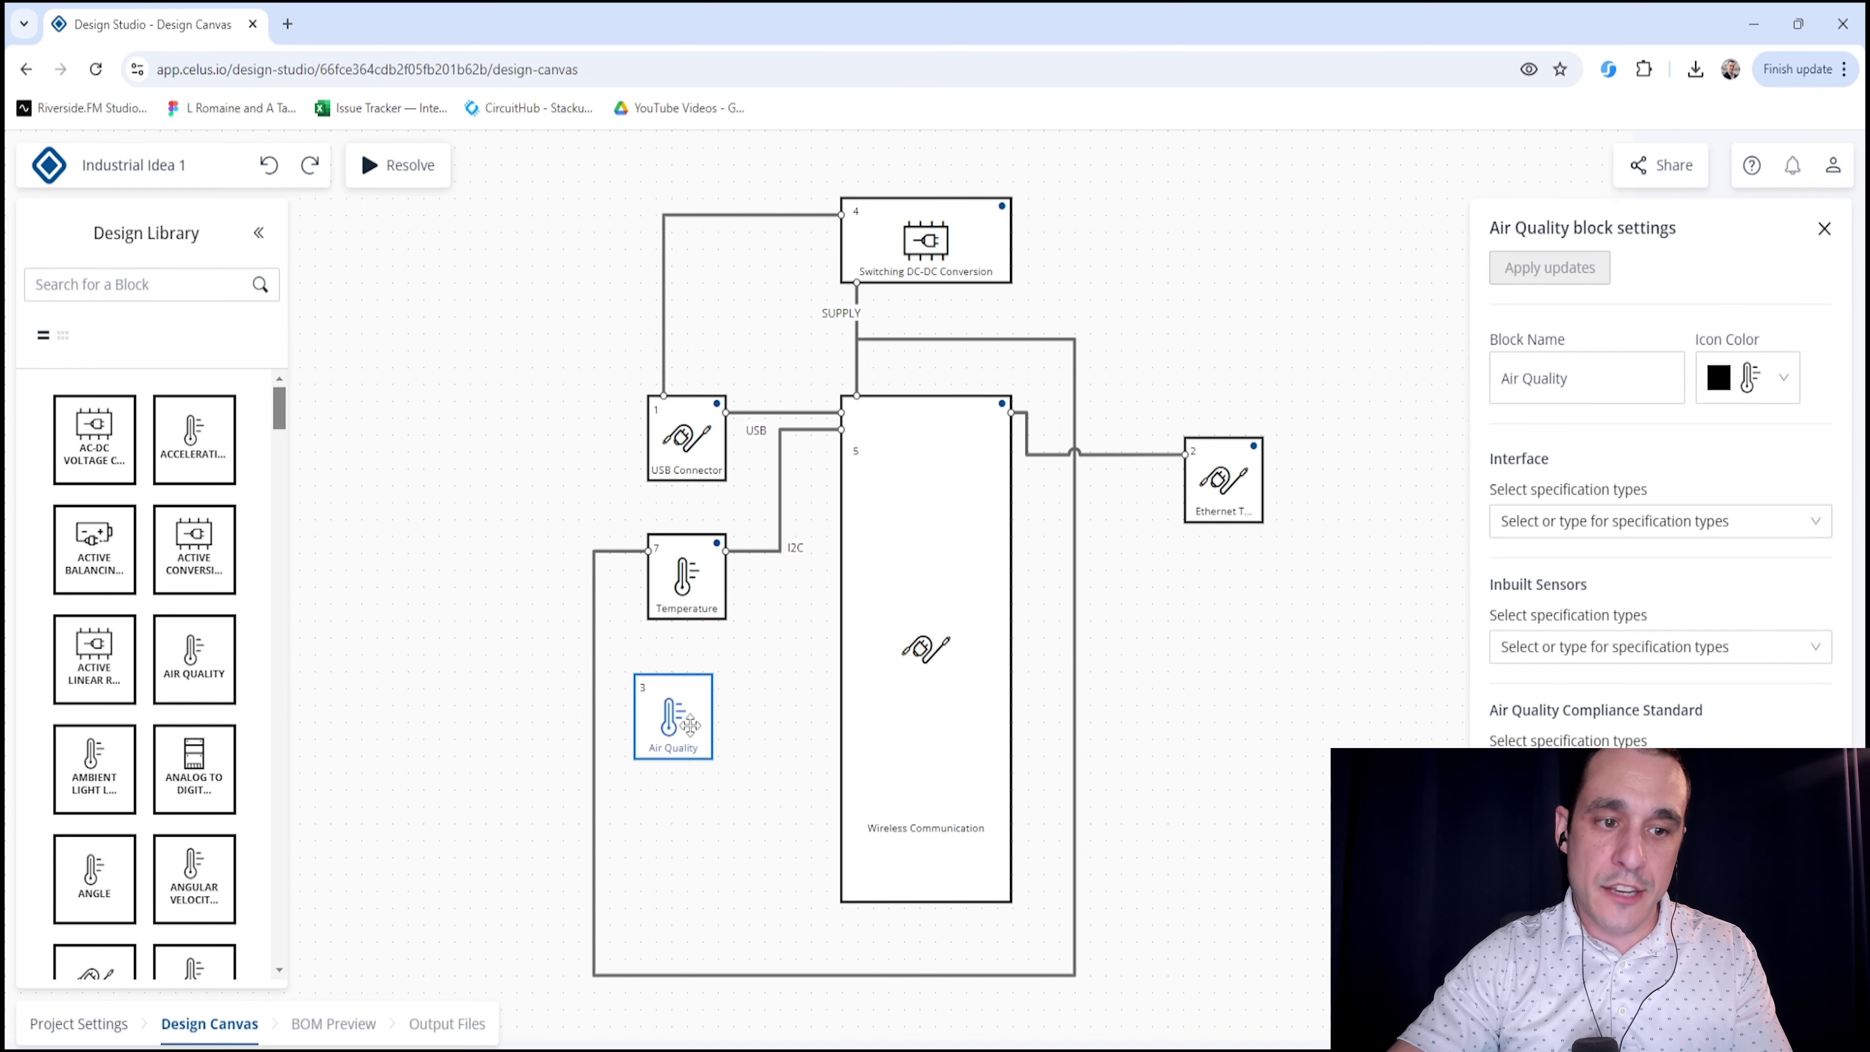
scroll(144, 769, down, 15)
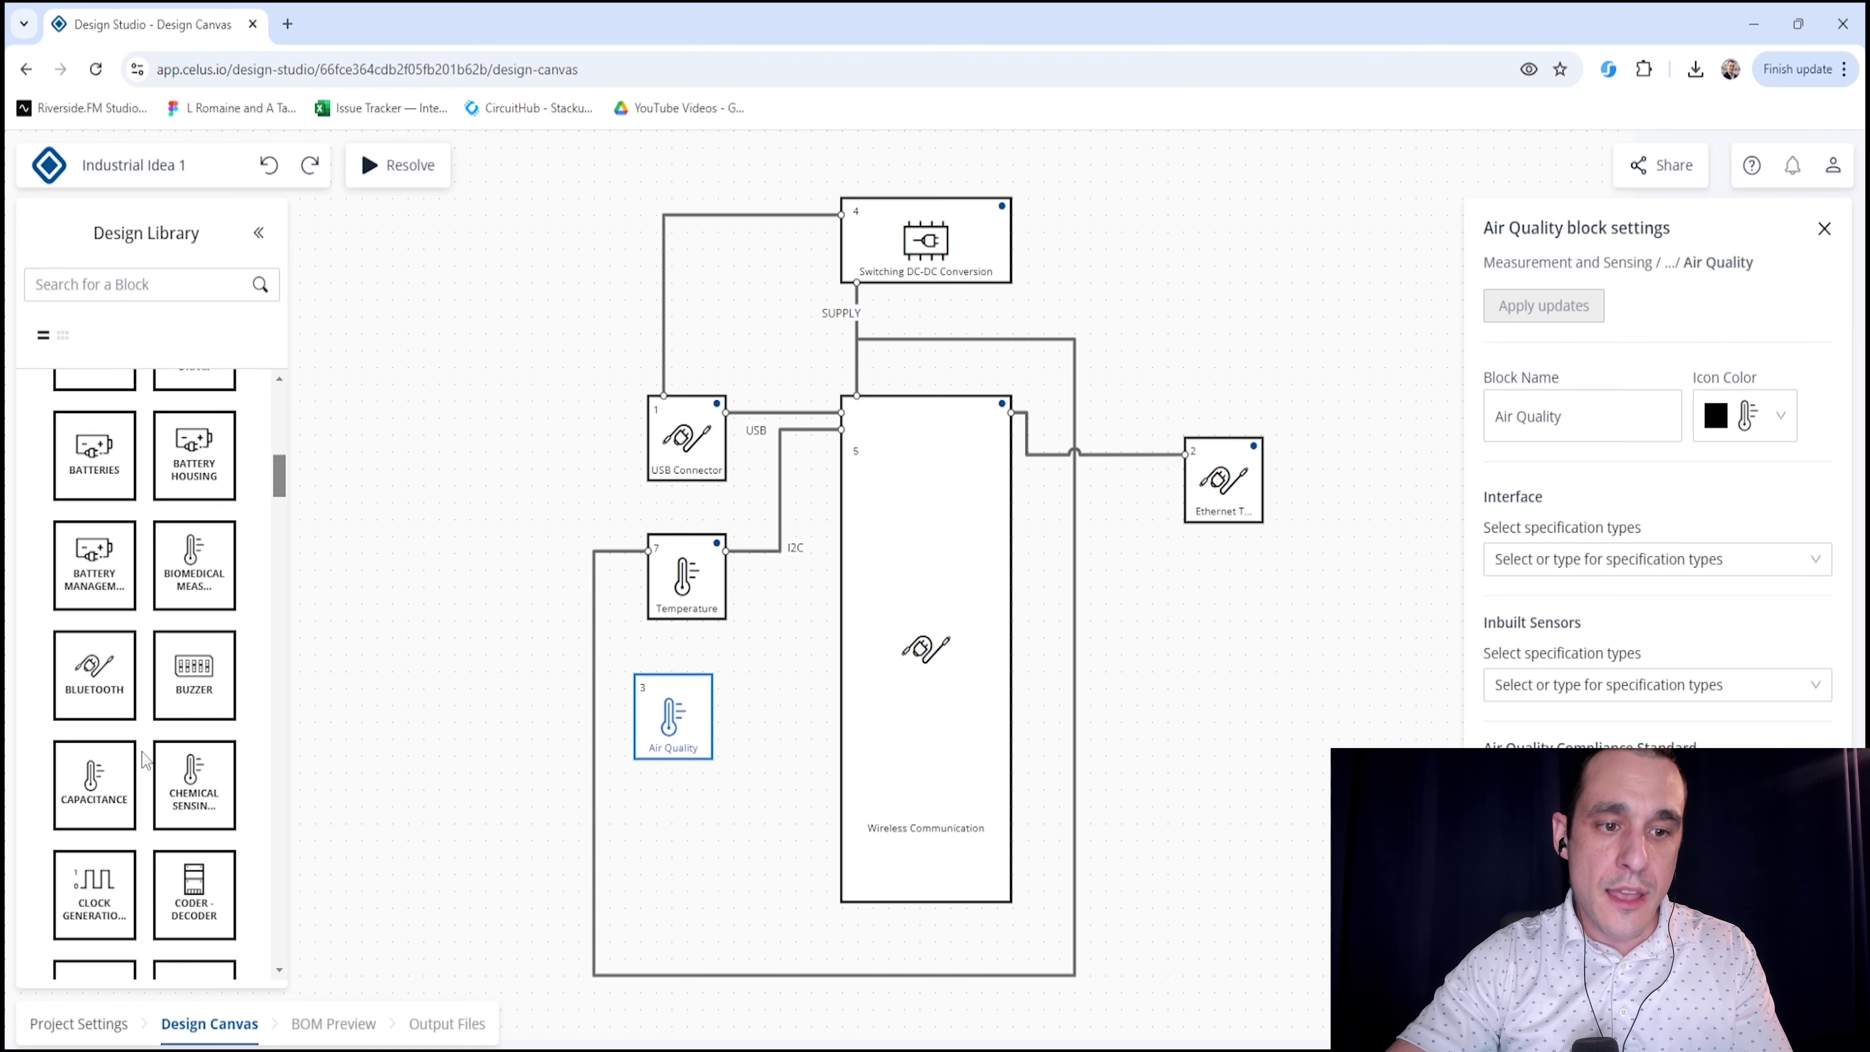
scroll(147, 756, down, 15)
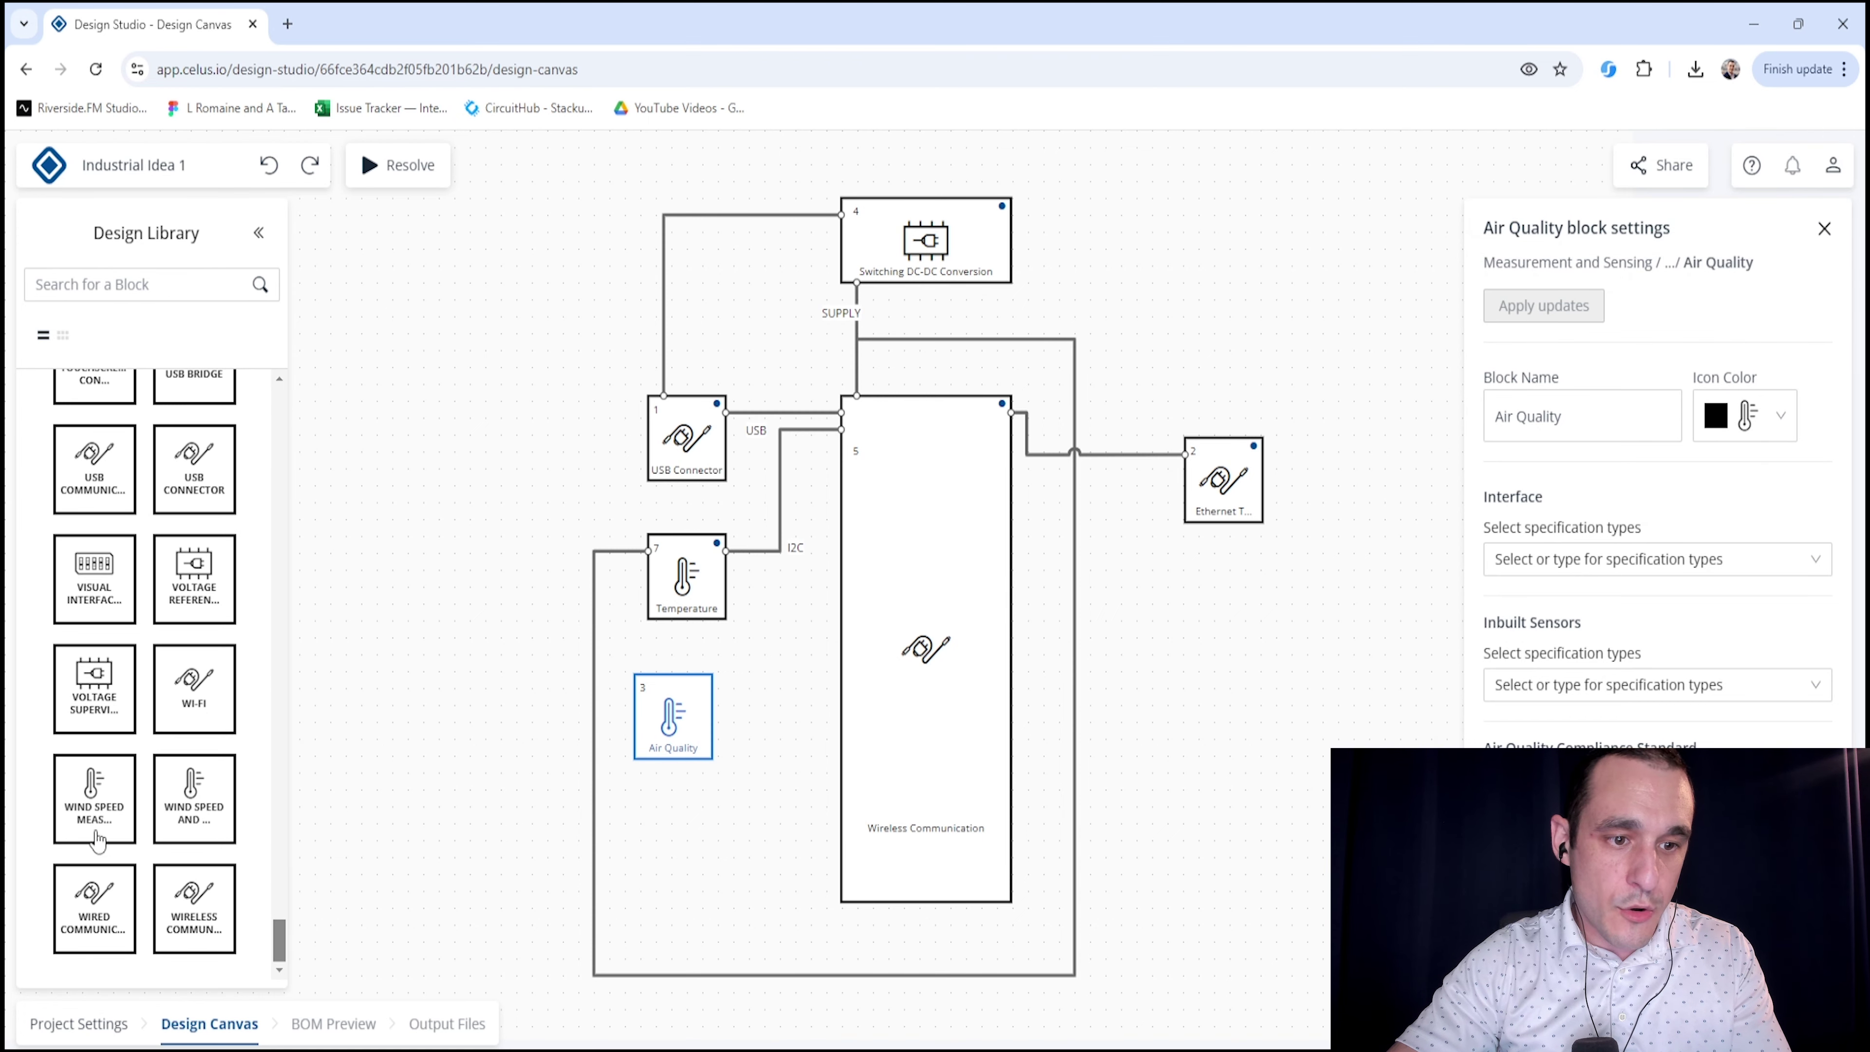
drag(90, 816, 670, 855)
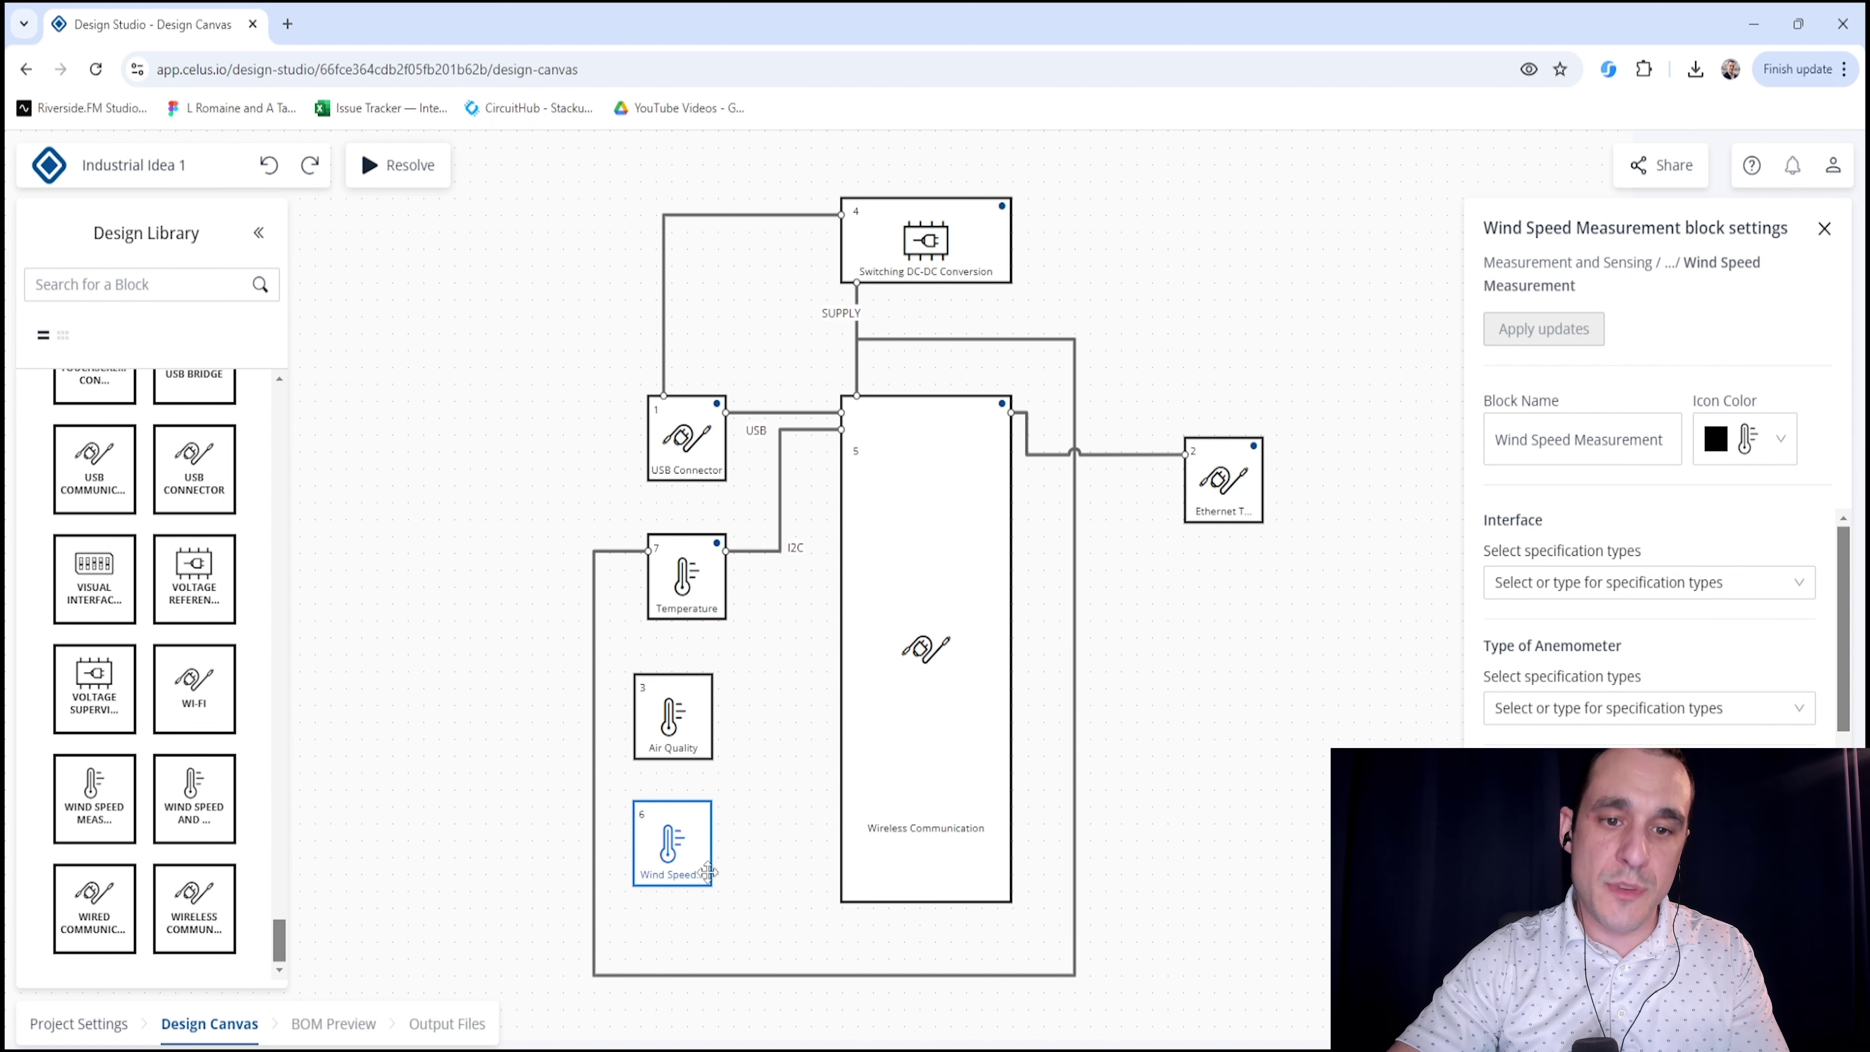
Link Wireless Communication to the Air Quality and Wind Speed blocks, rerouting the Air Quality link rightward
click(672, 732)
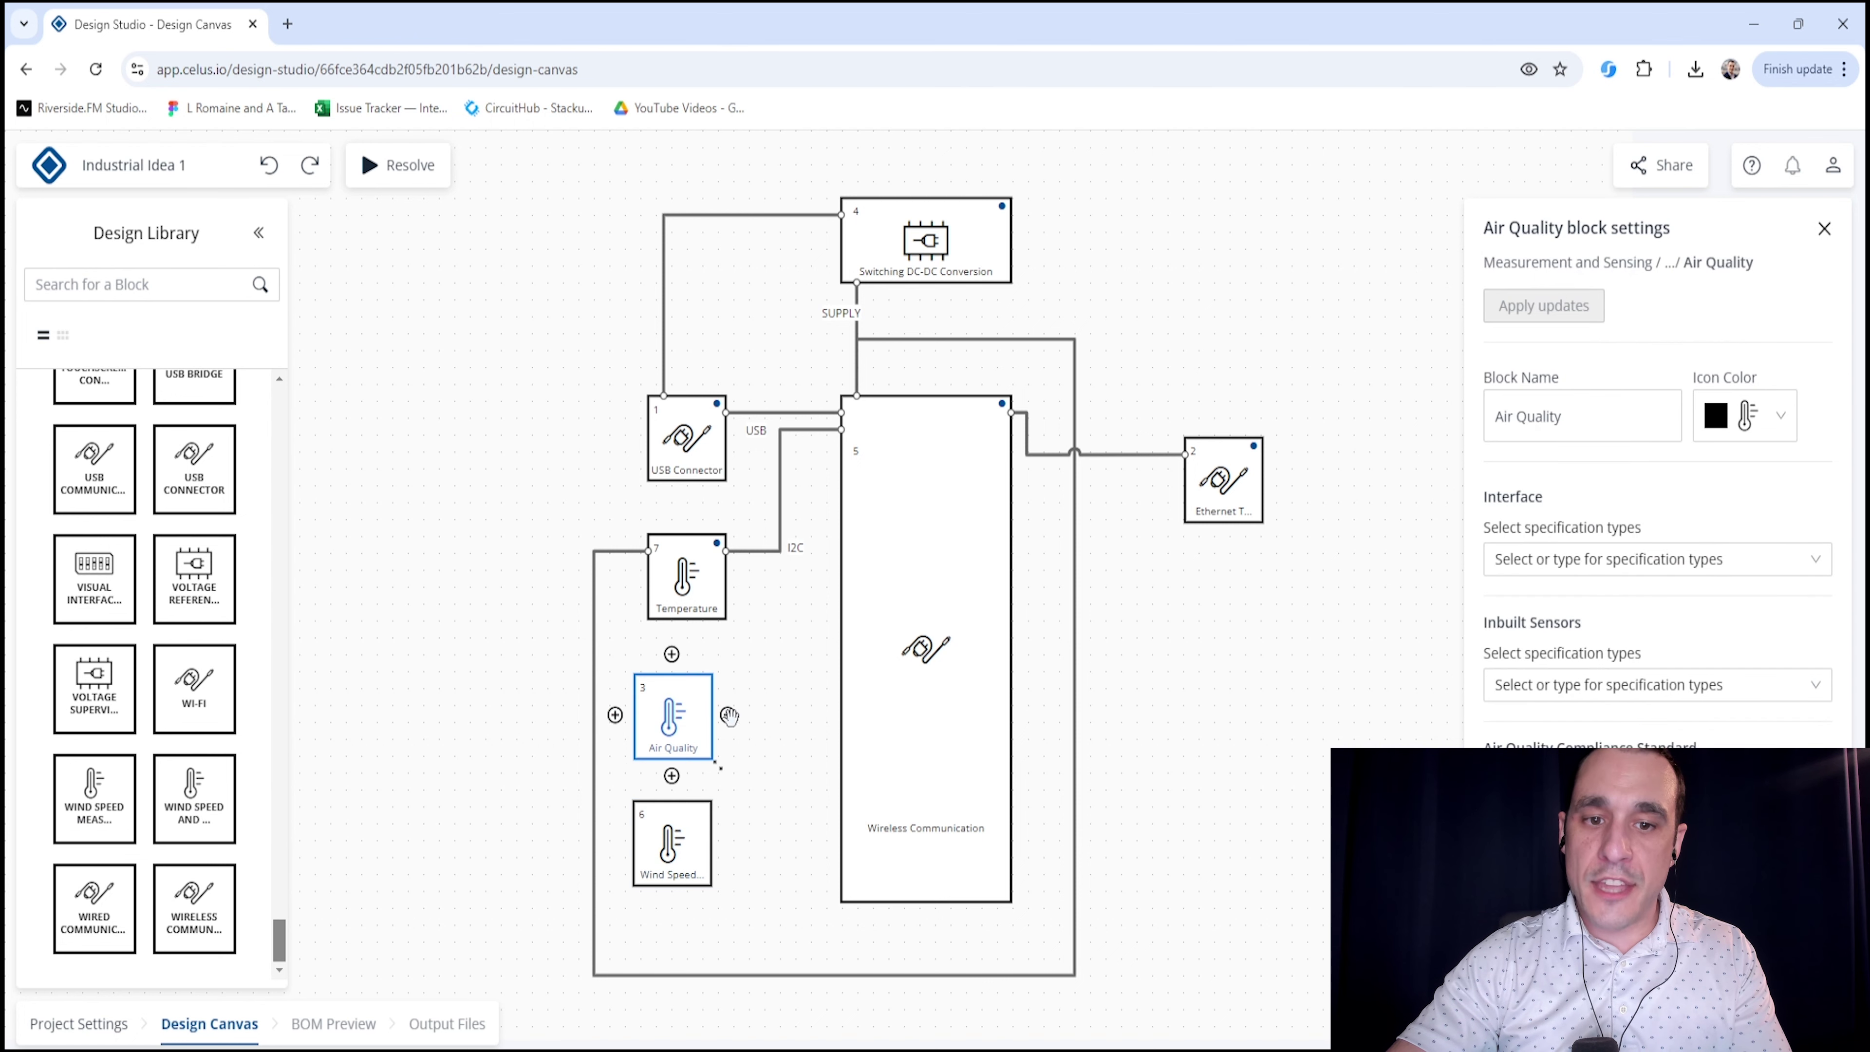
click(680, 847)
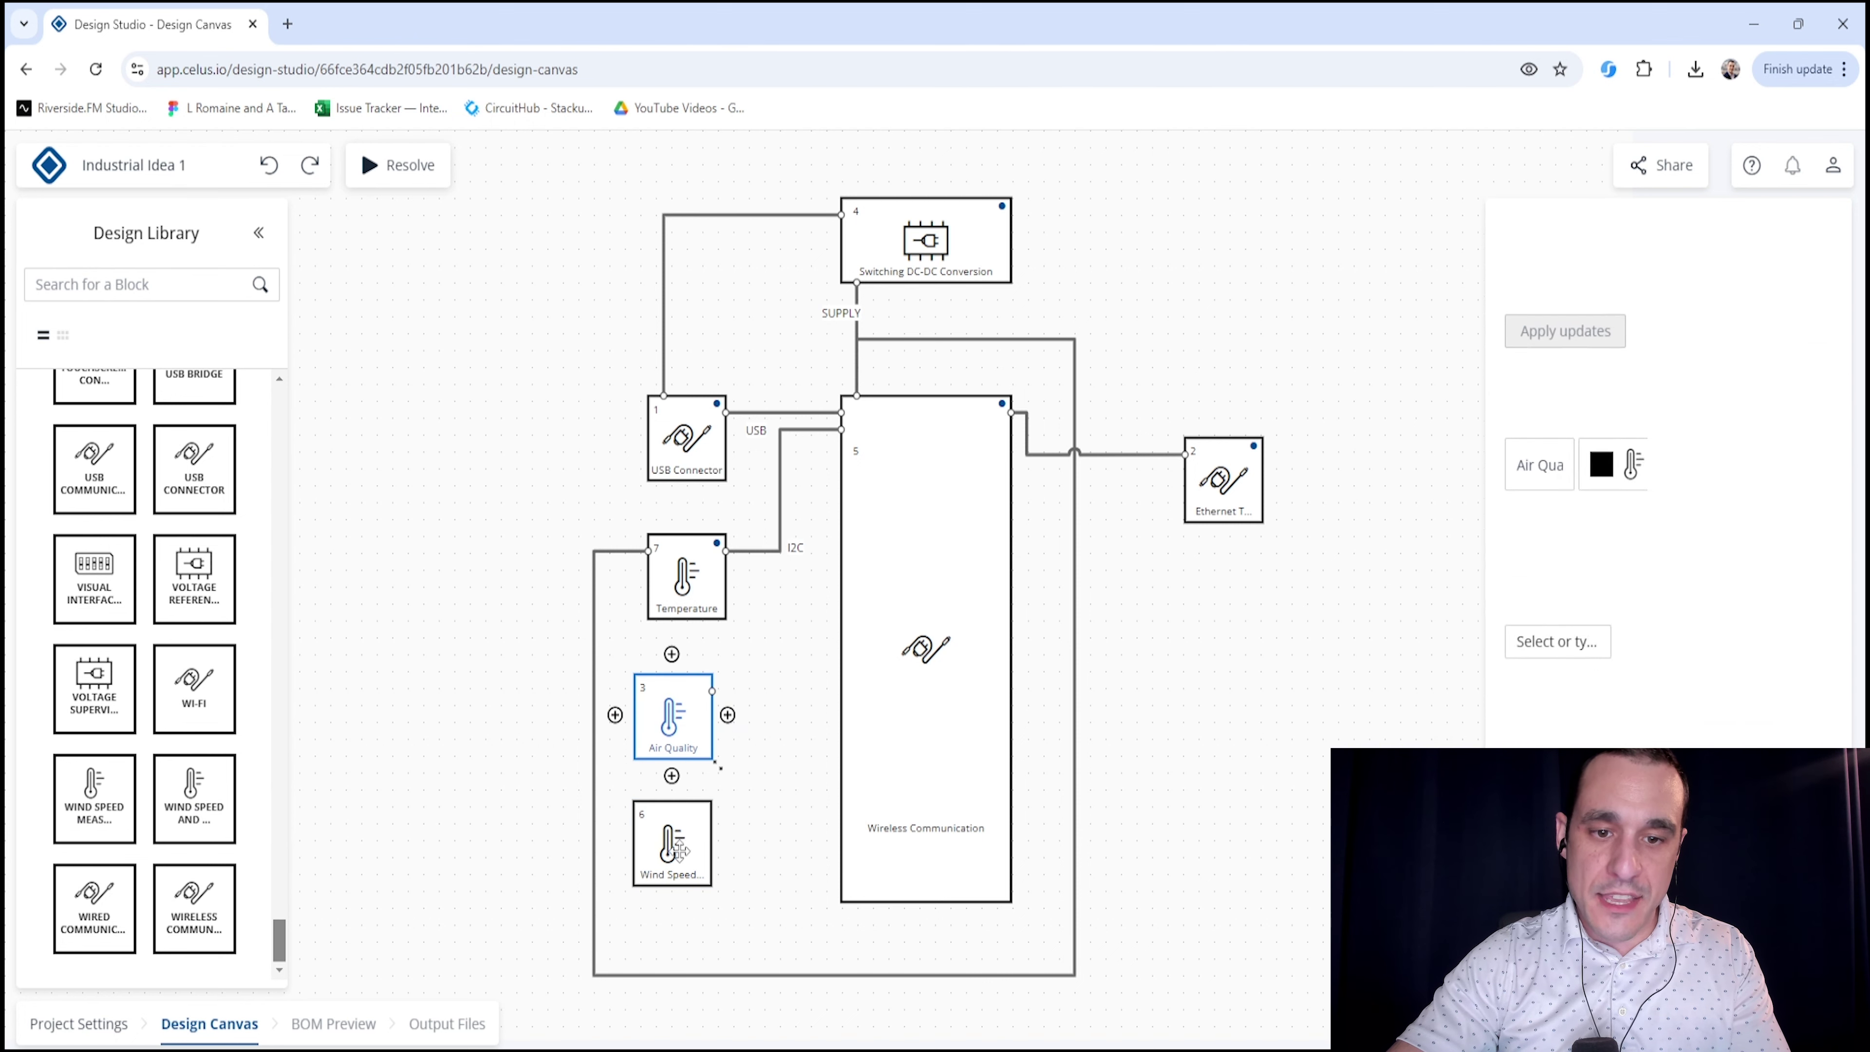
click(906, 752)
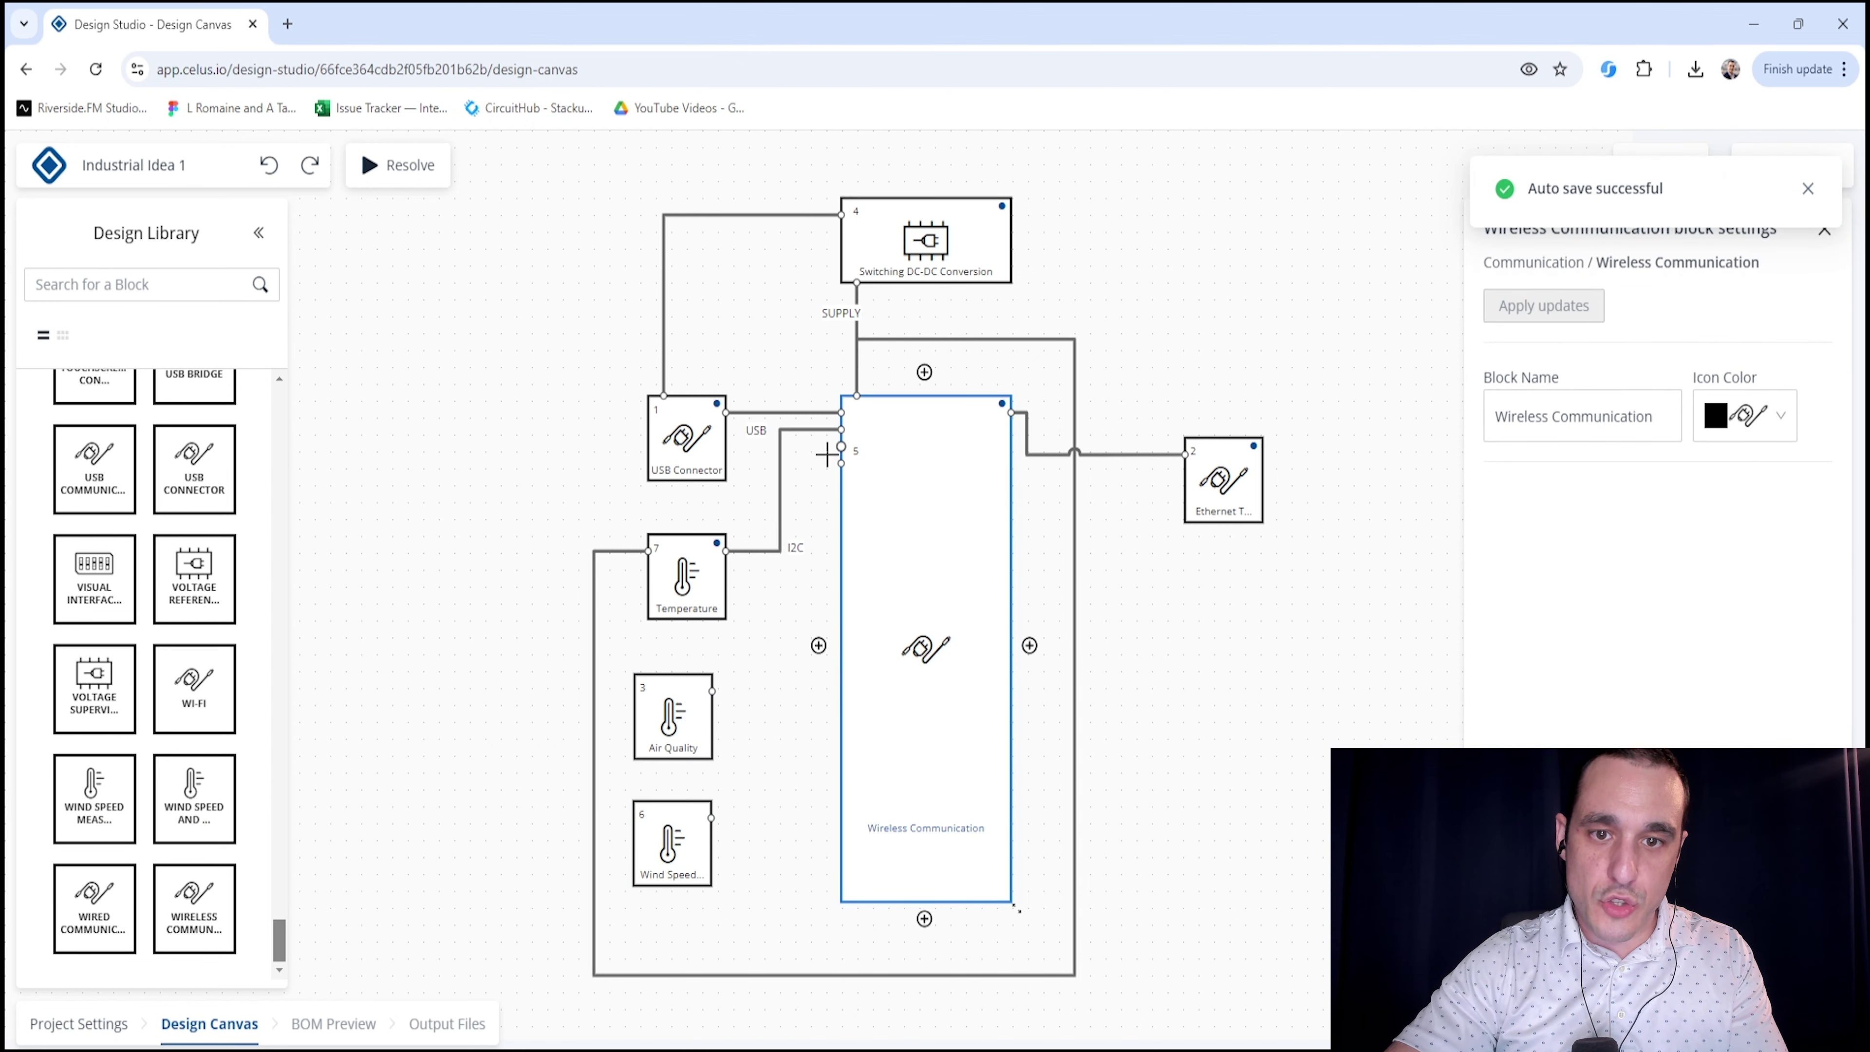
drag(826, 454, 713, 690)
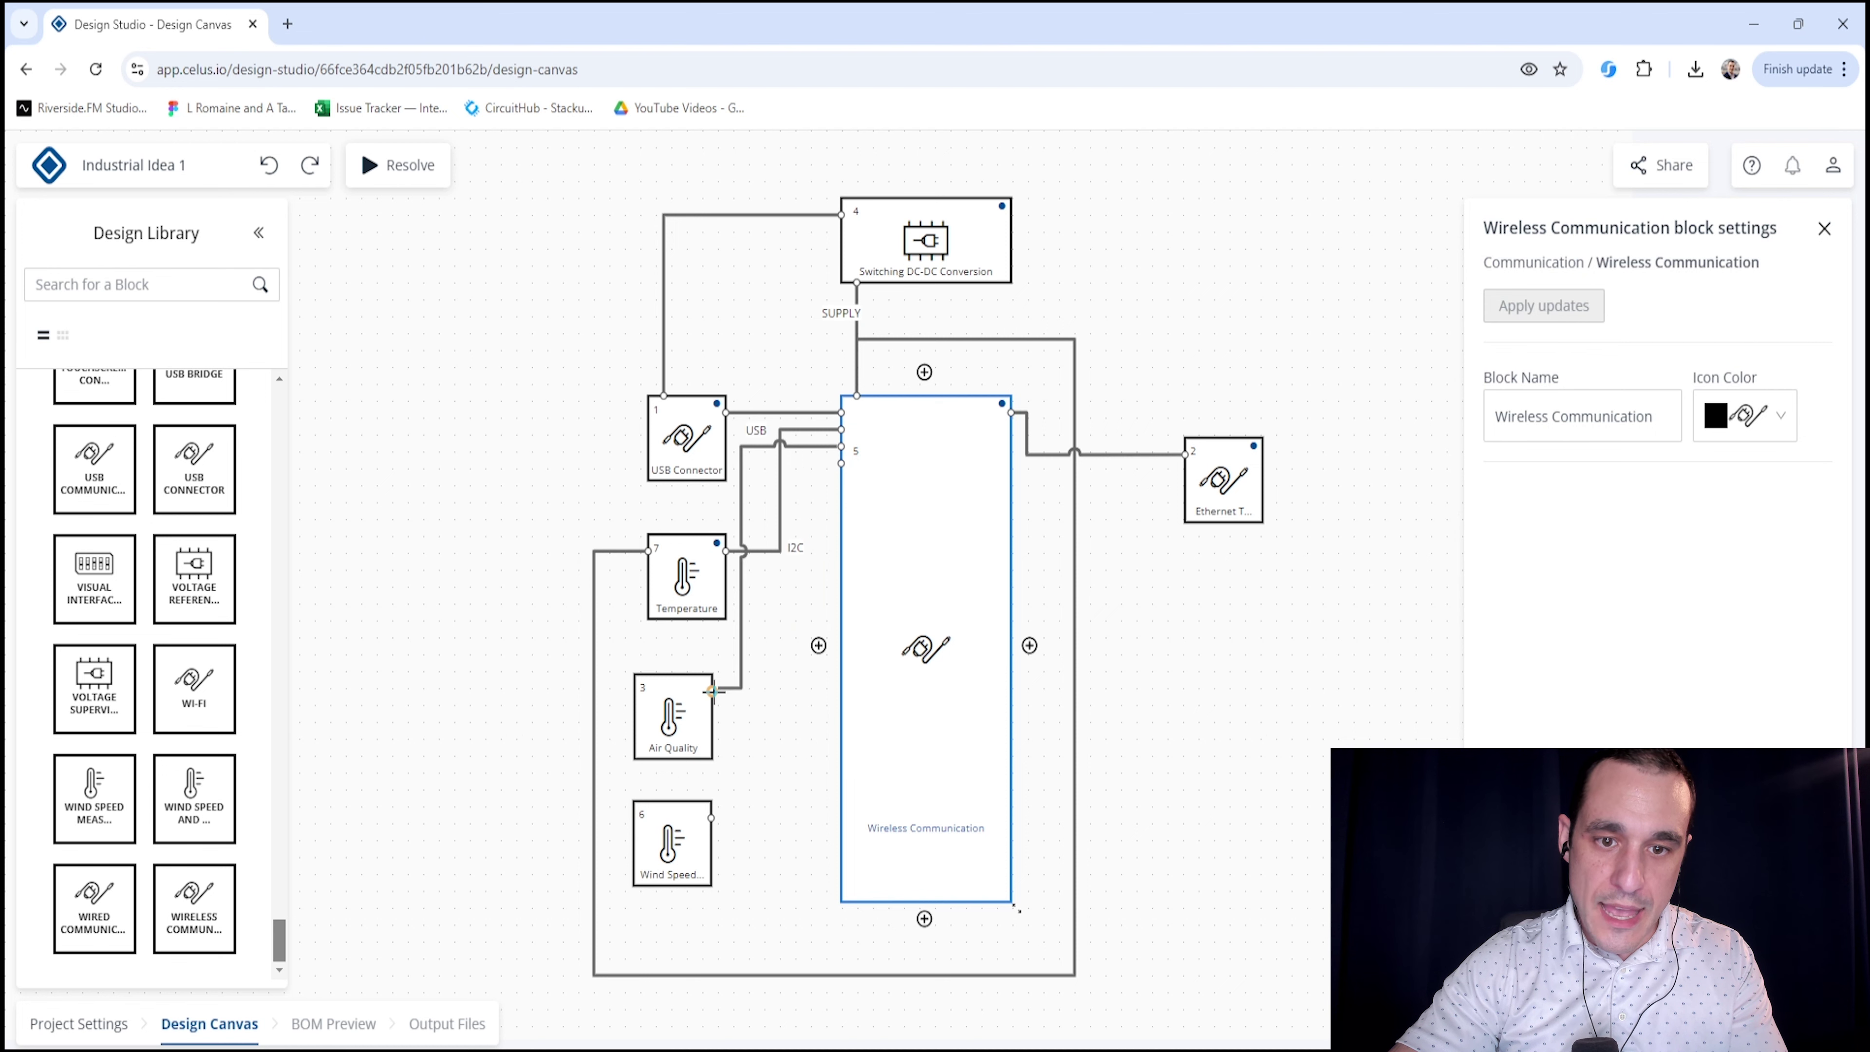
drag(736, 500, 795, 515)
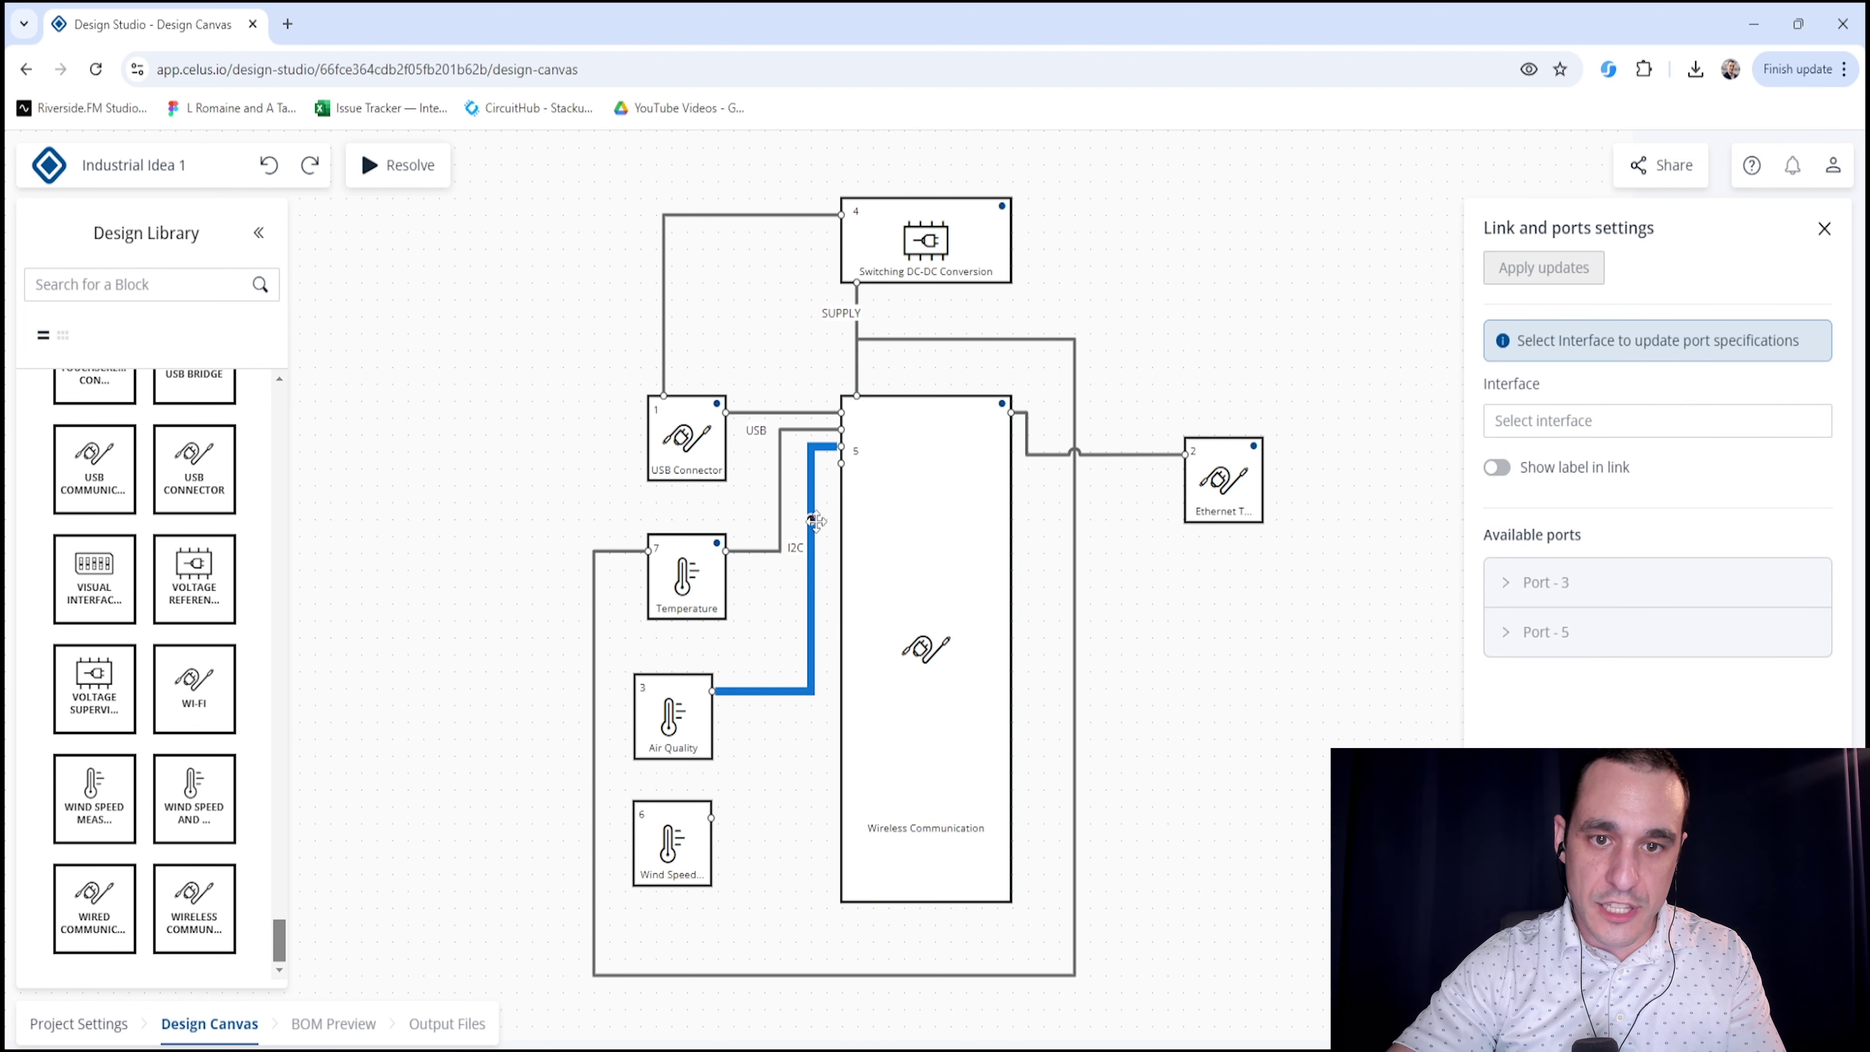
click(841, 468)
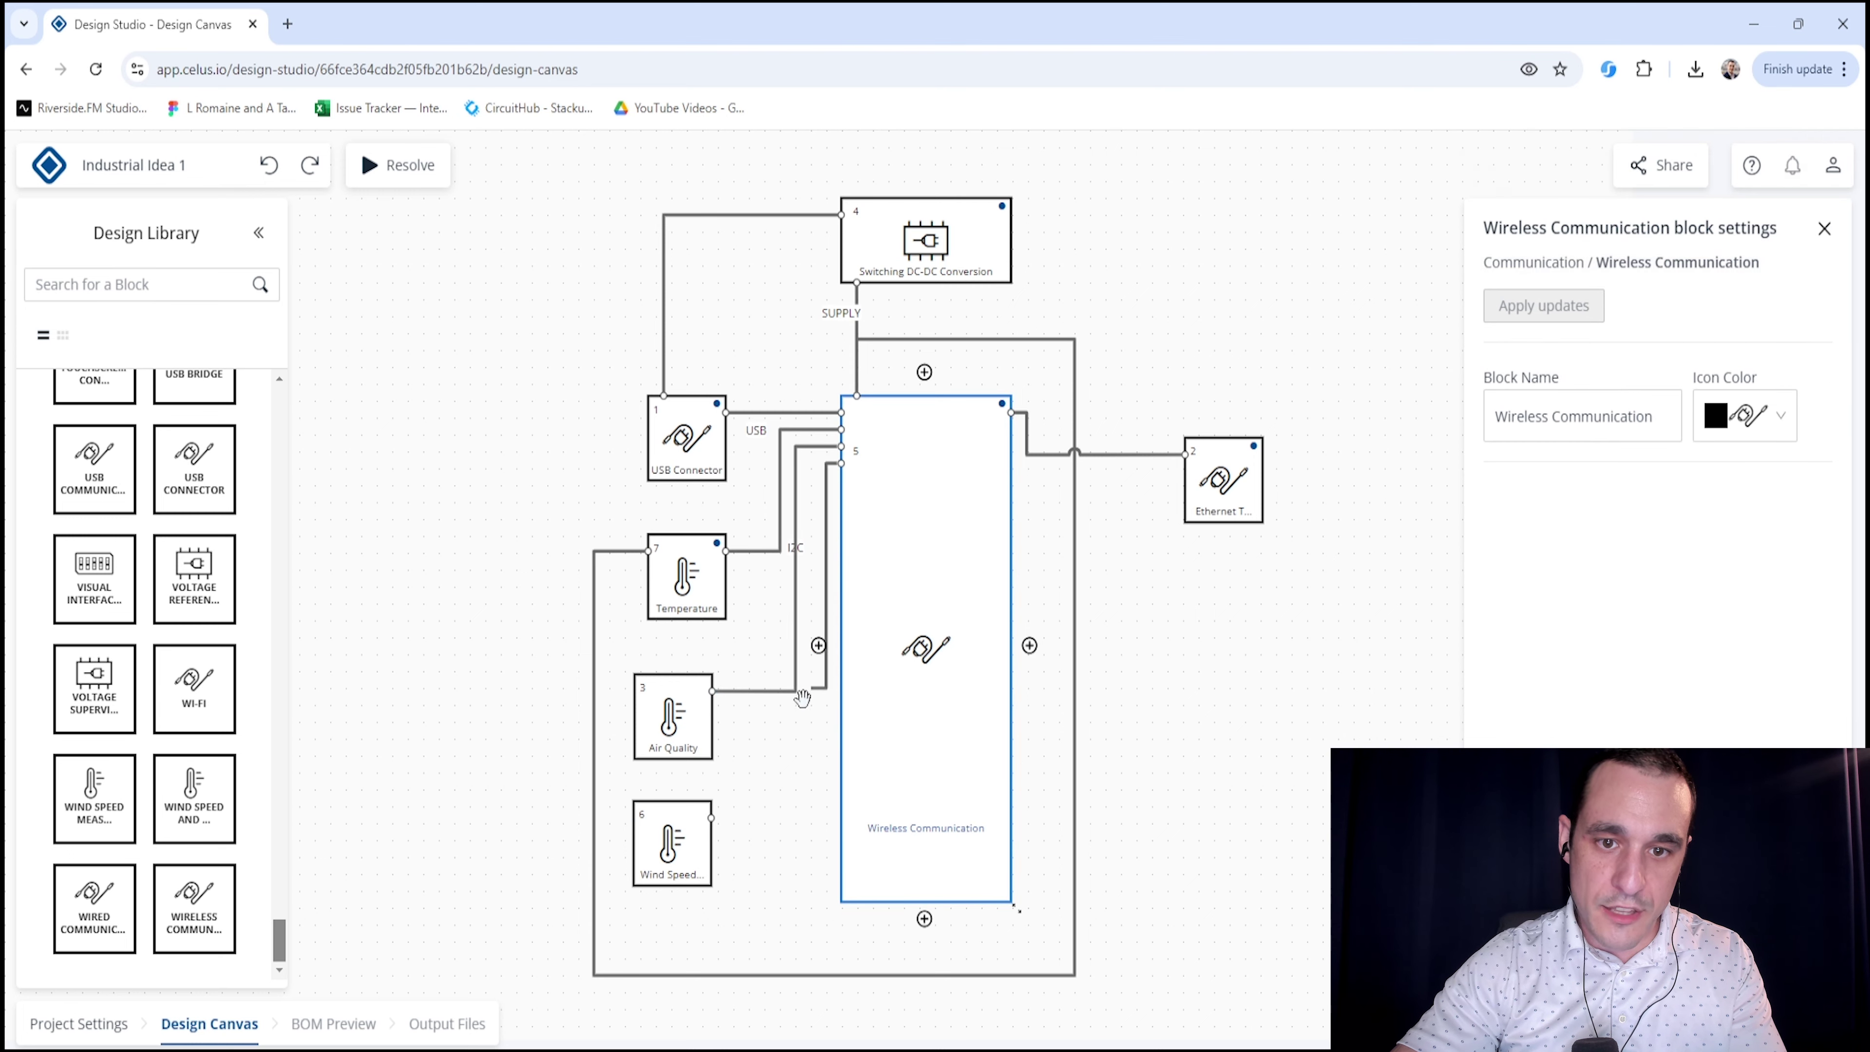
drag(801, 696, 712, 818)
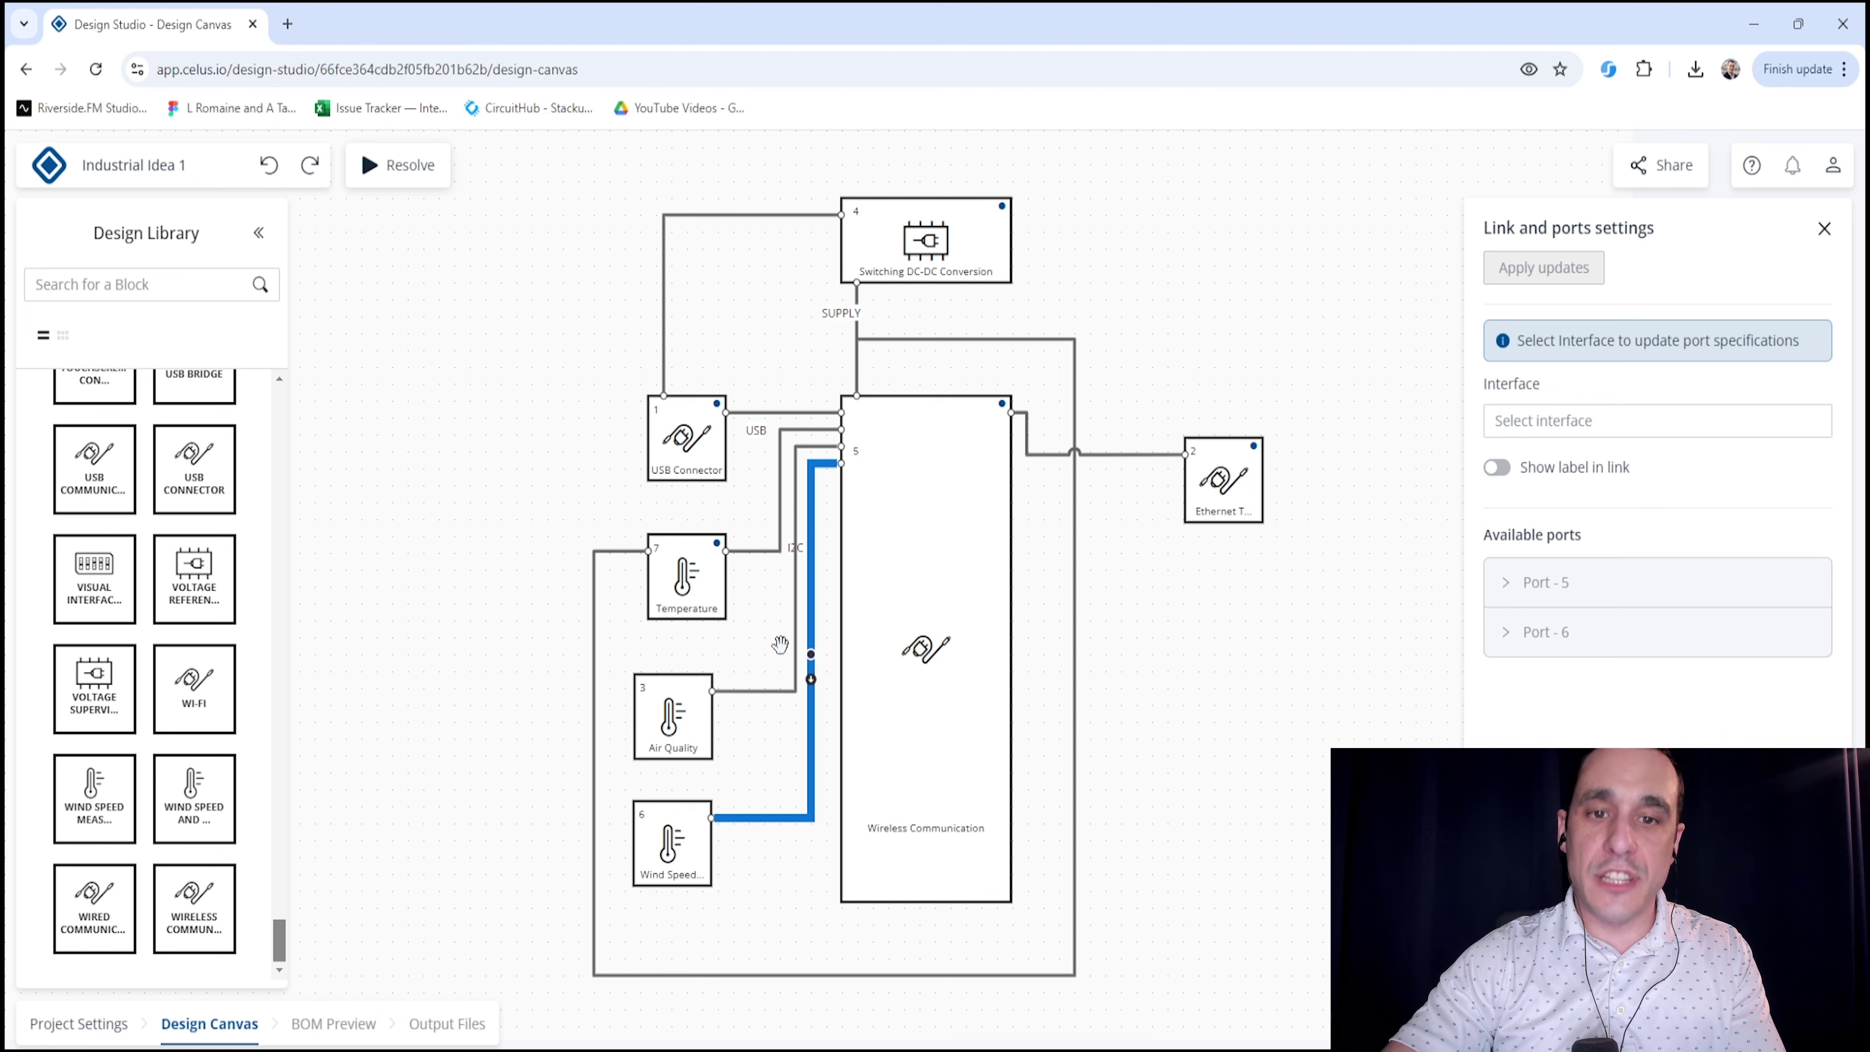
click(407, 178)
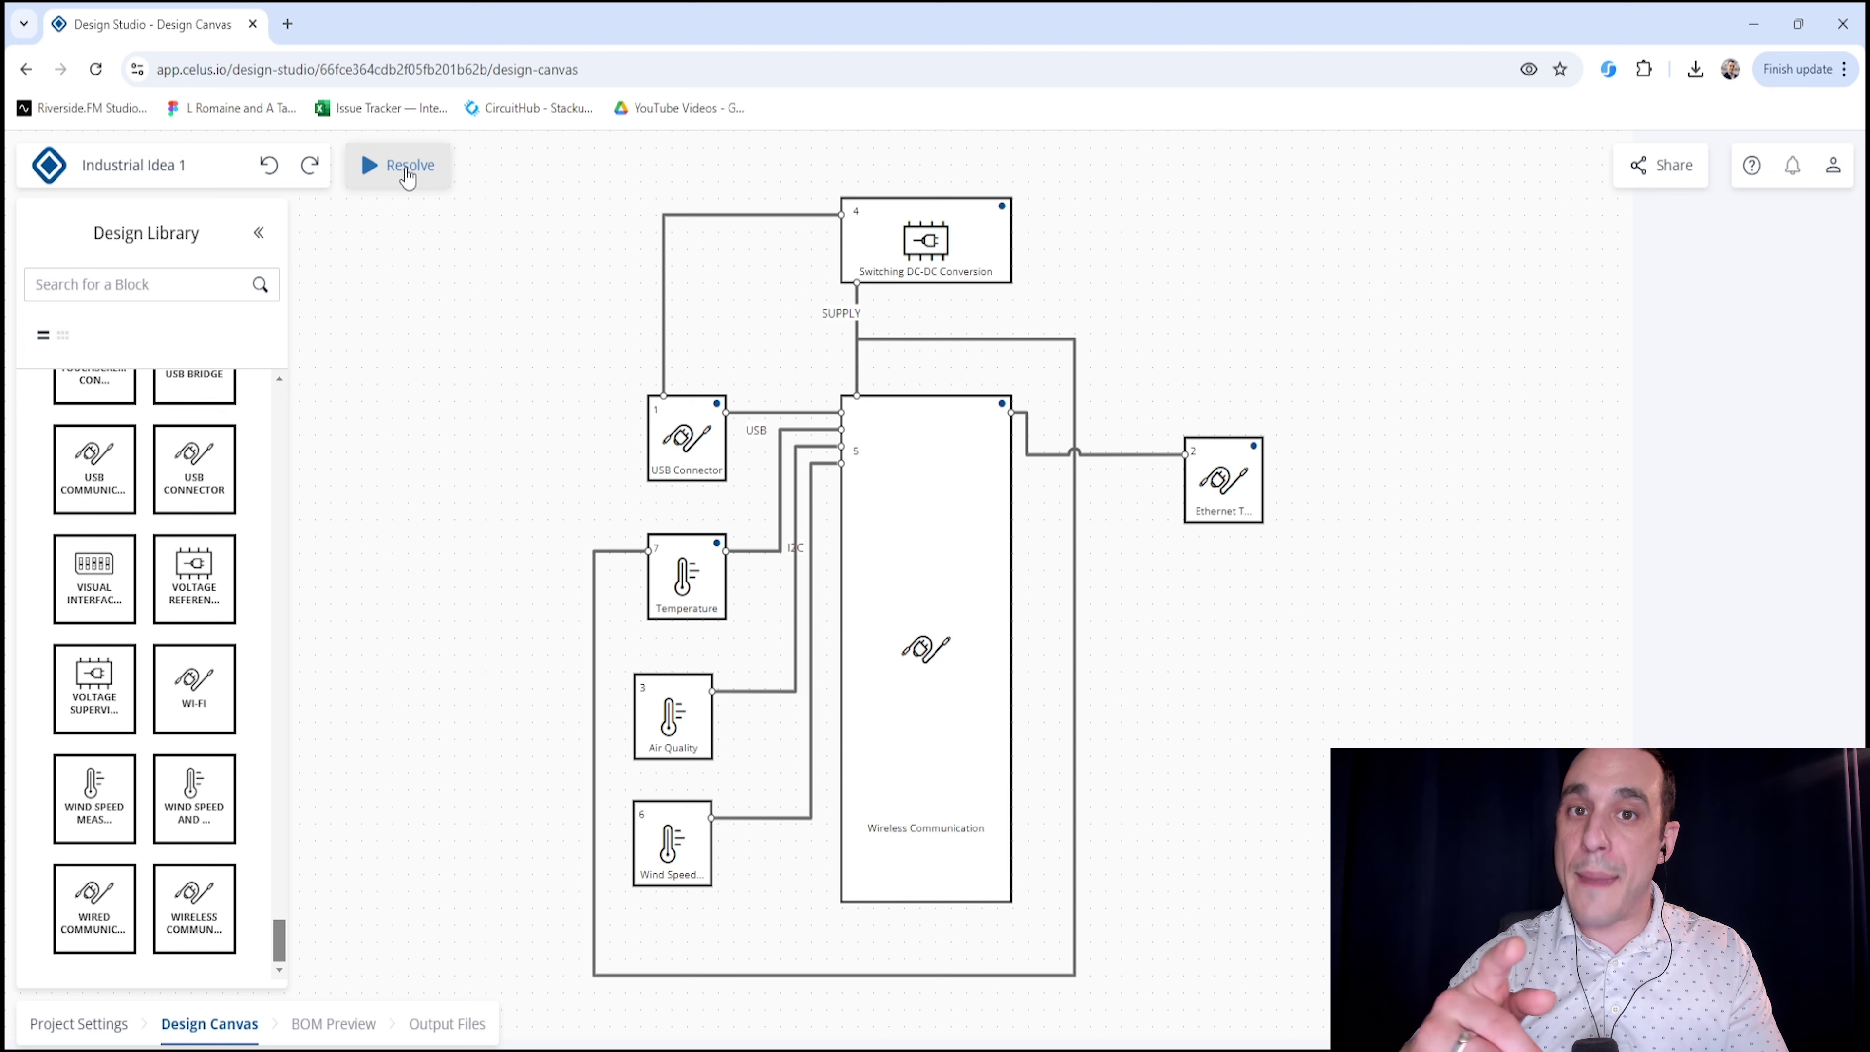
Resolve the design so every block, including the new sensors, gets a CUBO
click(407, 177)
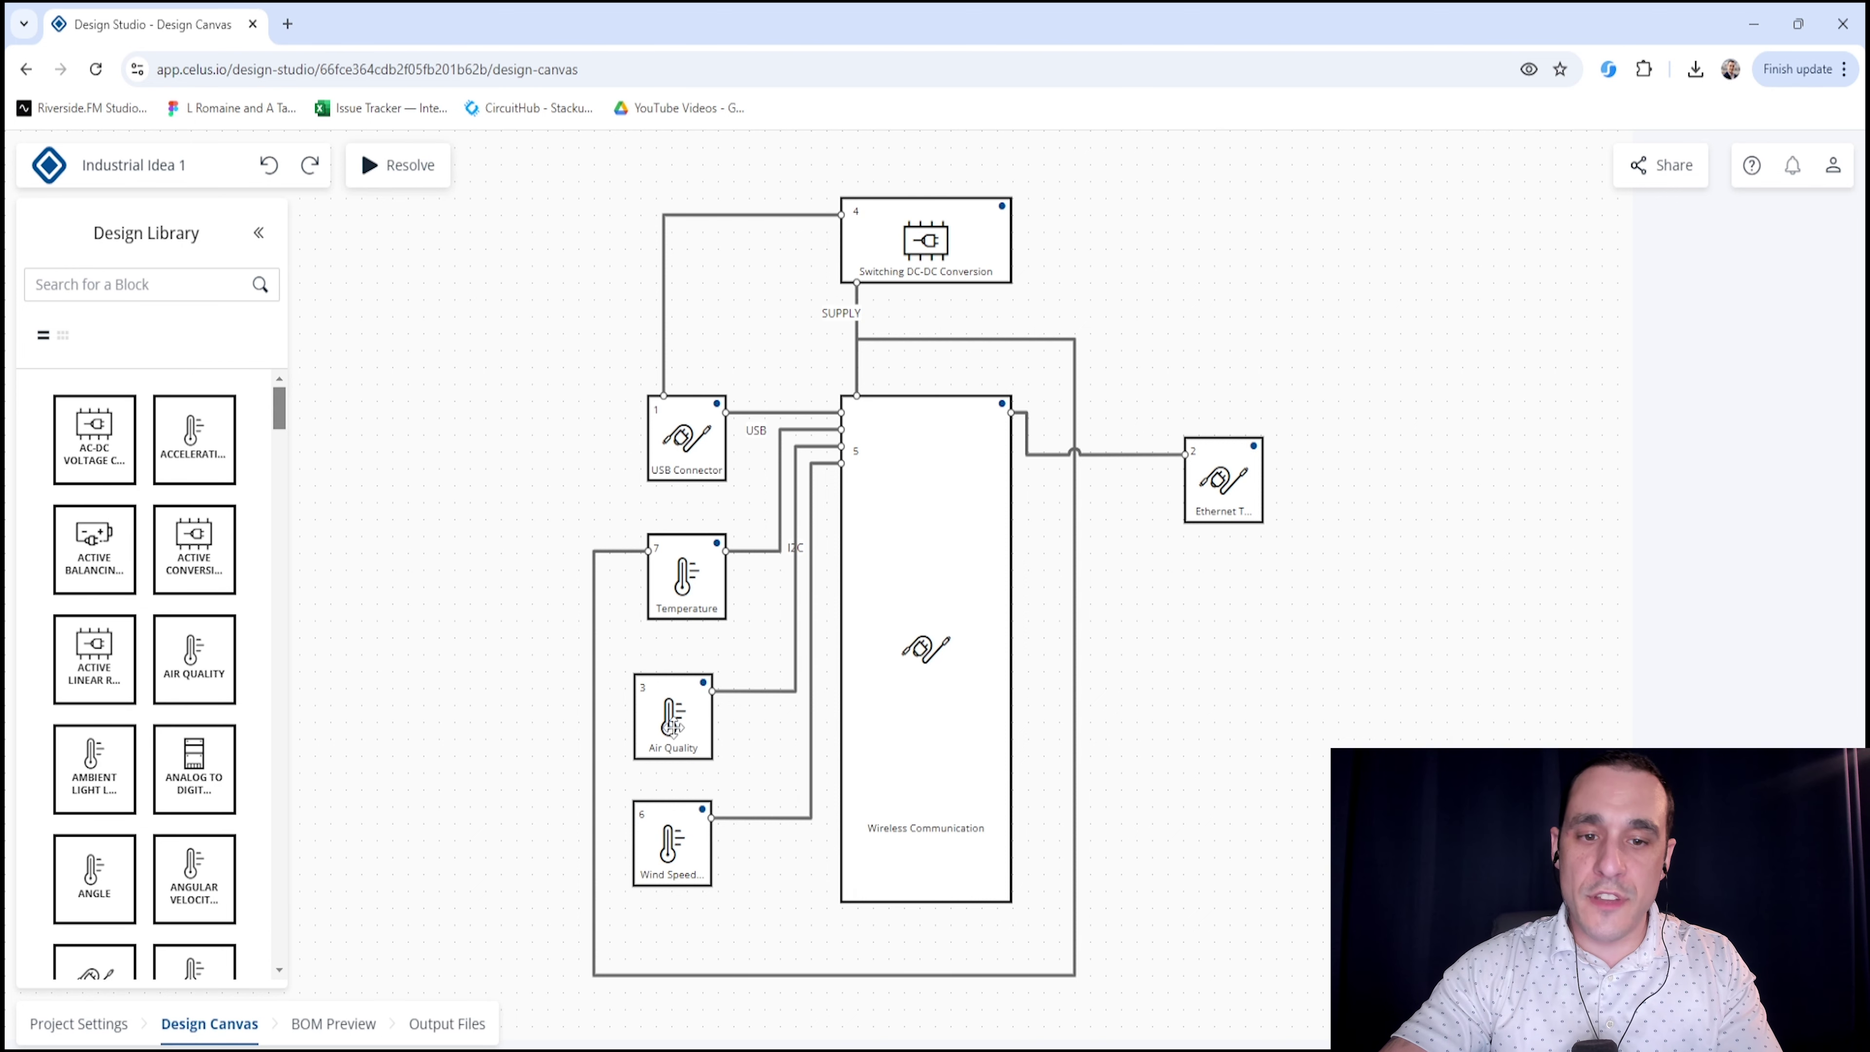
Bring up the action menu for the Air Quality block
right_click(669, 726)
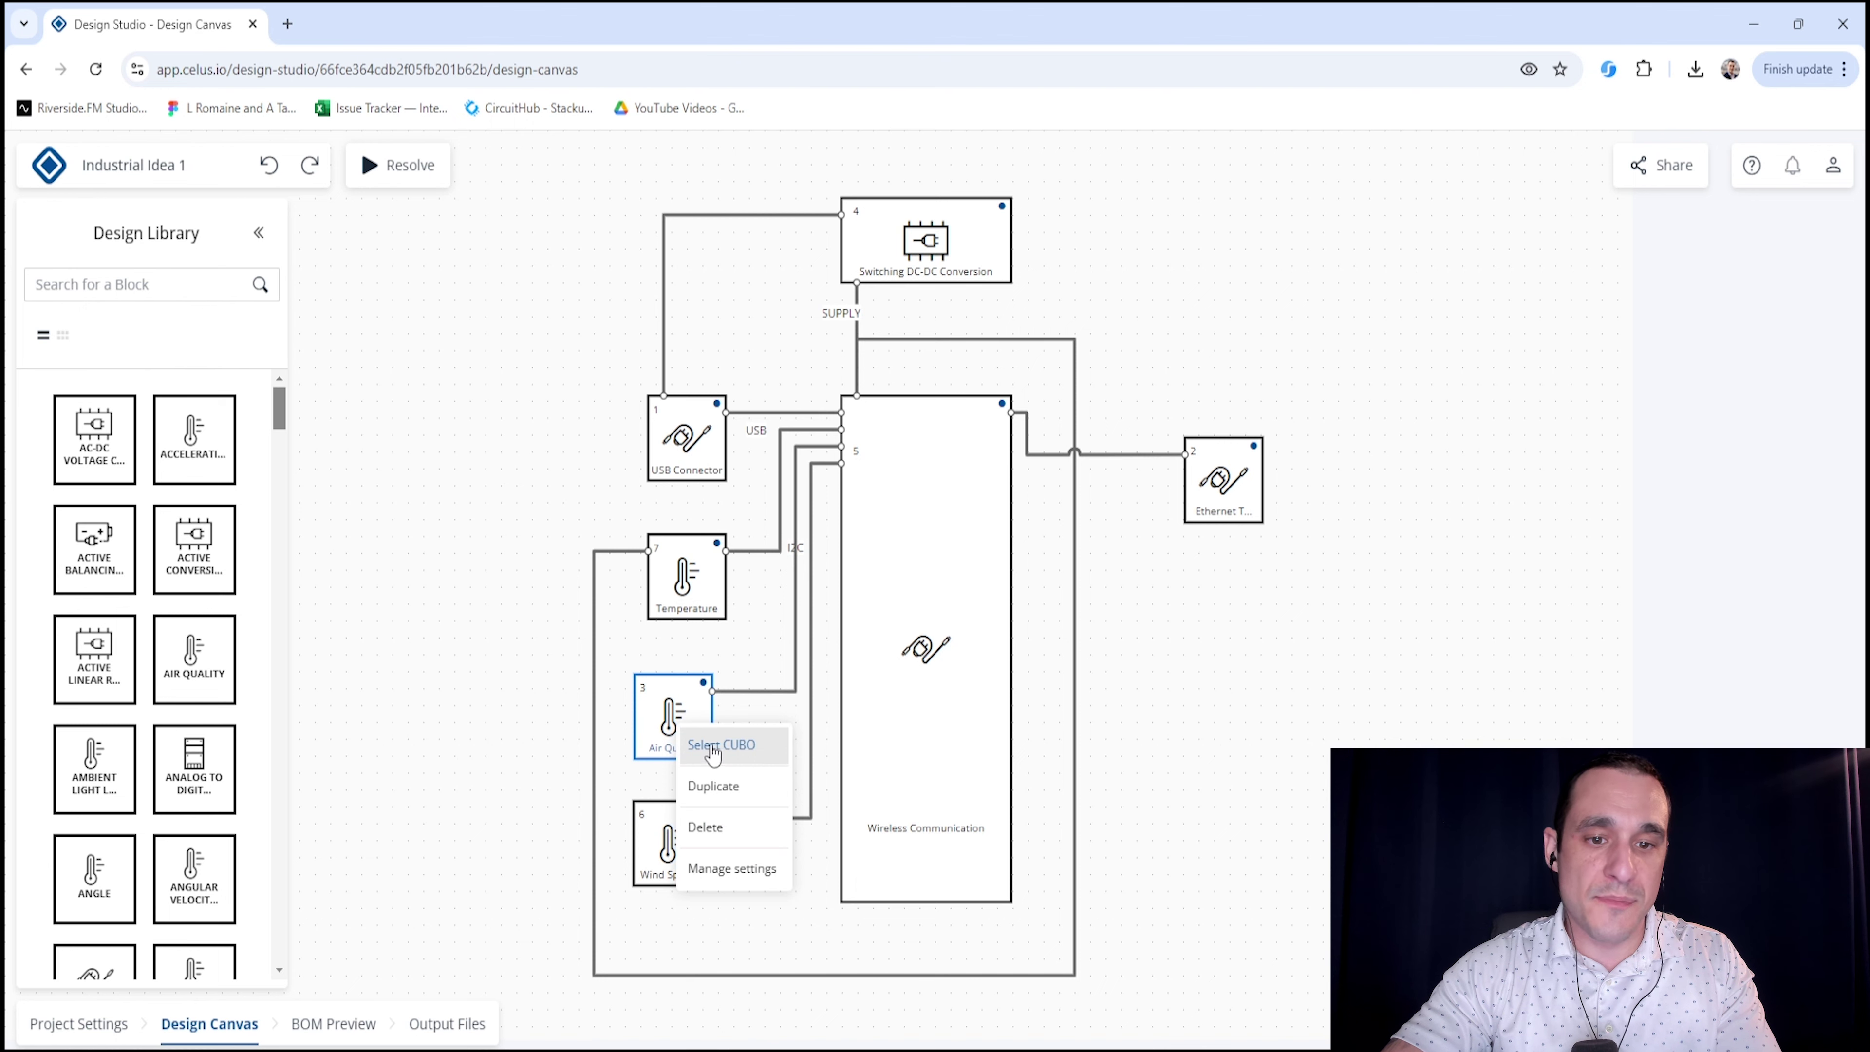
Choose Select CUBO for Air Quality, showing ZMOD4410AI1R Refrigeration air quality sensor V1 as default
click(746, 748)
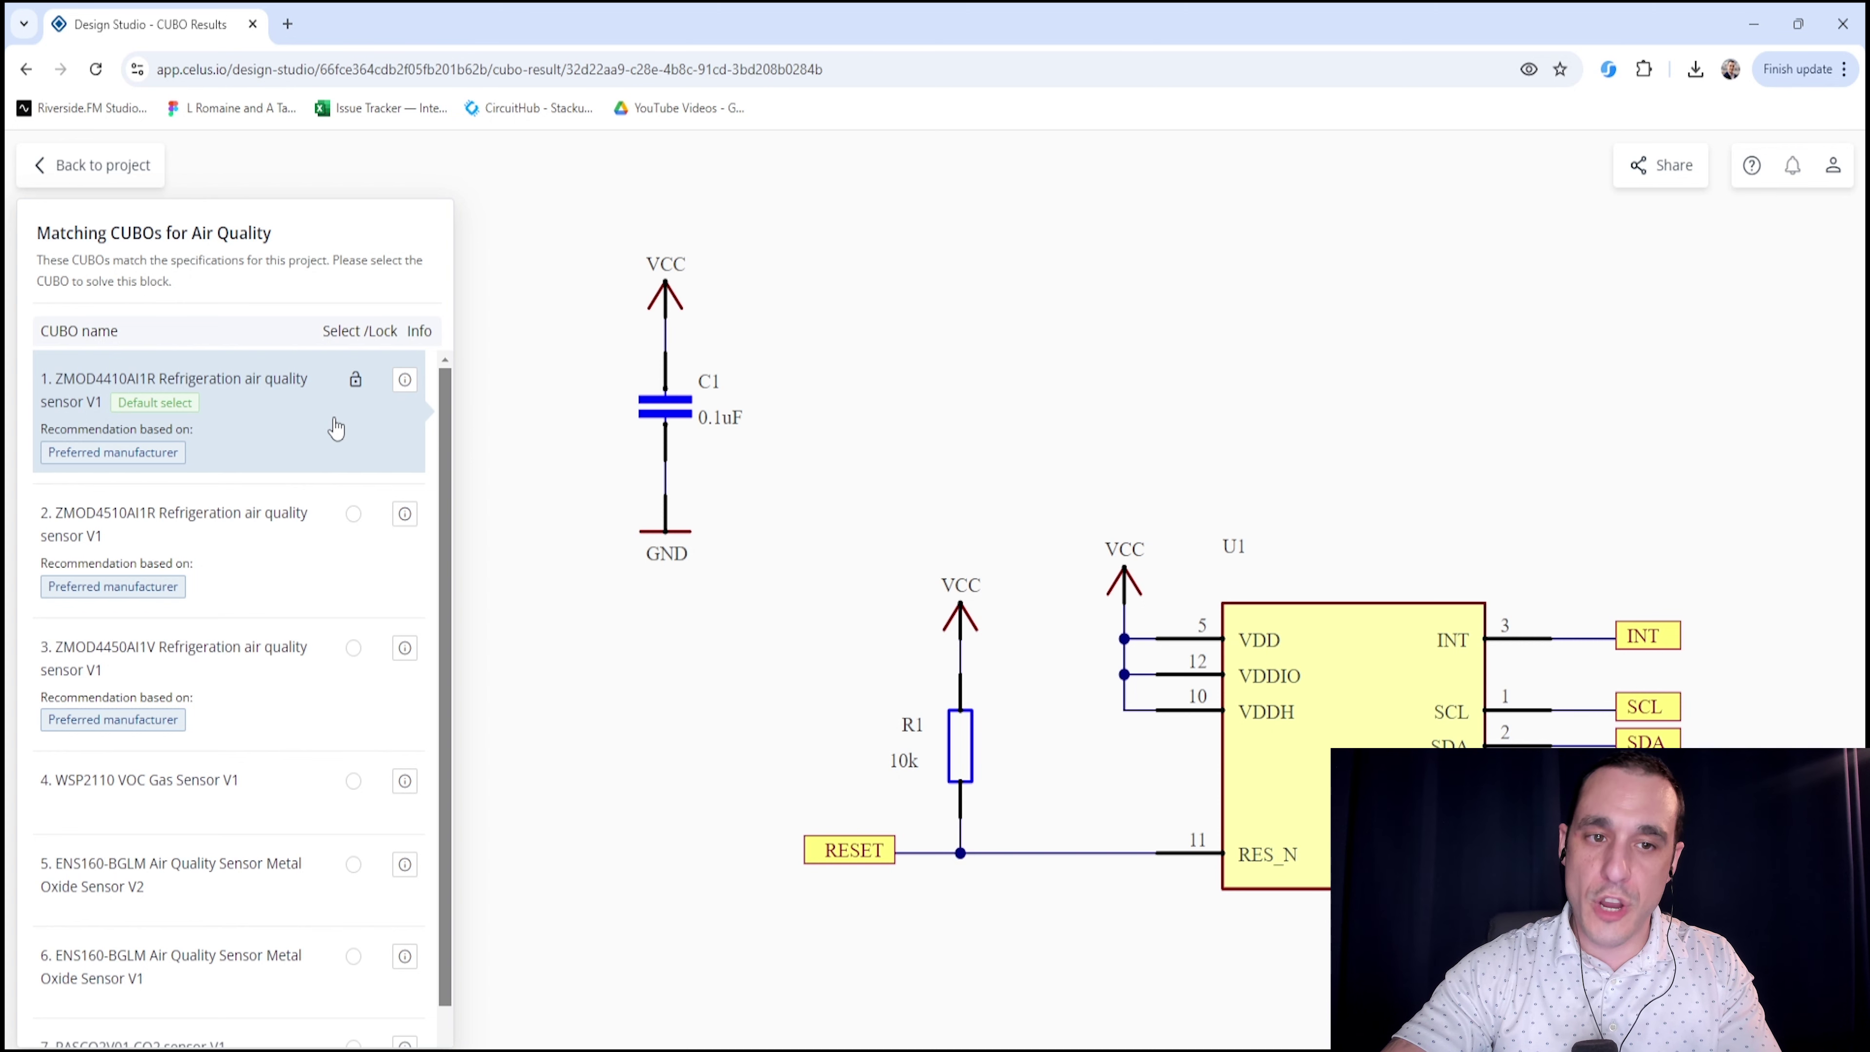
Inspect the ZMOD4410AI1R details and full-size schematic, then return to the Industrial Idea 1 canvas
click(404, 380)
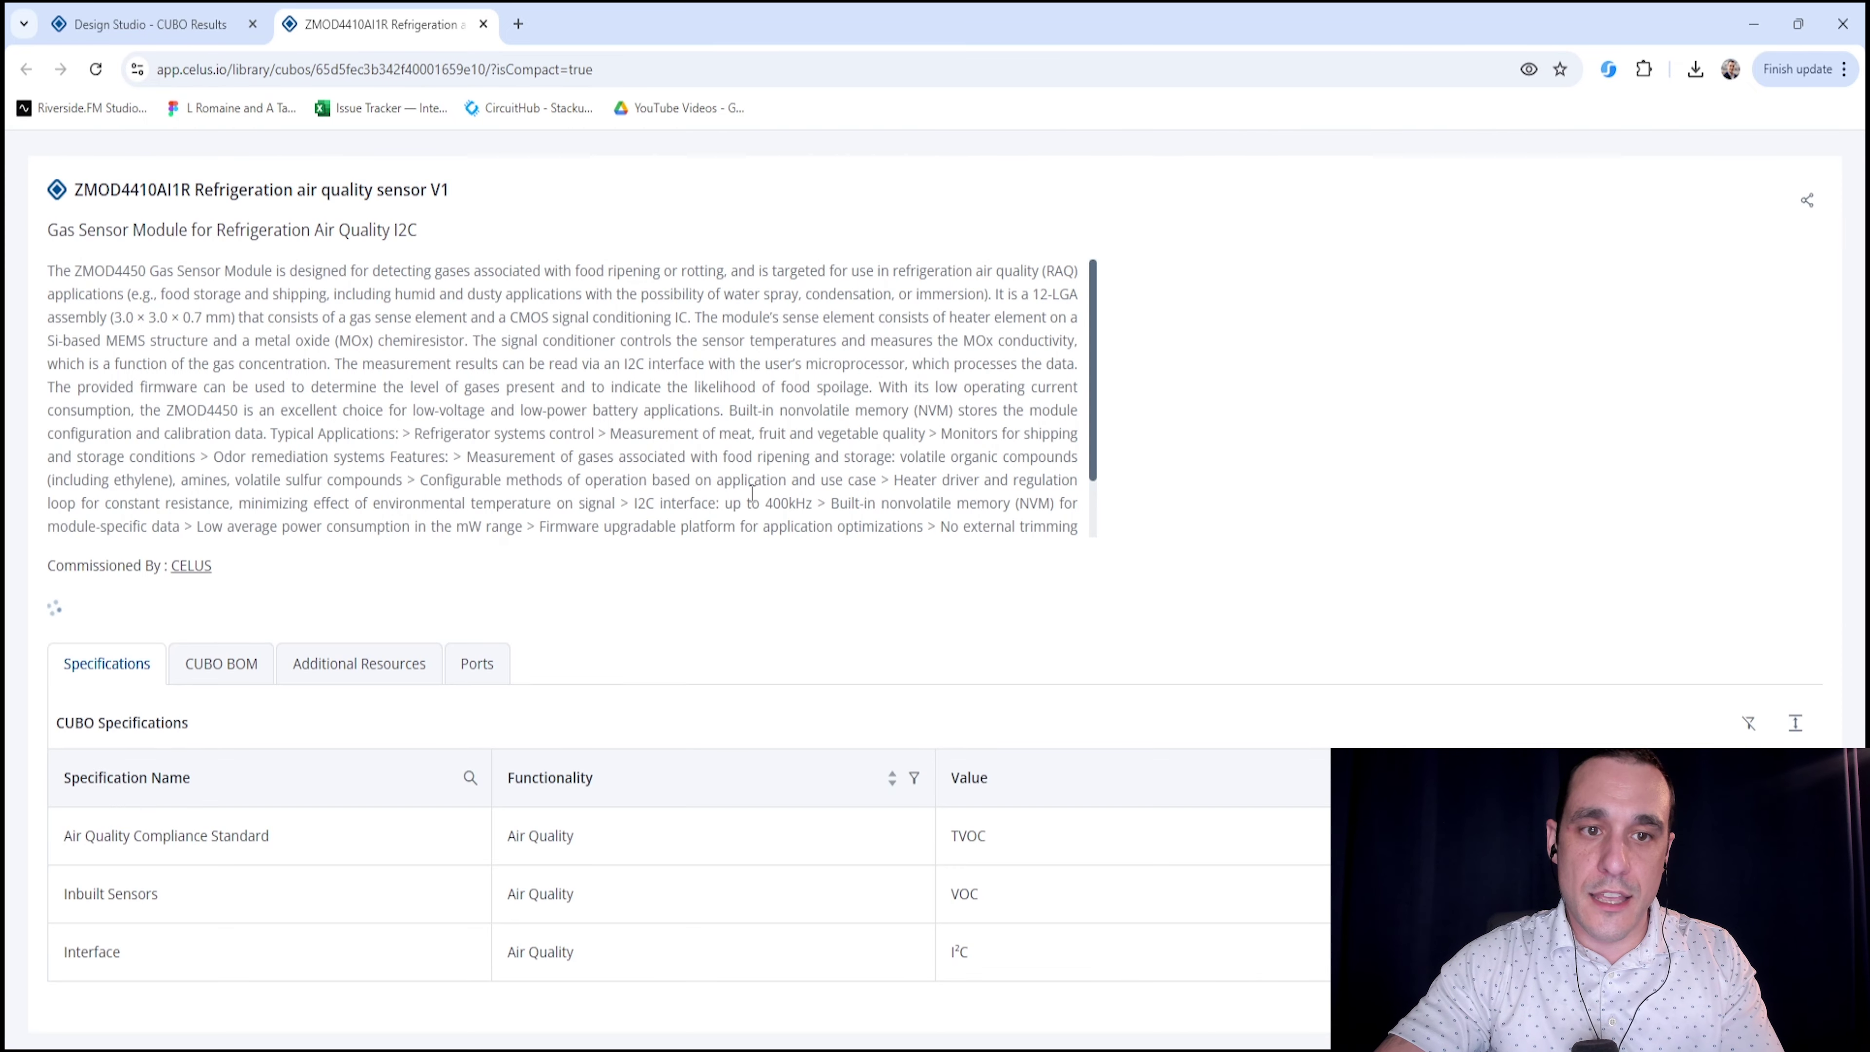
click(1509, 369)
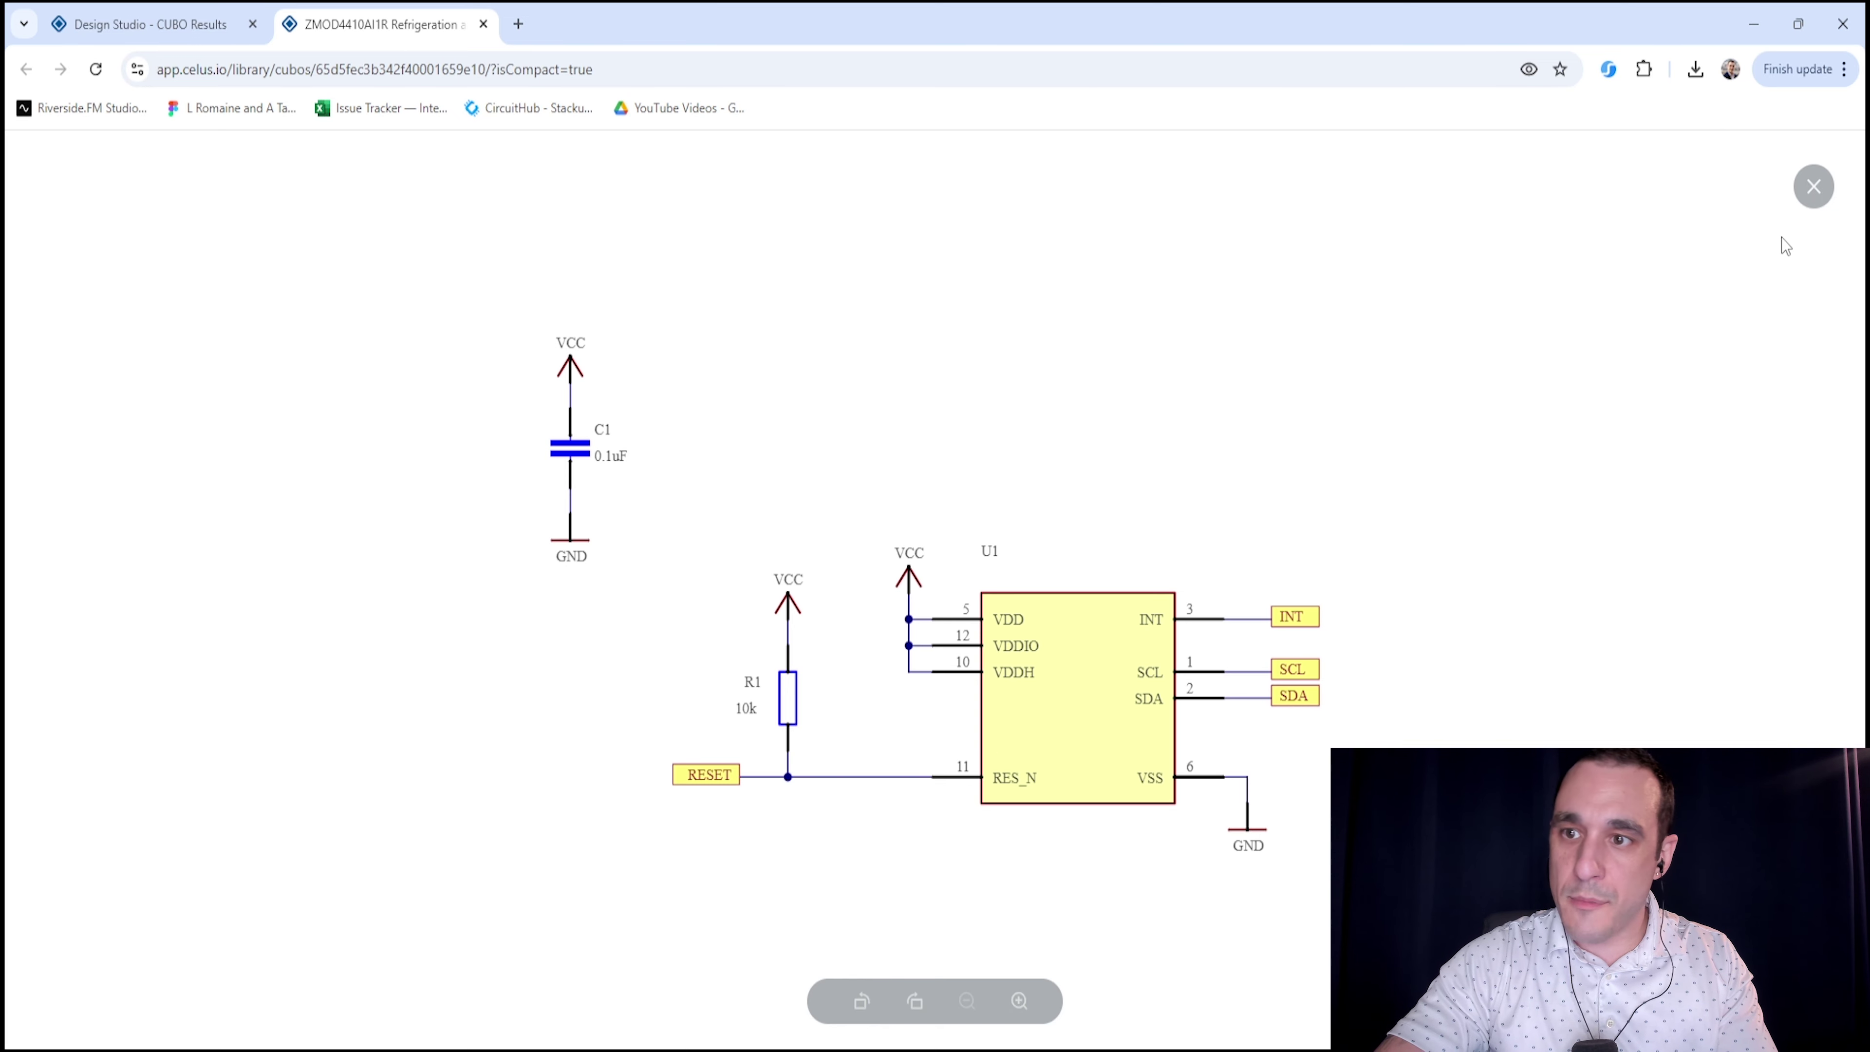
click(1805, 197)
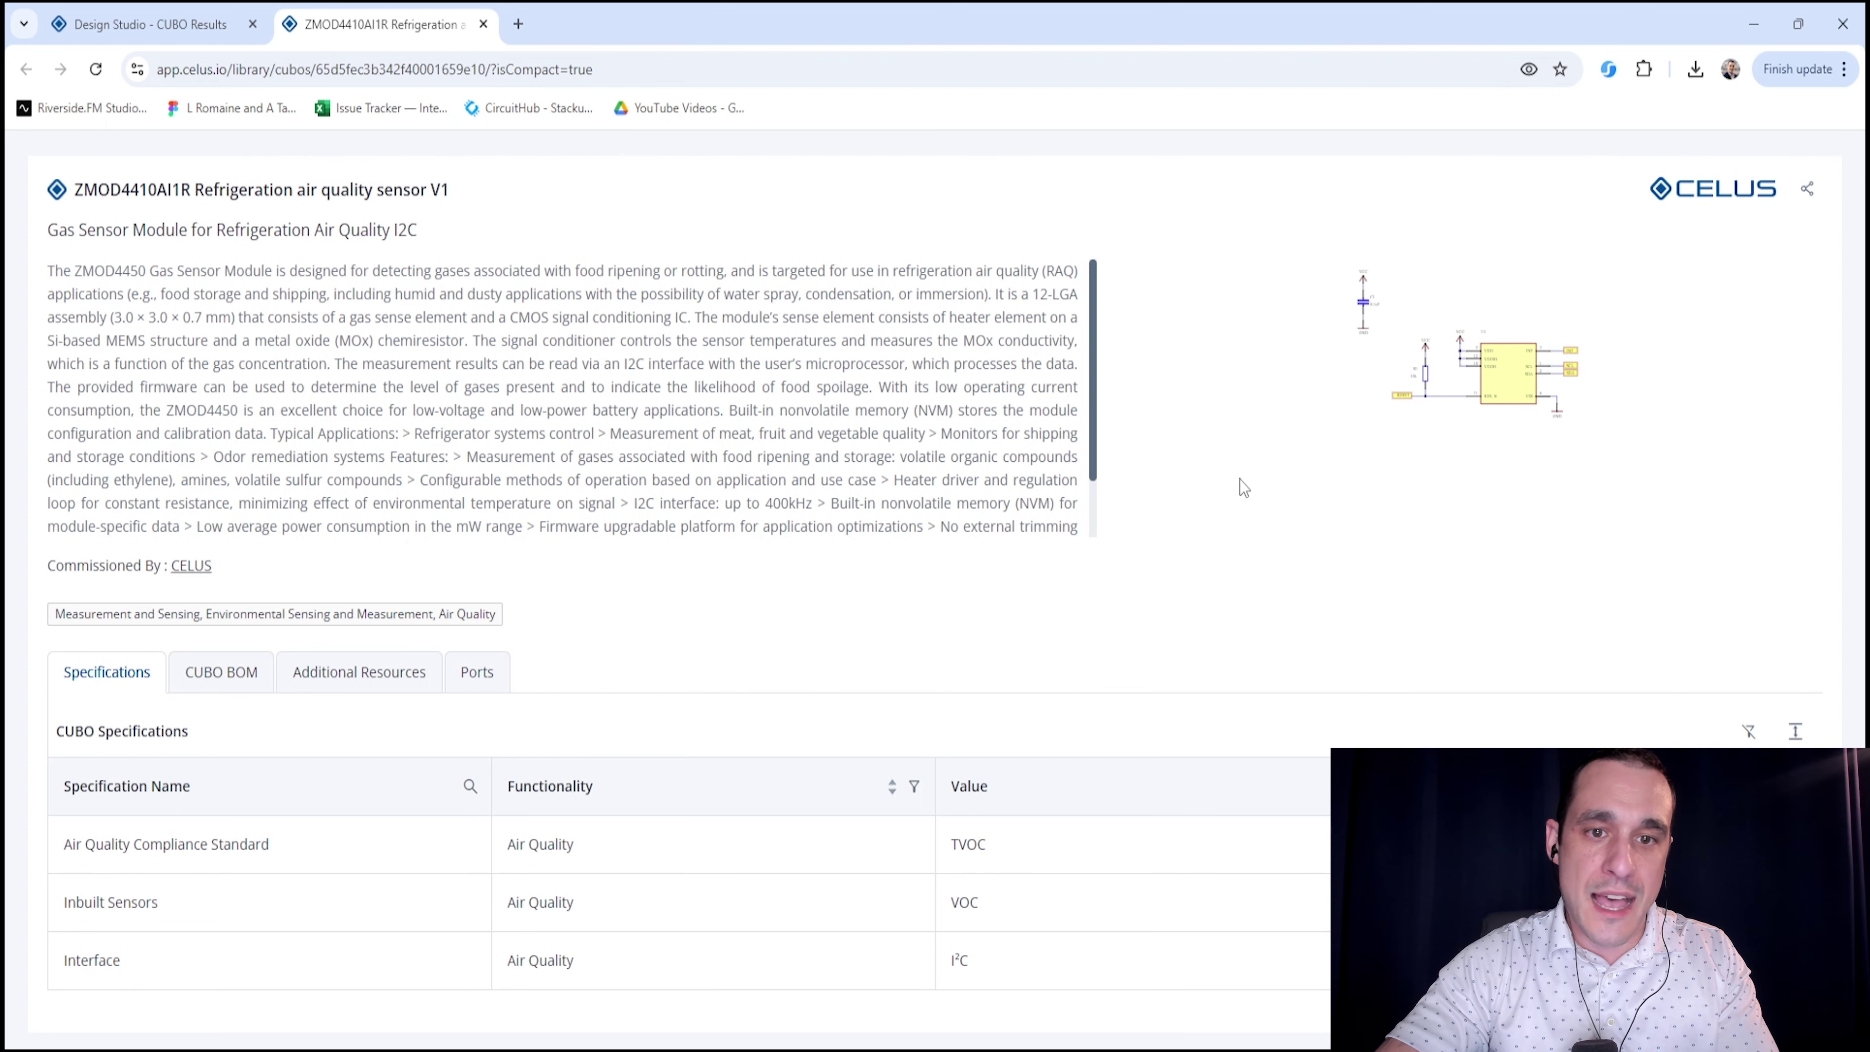
key(ctrl+w)
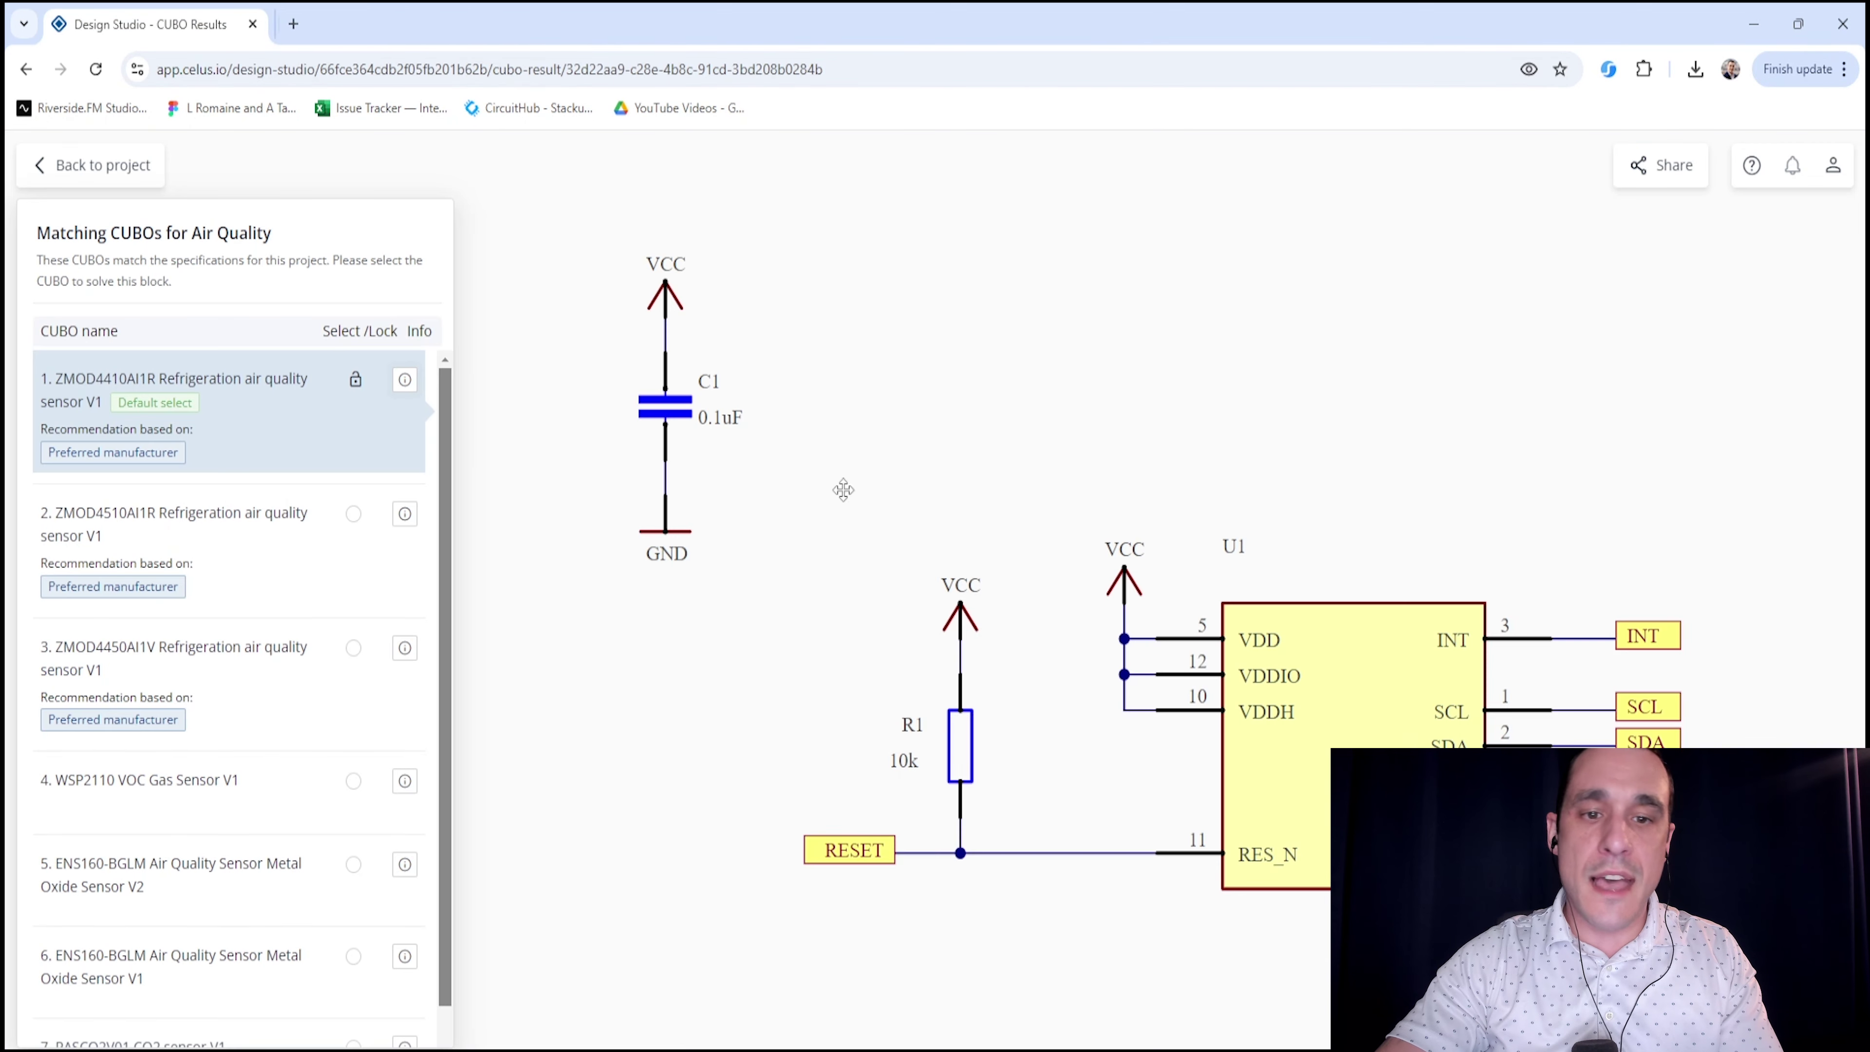
click(118, 166)
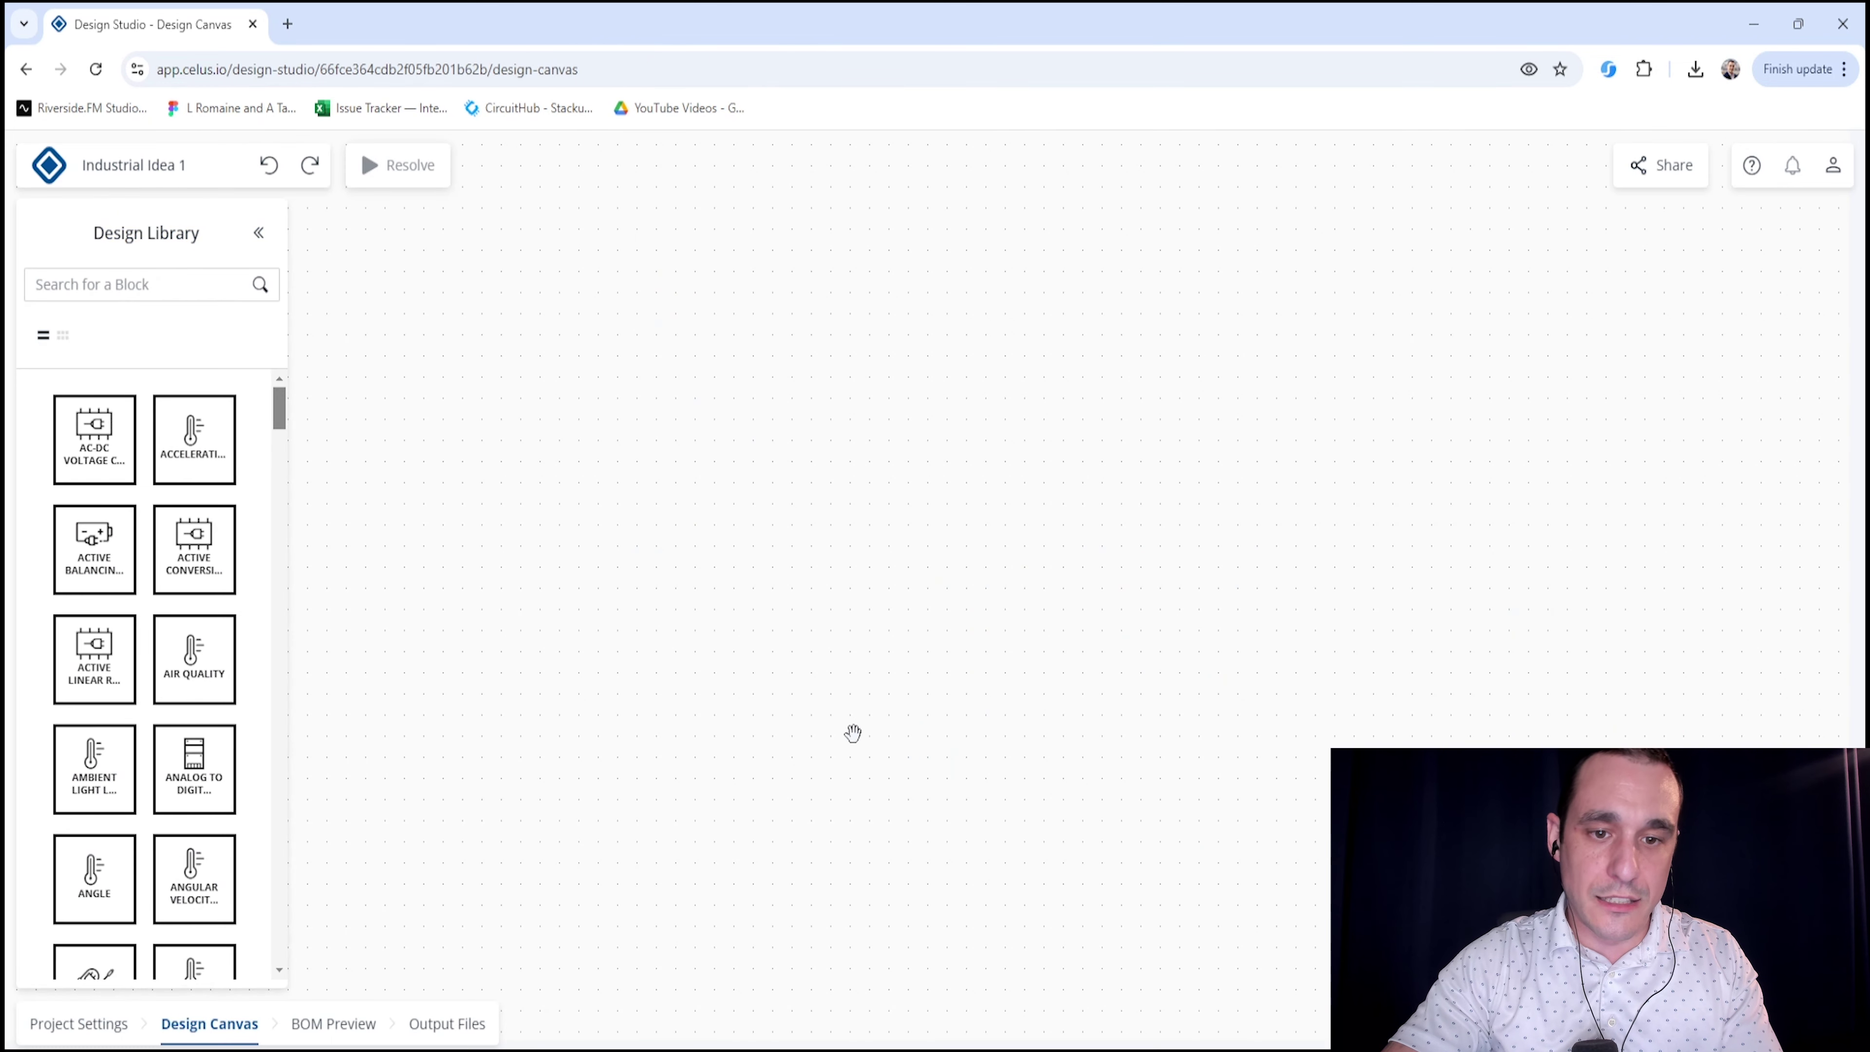
List Wind Speed Measurement CUBOs and open the FS3000-1015 Air Velocity Sensor Module details
right_click(766, 749)
click(795, 770)
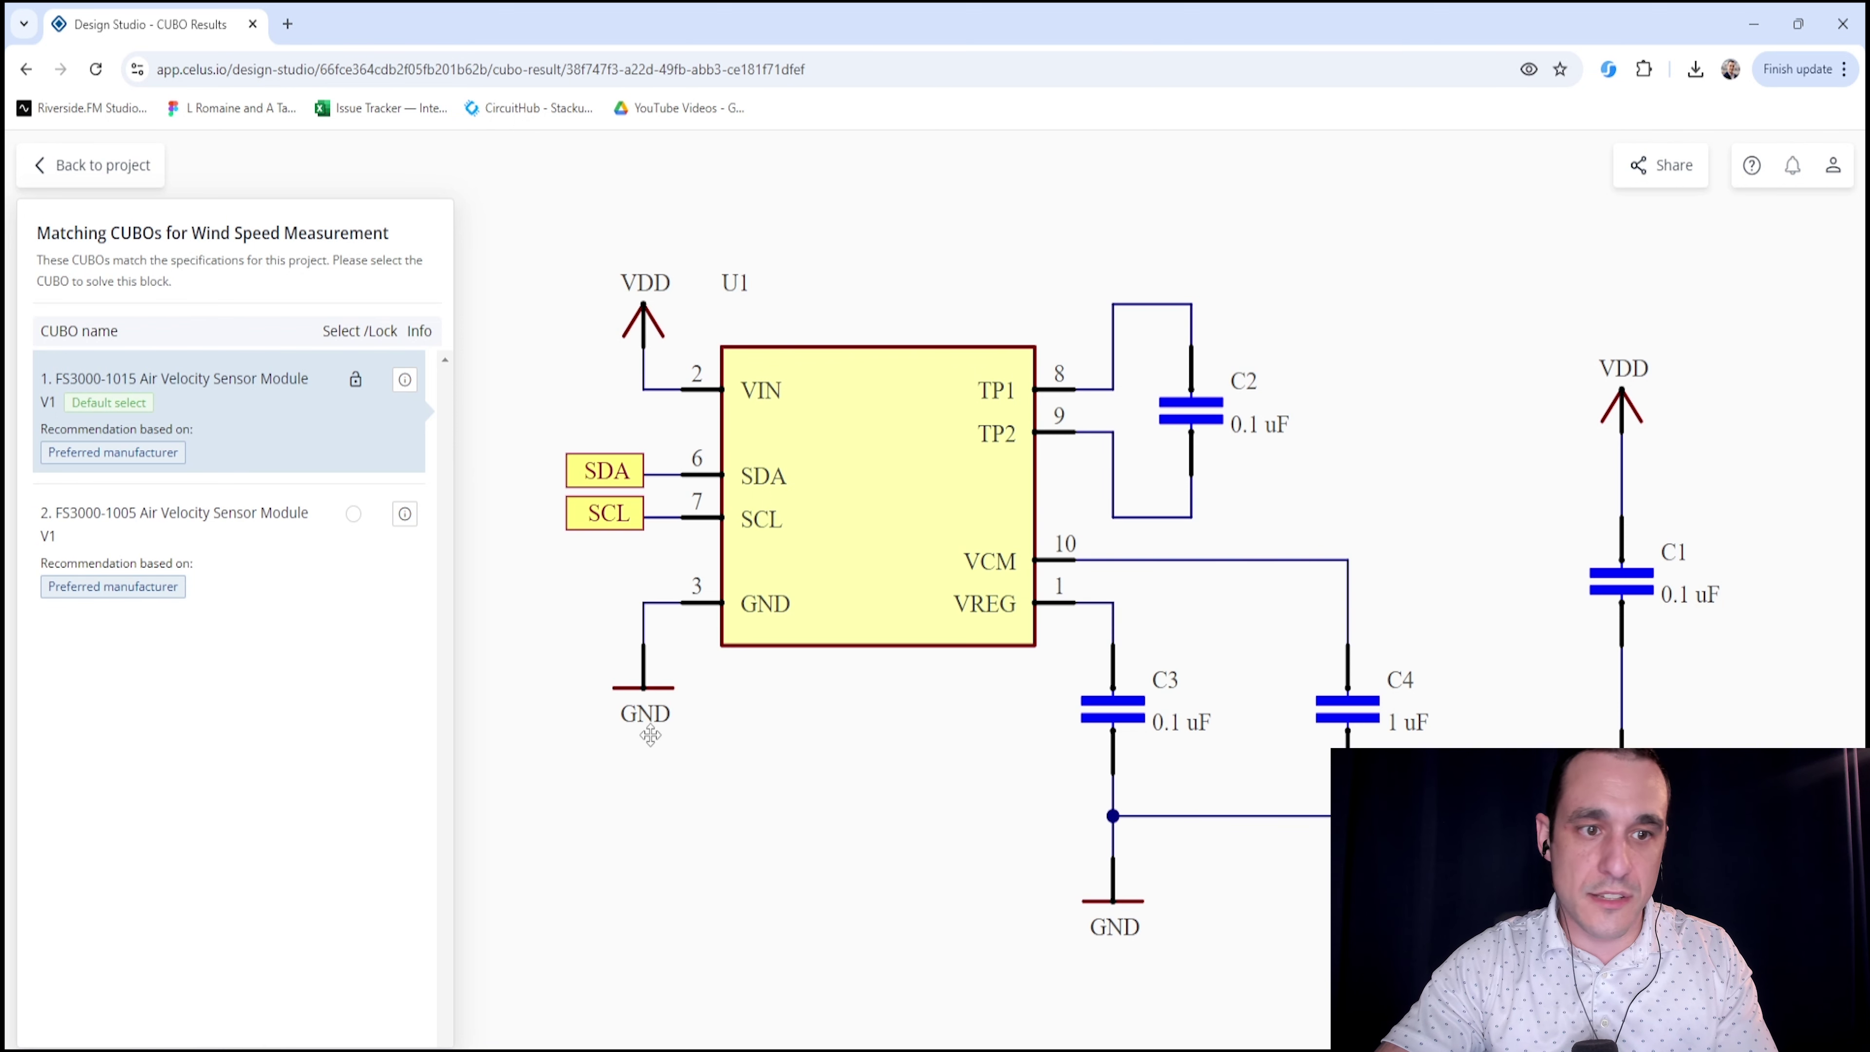
click(404, 379)
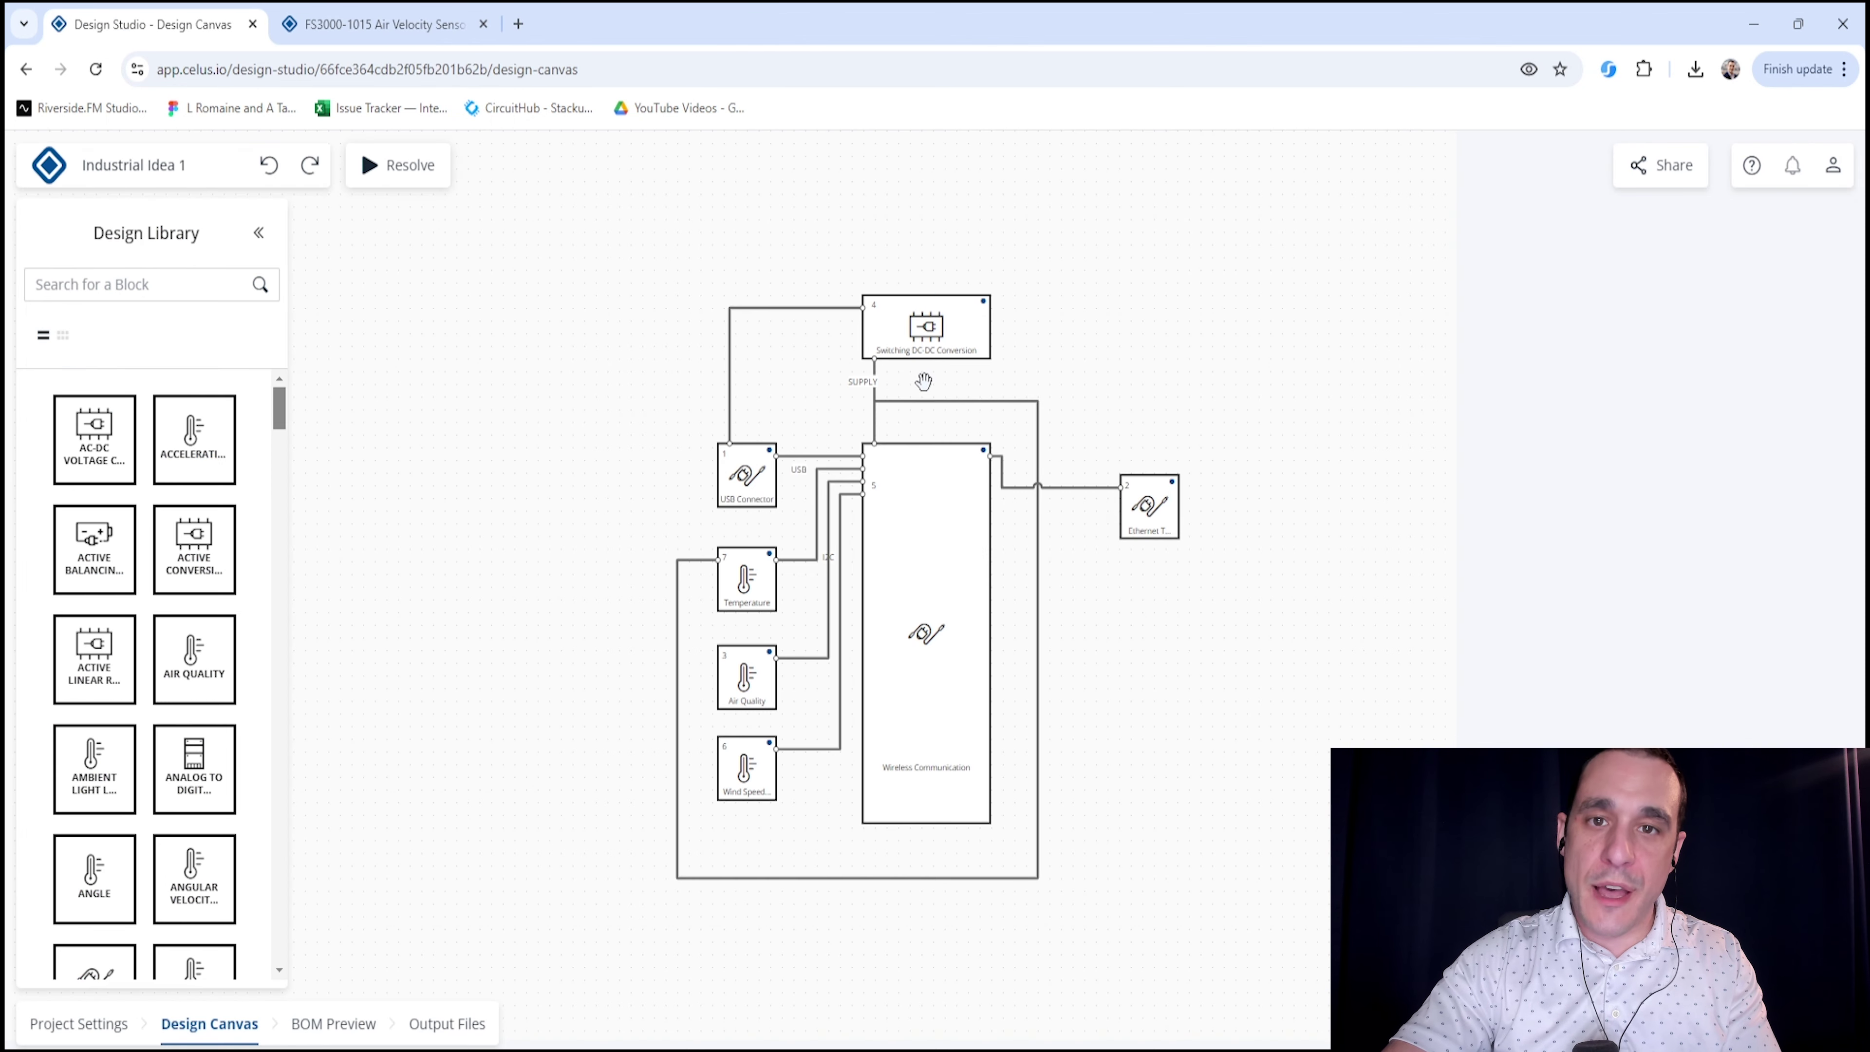
List Switching DC-DC Conversion CUBOs and browse them, with ISL97519A Boost Regulator V1 as default
scroll(923, 381, up, 2)
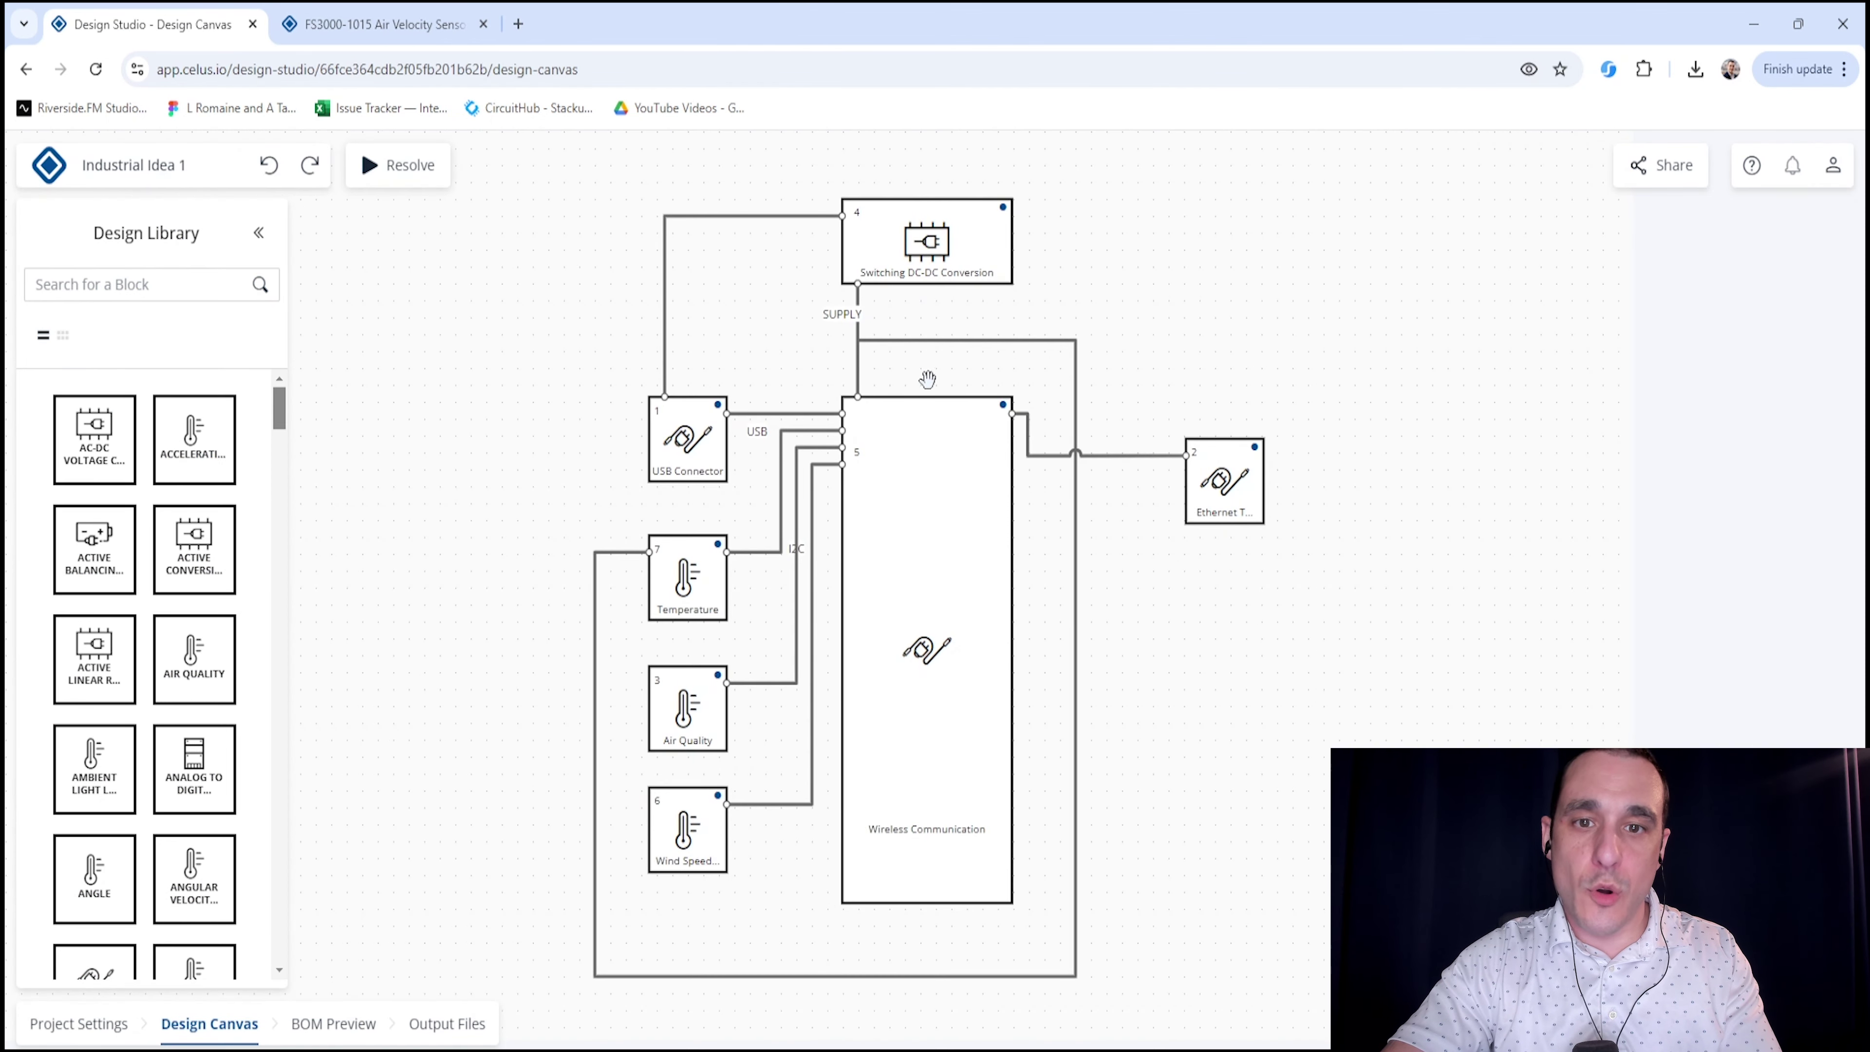
right_click(969, 243)
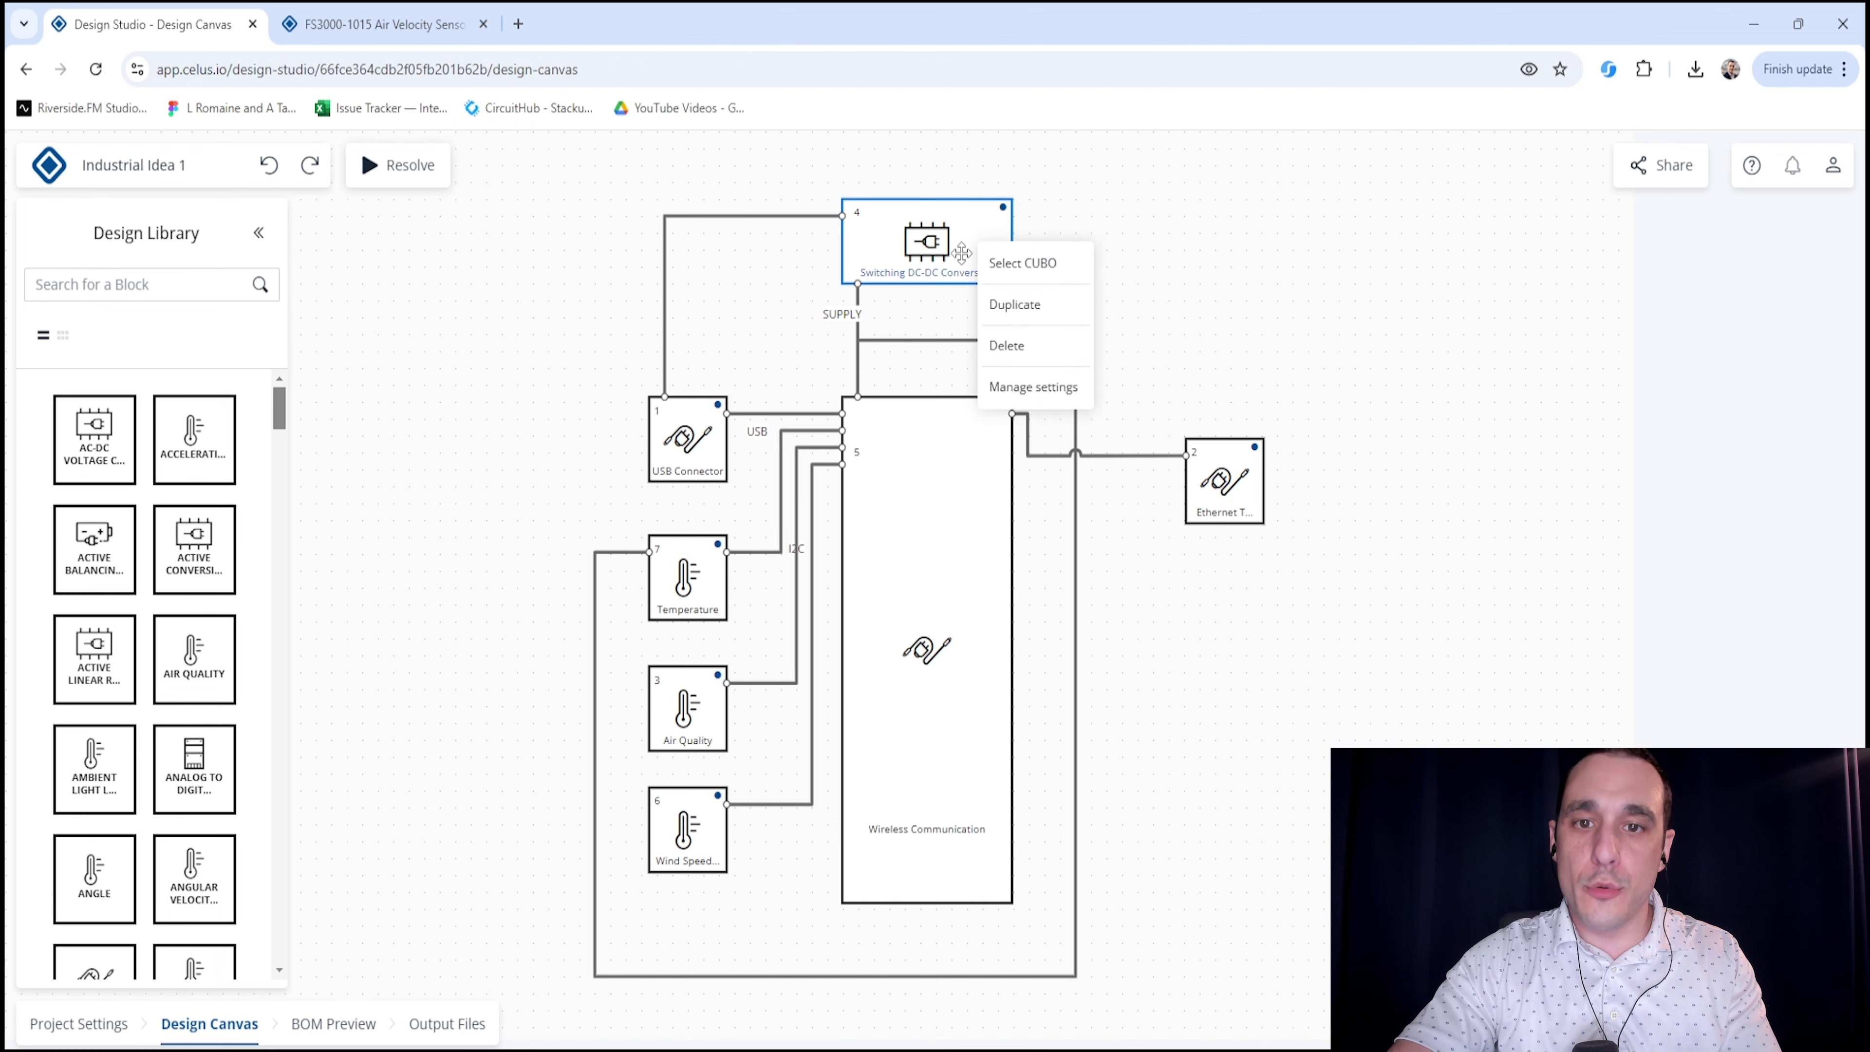
click(1031, 263)
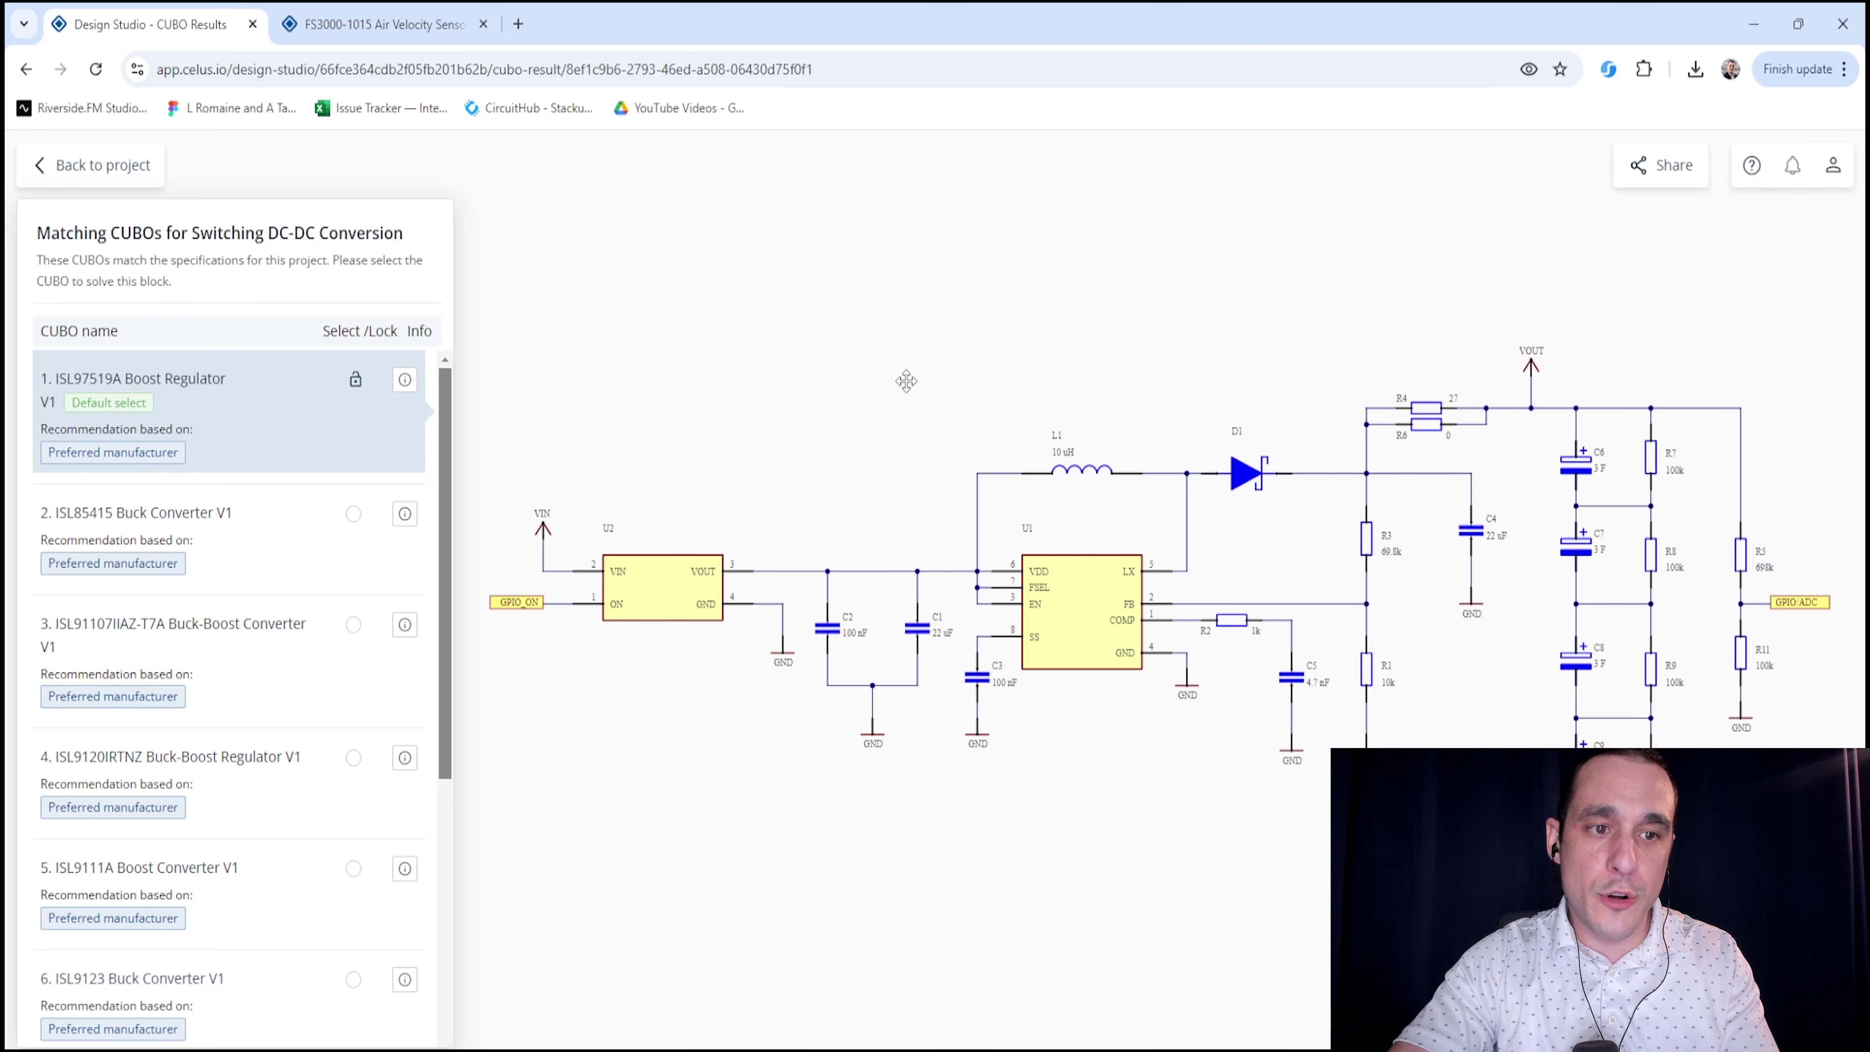
scroll(361, 509, down, 5)
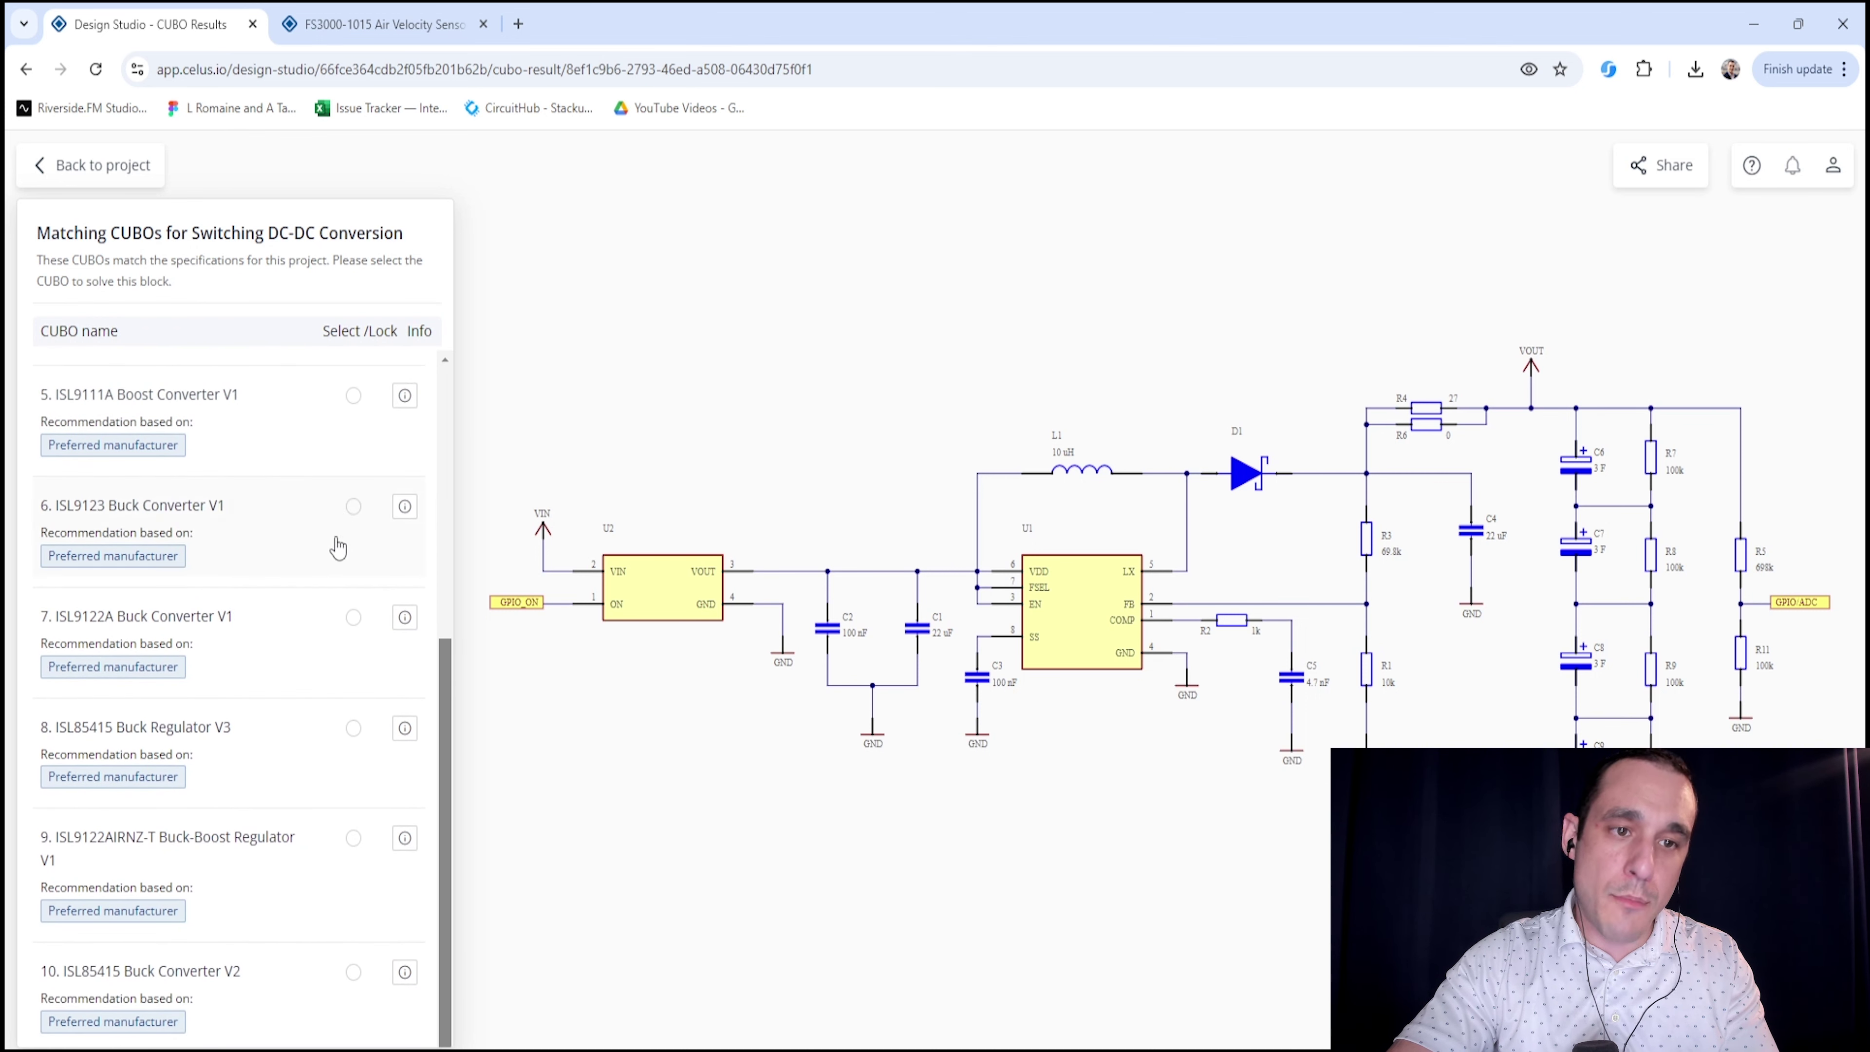
scroll(337, 545, up, 1)
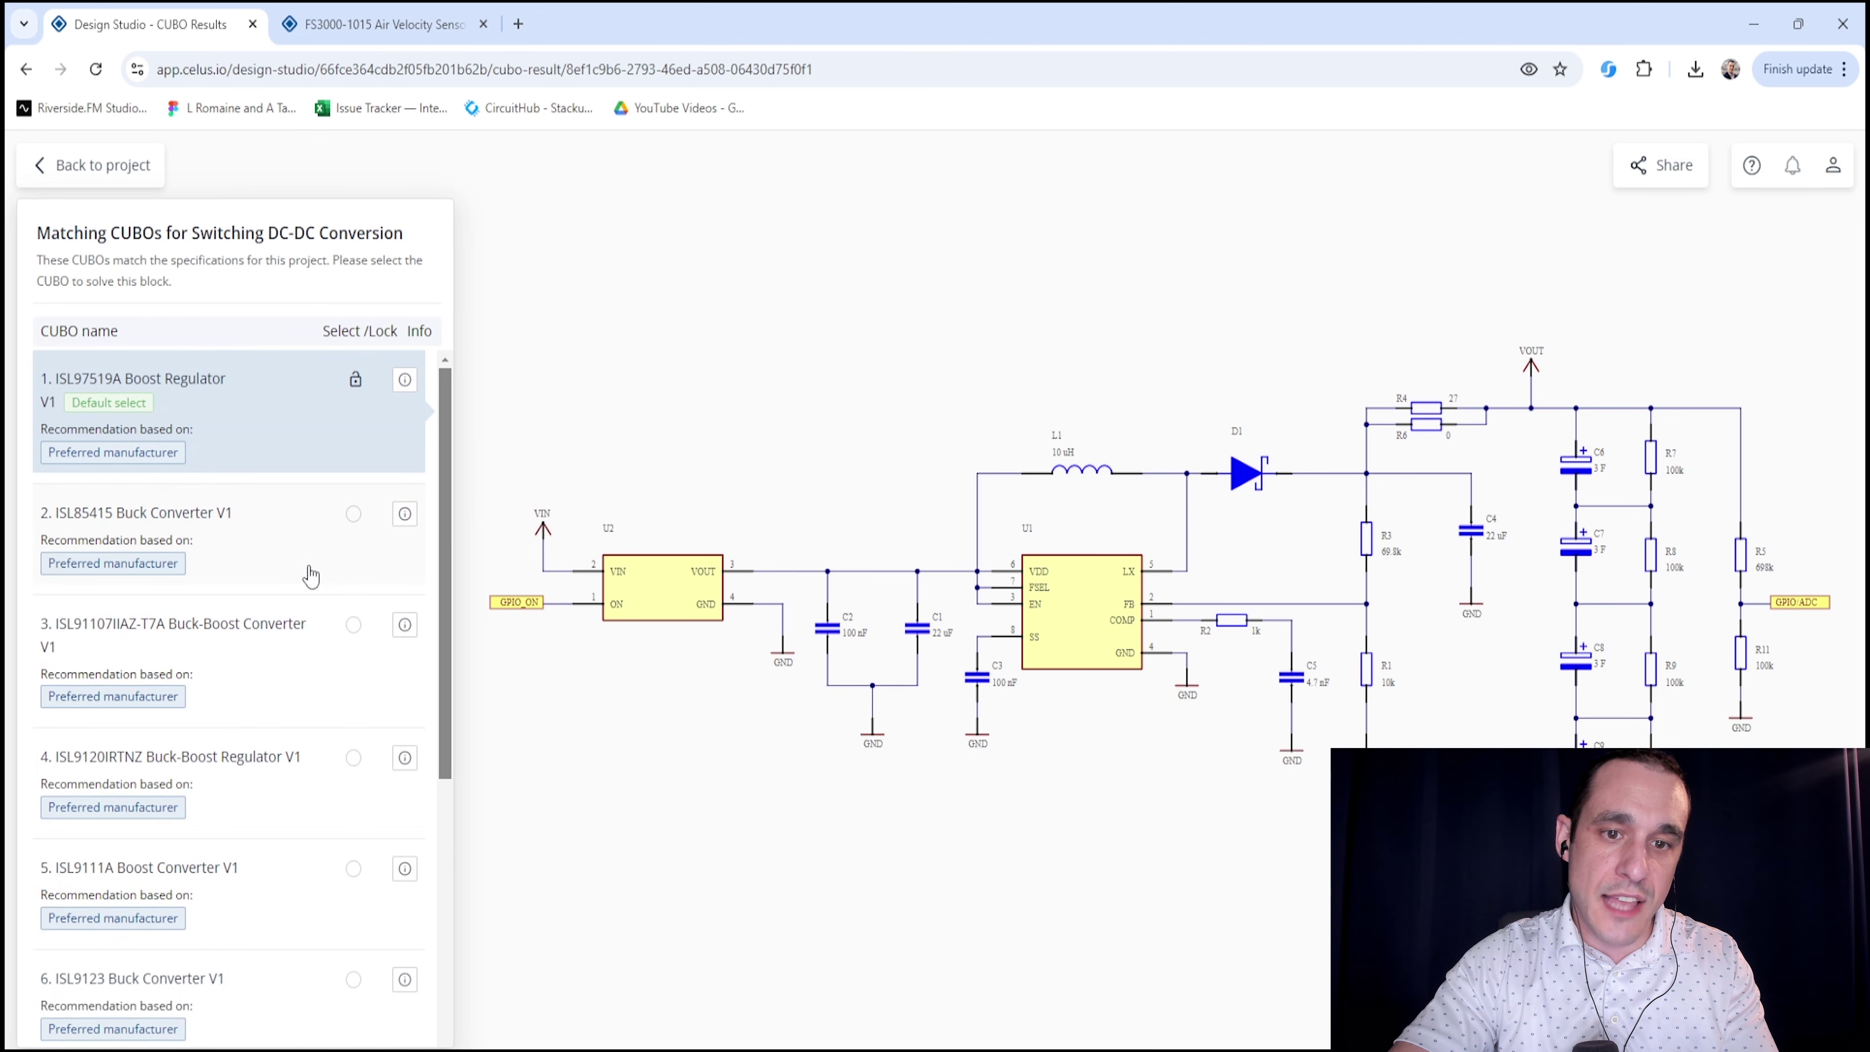
Back on the project, preview the seven-block BOM, then go to the Output Files page
click(104, 165)
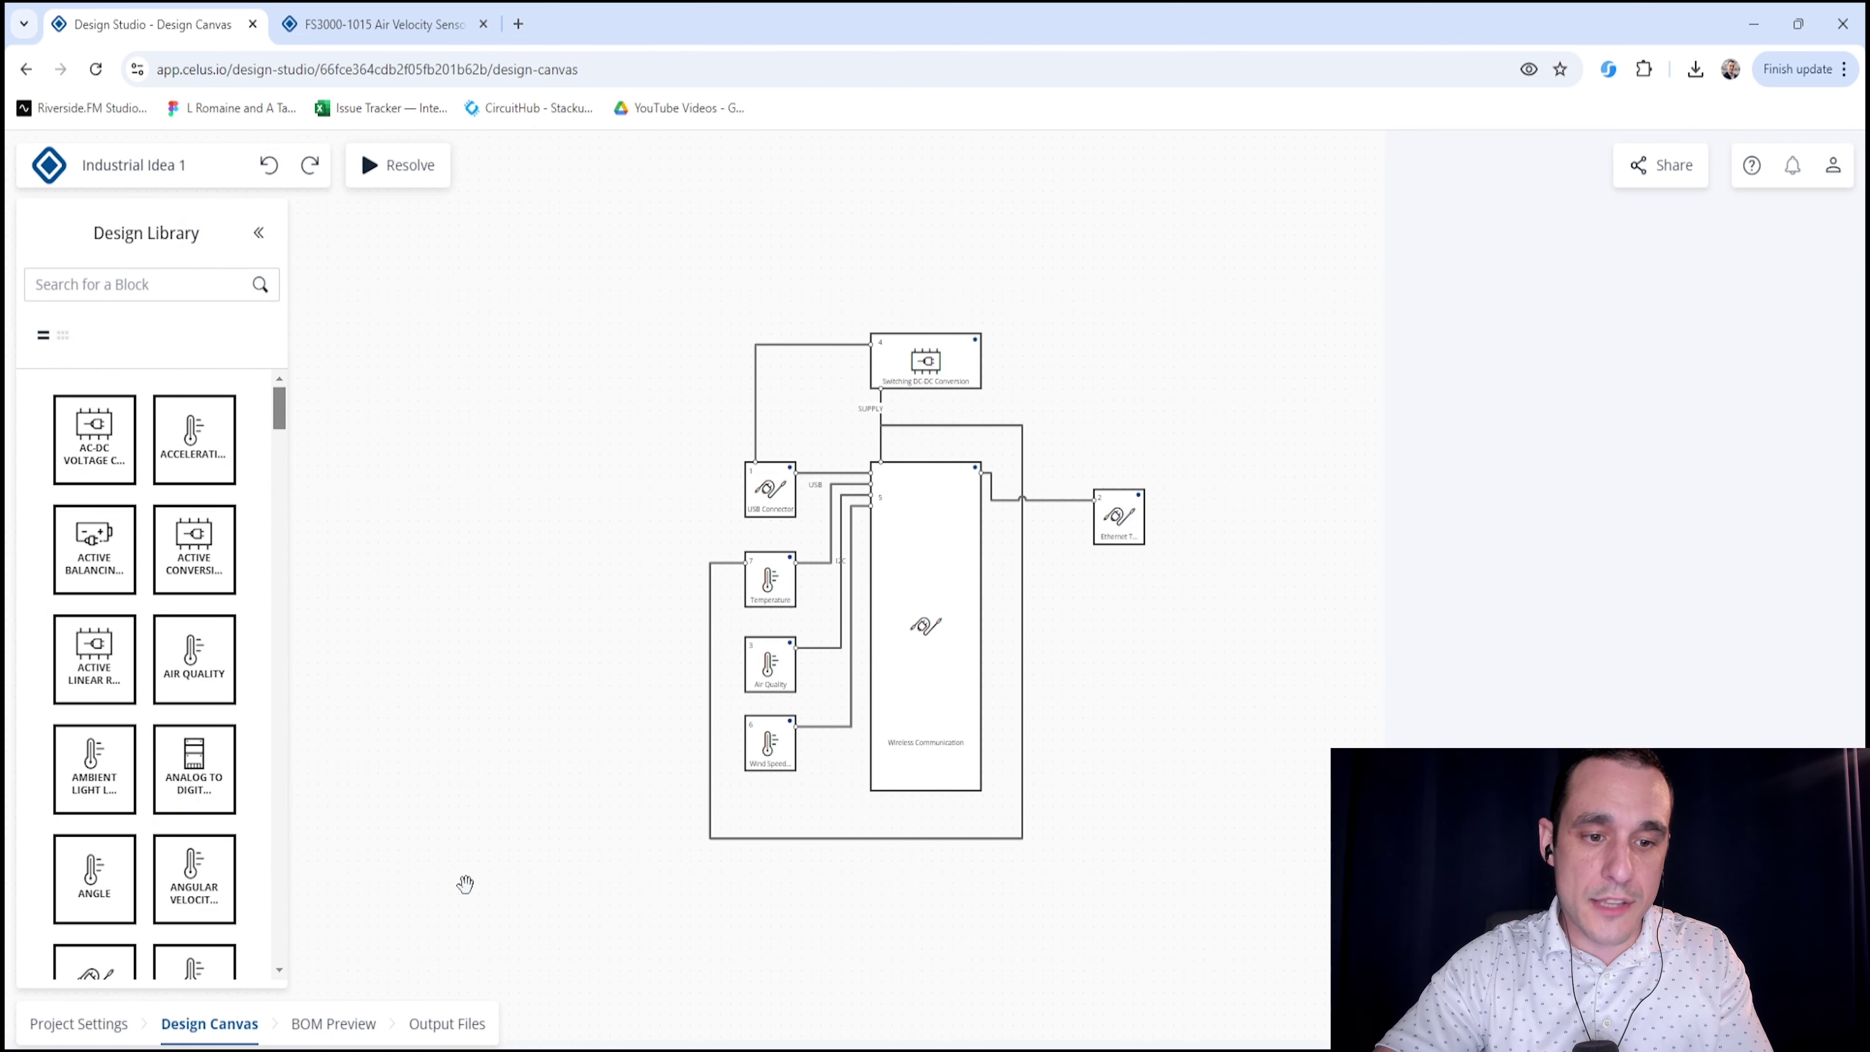
click(323, 1034)
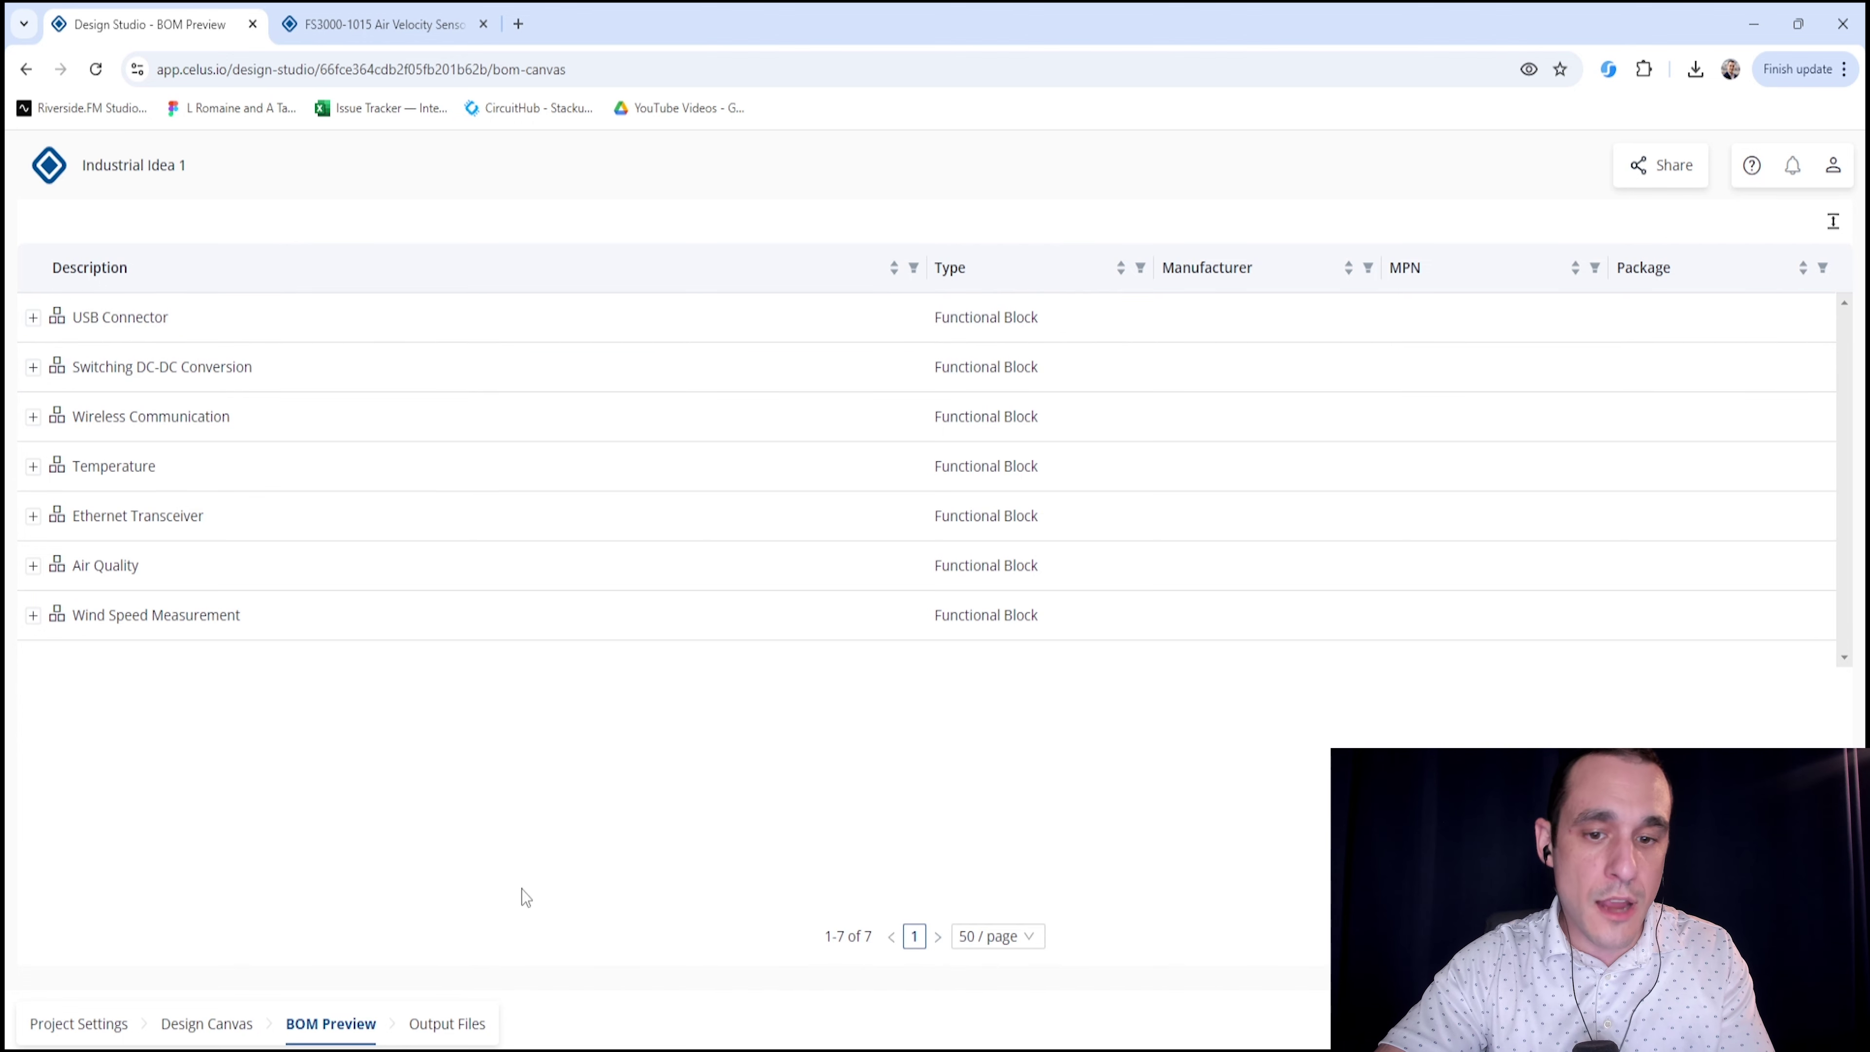
click(461, 1030)
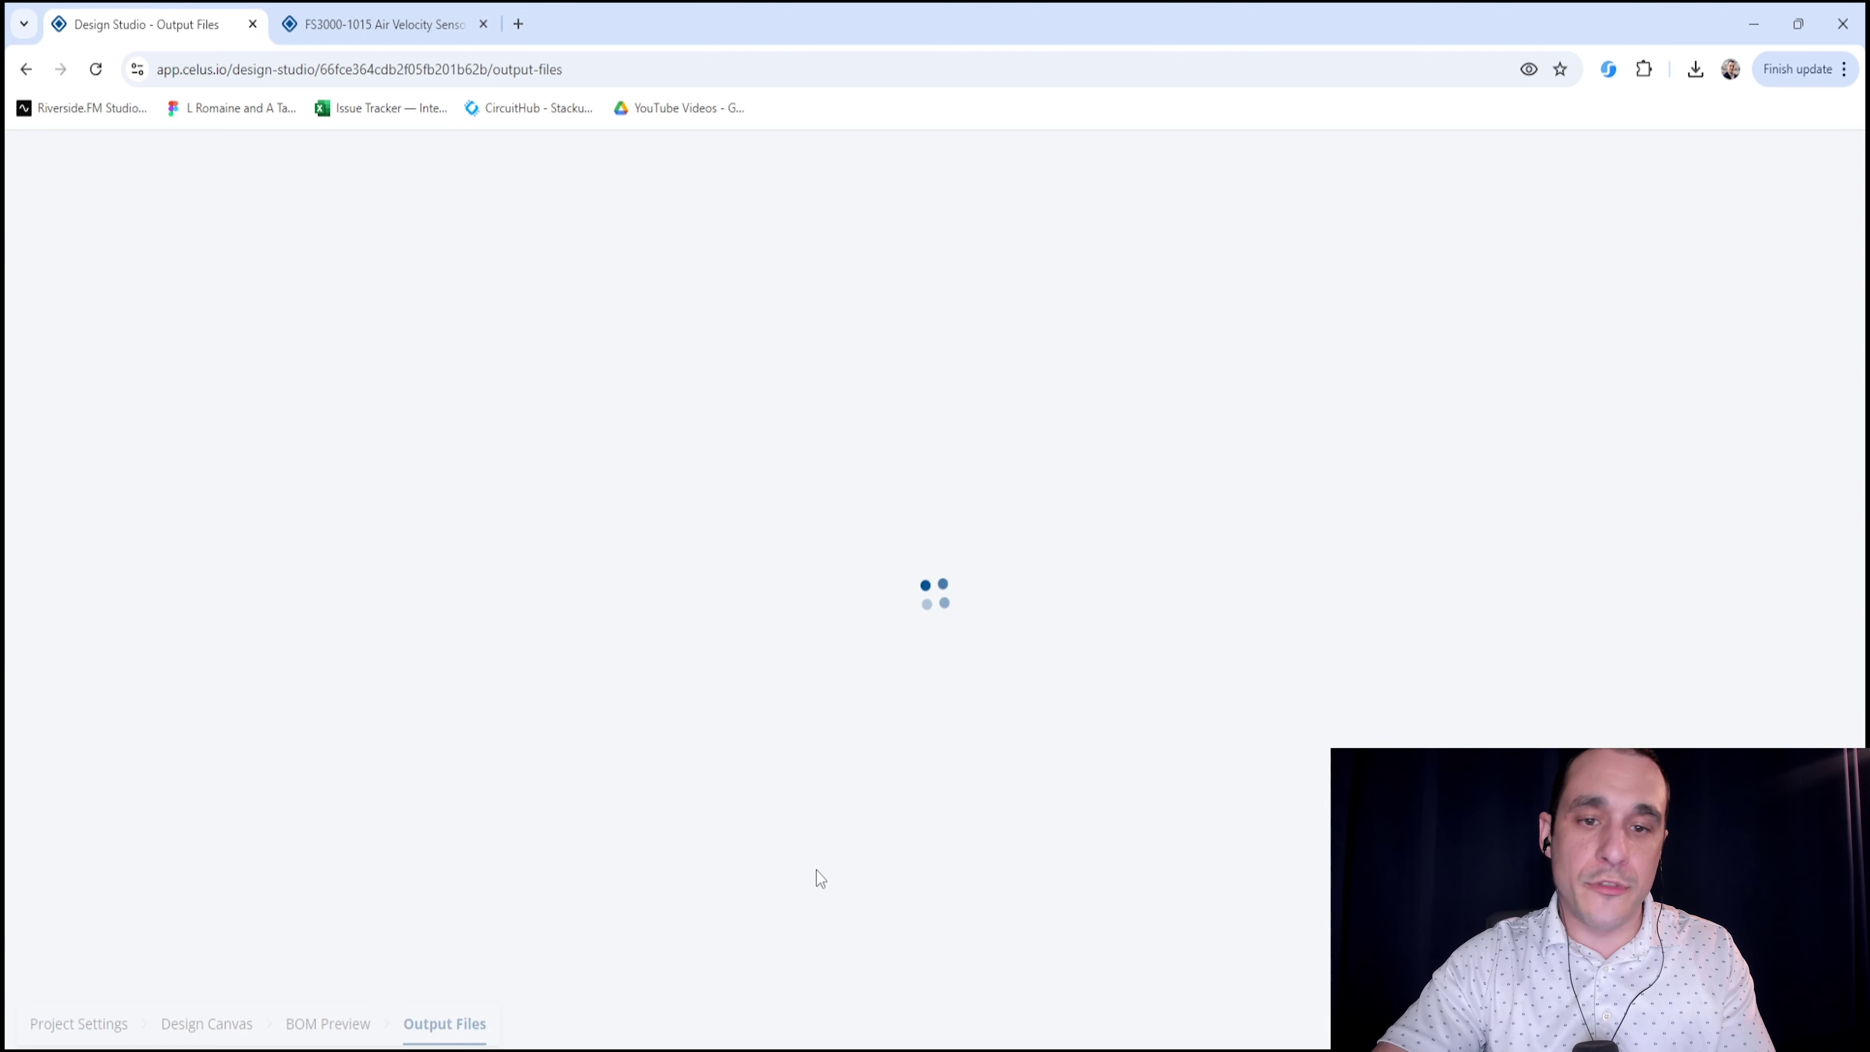